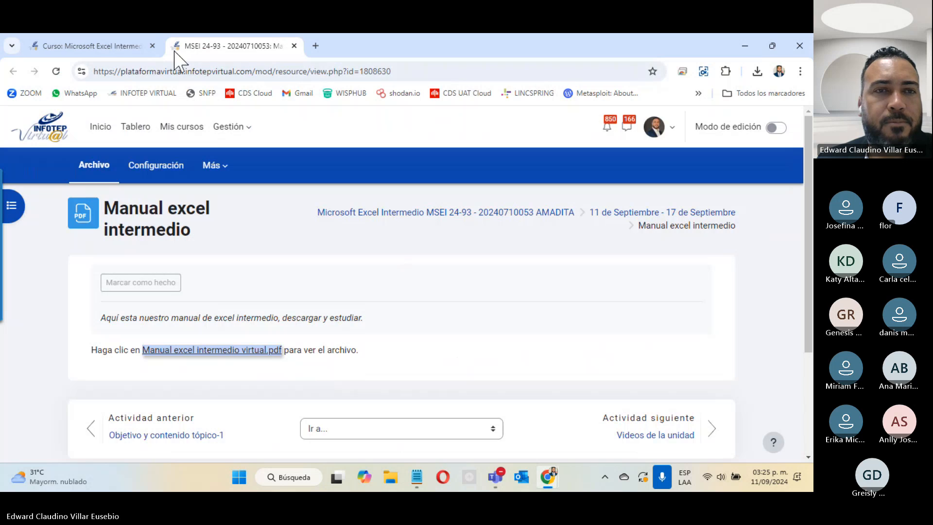
Open Videos de la unidad in a new tab and review its Formato como tabla section
left_click(100, 48)
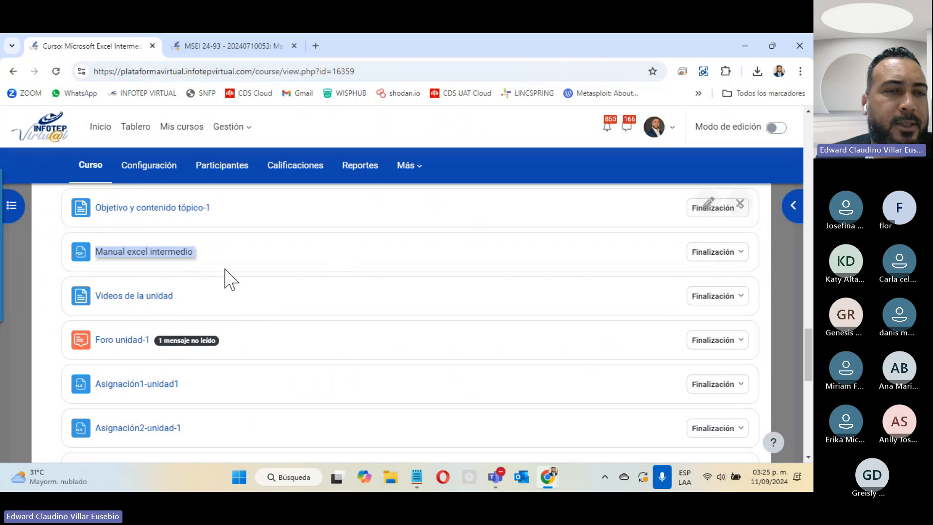
right_click(127, 295)
left_click(145, 309)
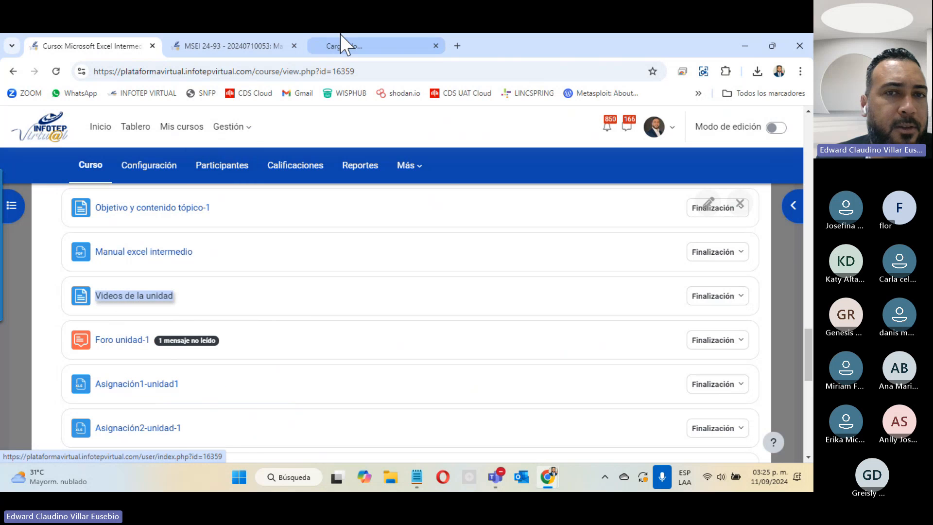
left_click(369, 47)
scroll(440, 214, "down", 5)
scroll(444, 229, "up", 5)
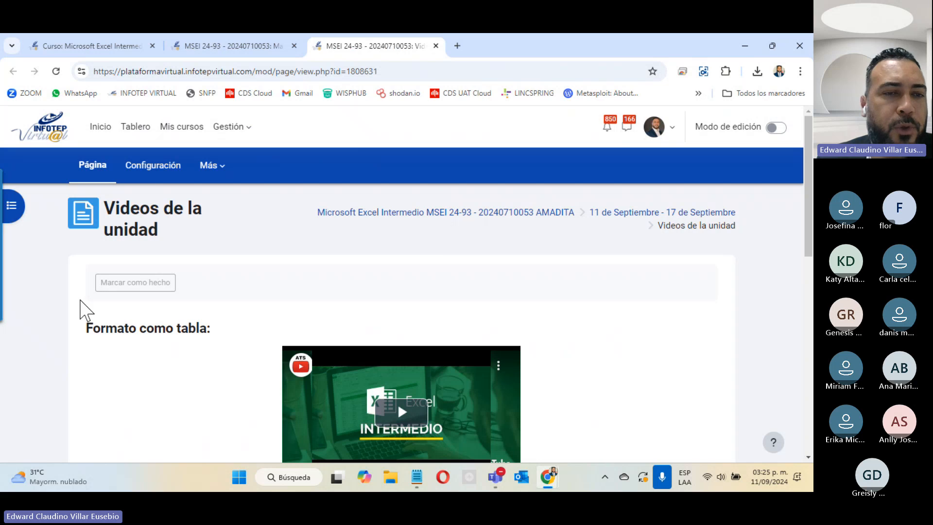
left_click_drag(88, 329, 230, 320)
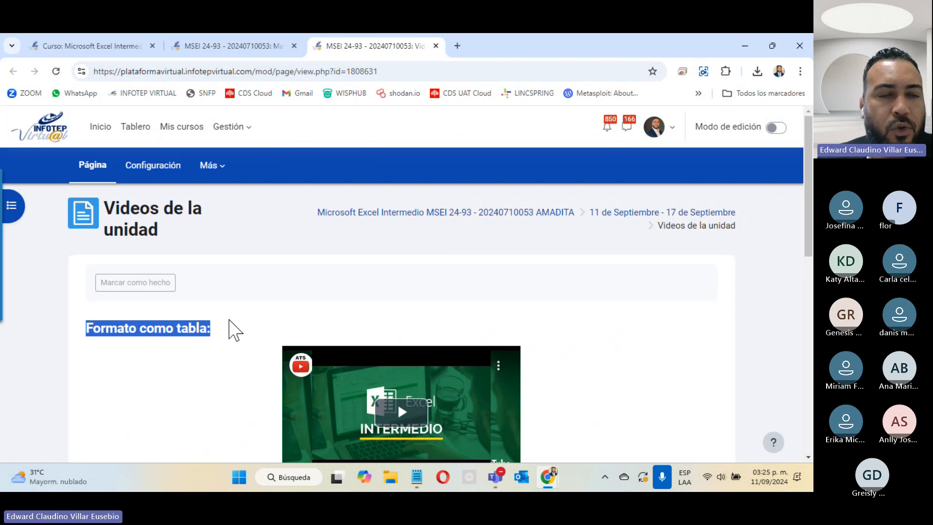
scroll(234, 328, "down", 5)
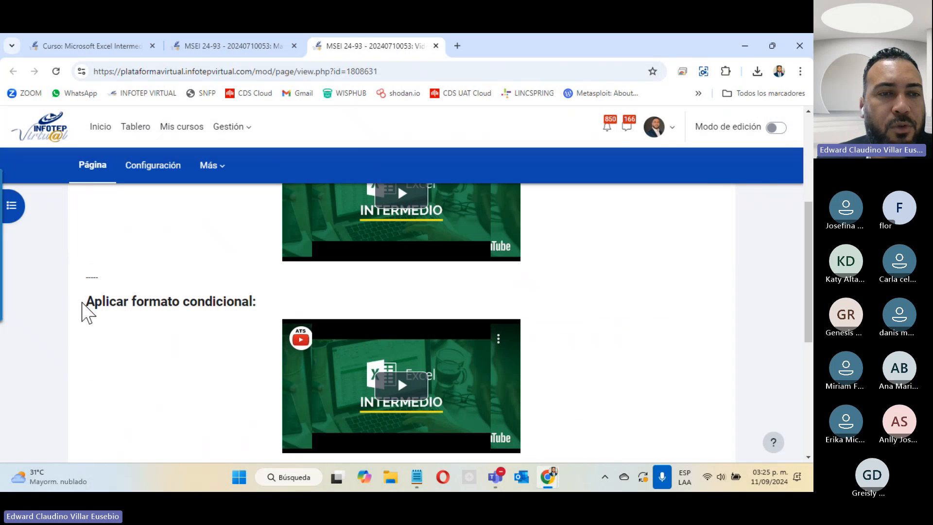
left_click_drag(87, 302, 273, 308)
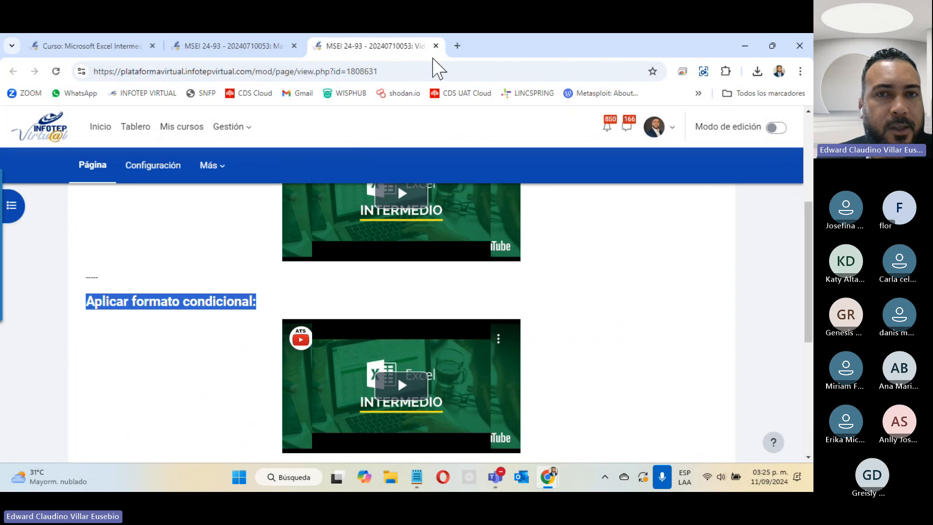
Close the Videos and Manual excel intermedio pages, then open Foro unidad-1 in a new tab
left_click(436, 46)
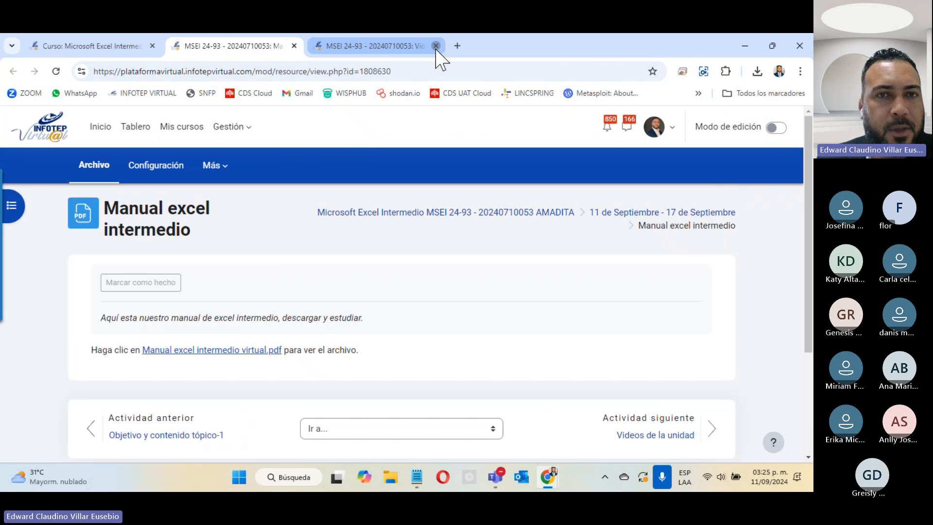
left_click(295, 45)
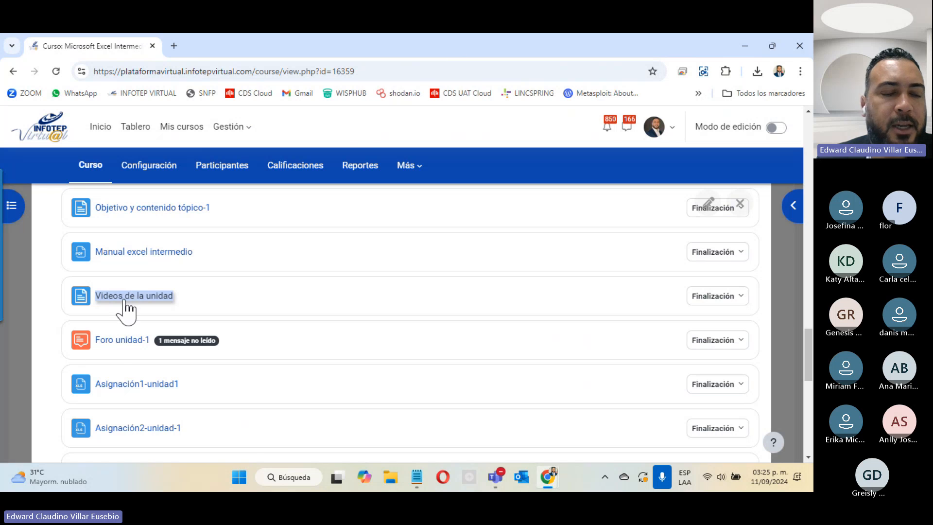
right_click(114, 341)
left_click(168, 223)
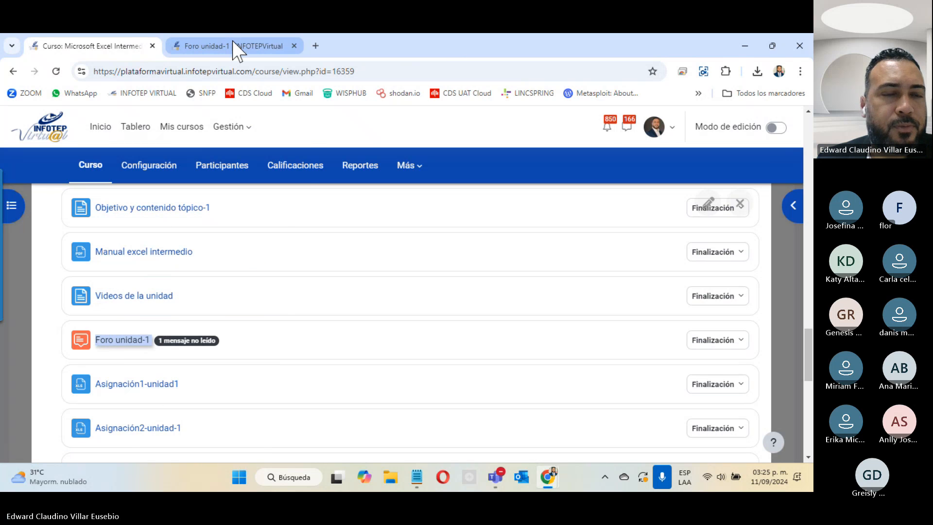
Bring up the Foro unidad-1 page and scroll through its table-styles post
left_click(236, 49)
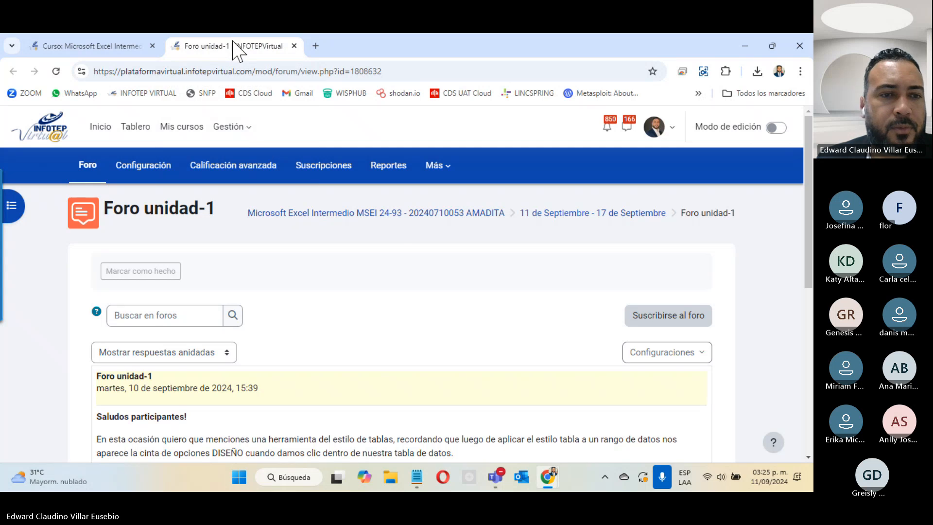
scroll(270, 330, "down", 5)
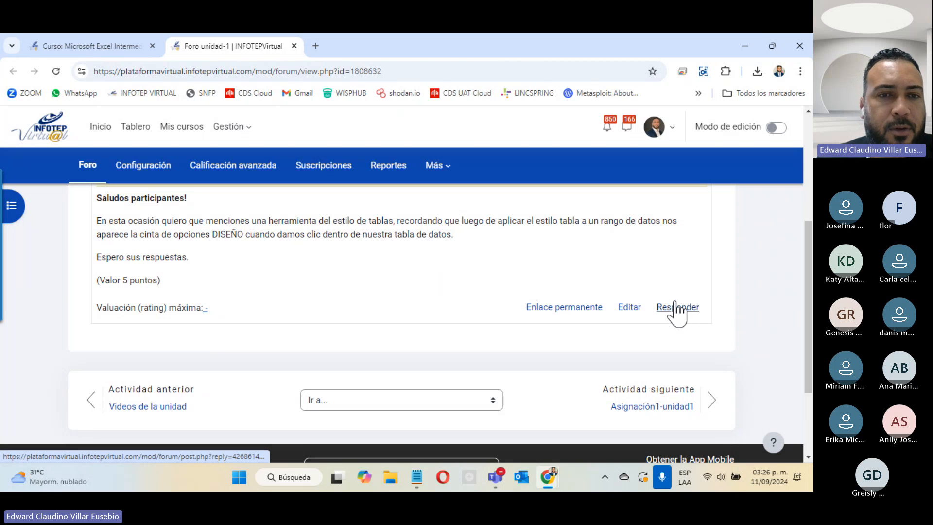
Close the Foro unidad-1 page, check then hide the class meeting window, and browse the course page
left_click(294, 46)
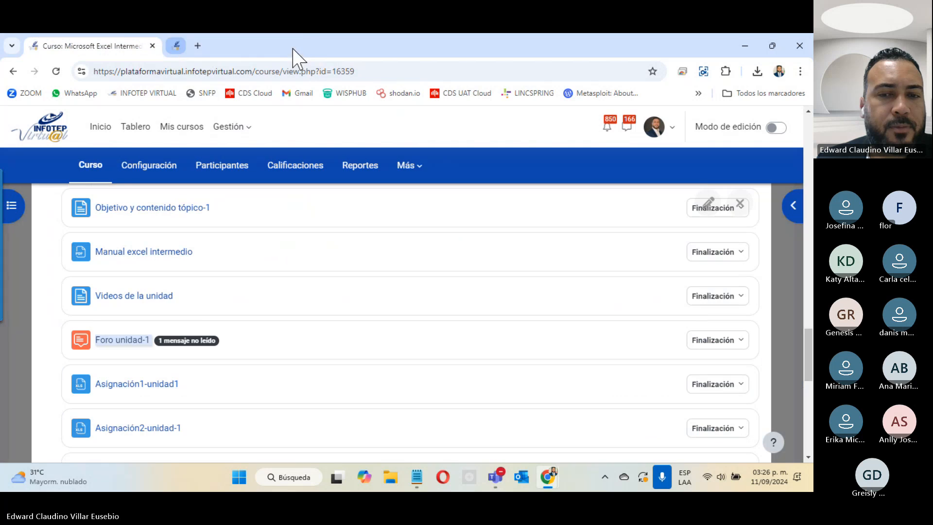
mouse_move(501, 484)
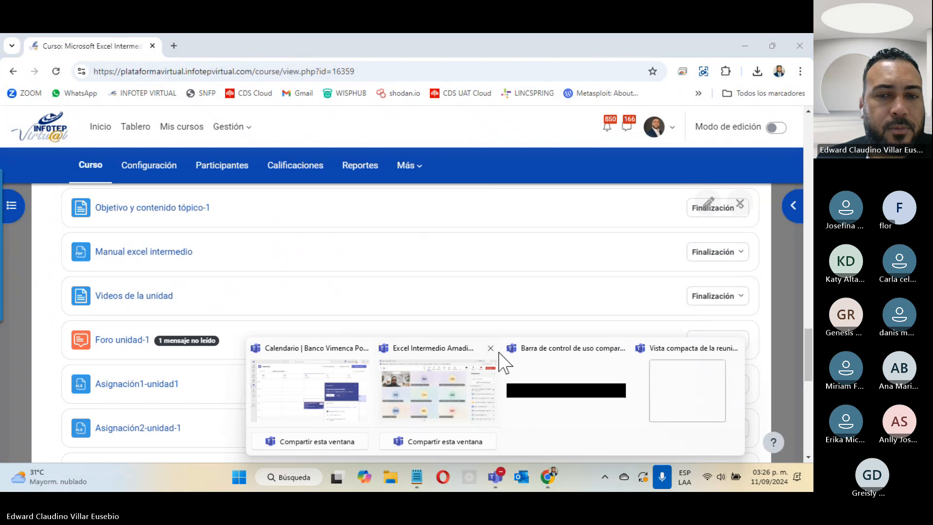
left_click(421, 407)
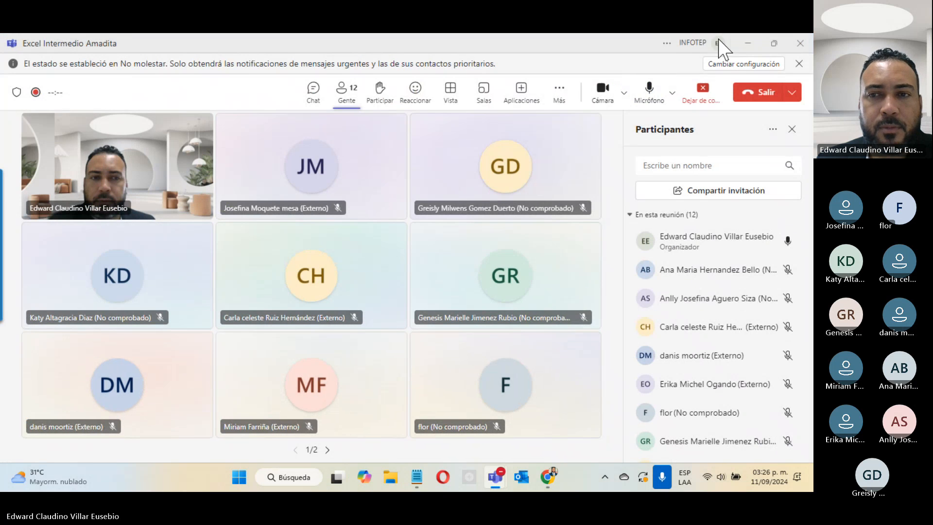
left_click(748, 43)
scroll(281, 329, "down", 4)
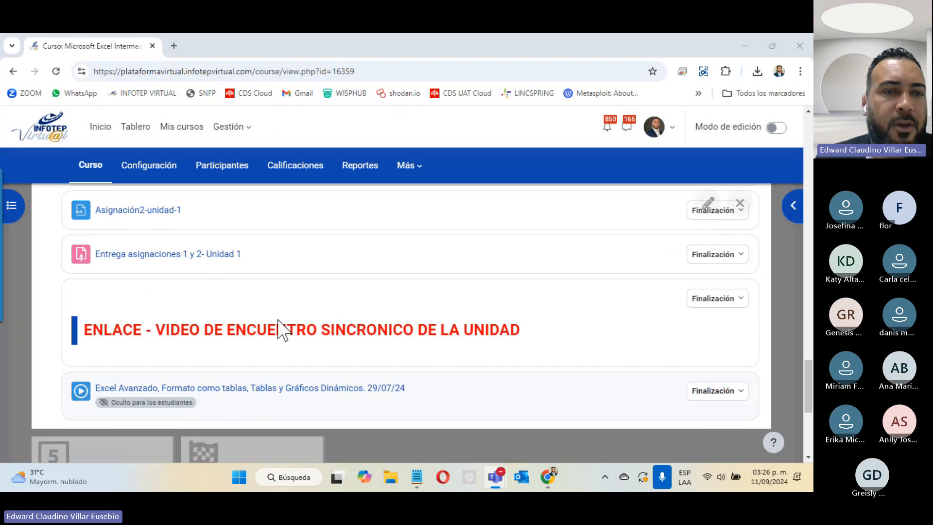
scroll(280, 325, "up", 4)
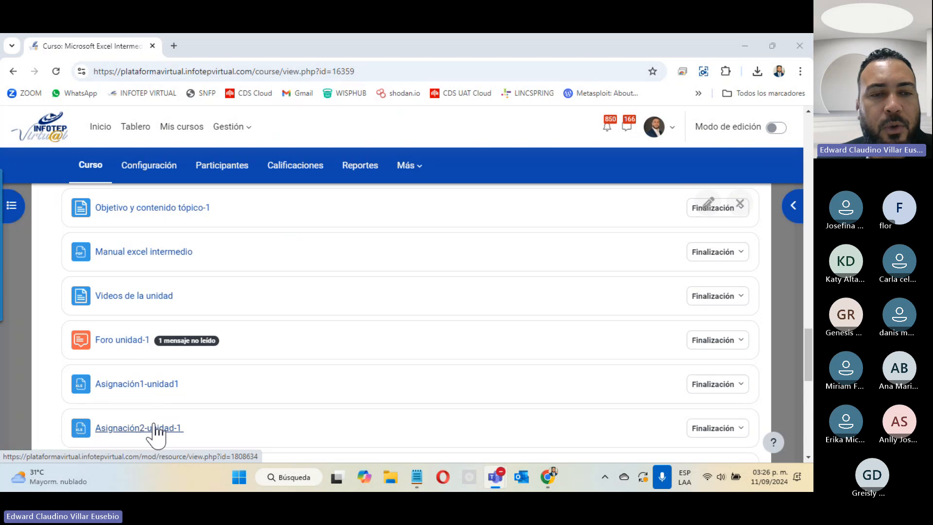
scroll(168, 428, "down", 4)
scroll(168, 428, "up", 4)
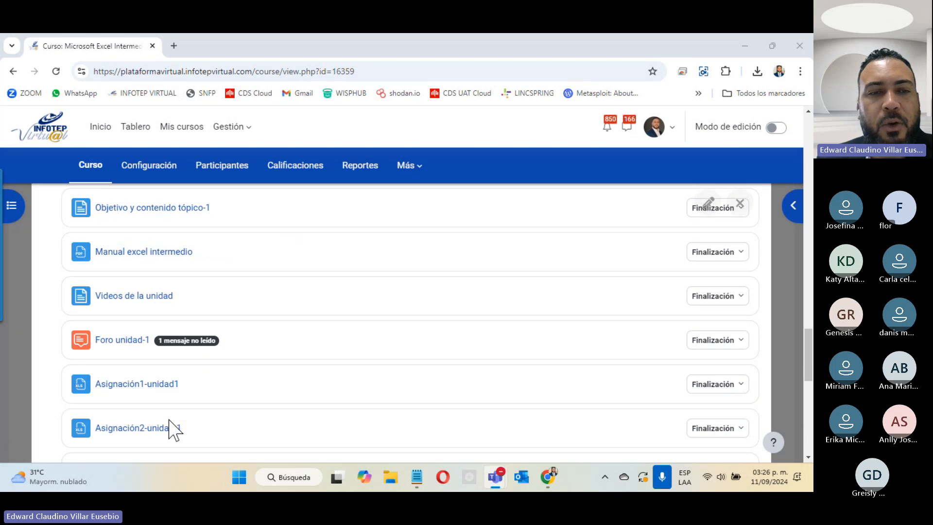
scroll(150, 370, "down", 4)
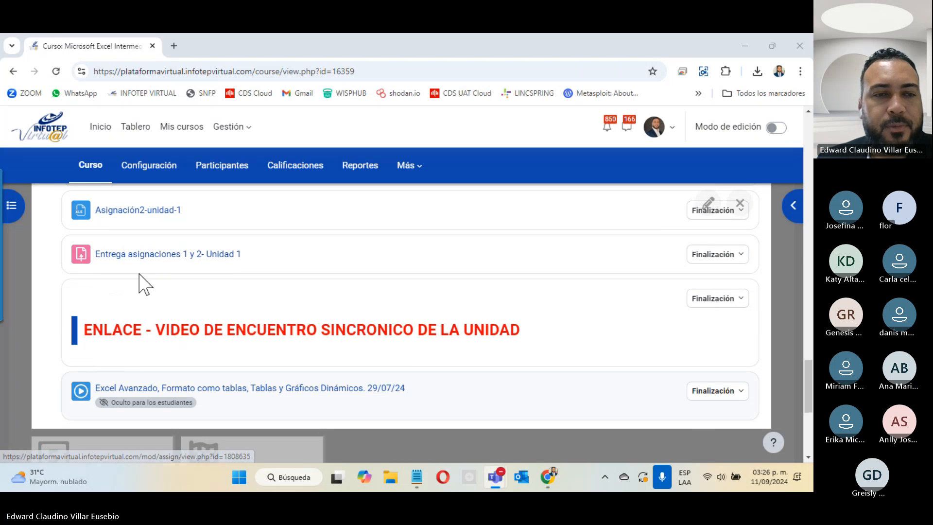
scroll(141, 283, "up", 4)
Download Asignación1-unidad1 and Asignación2-unidad-1, then open Unidad1-Actividad1 (35).xlsx from recent downloads
left_click(140, 389)
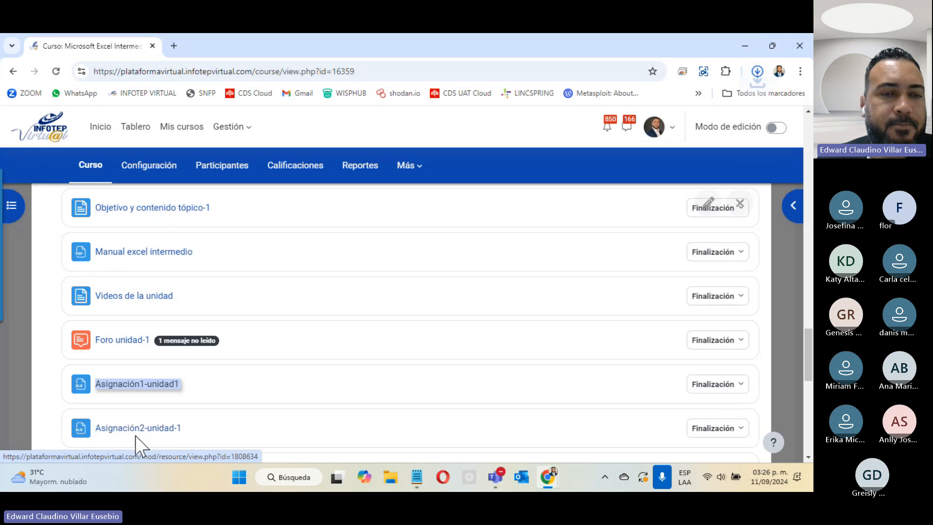
left_click(140, 431)
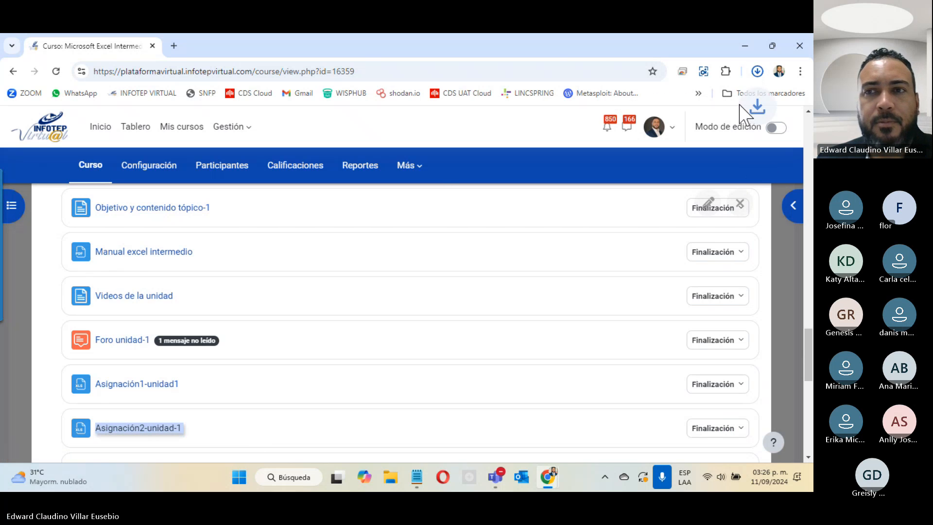
left_click(757, 71)
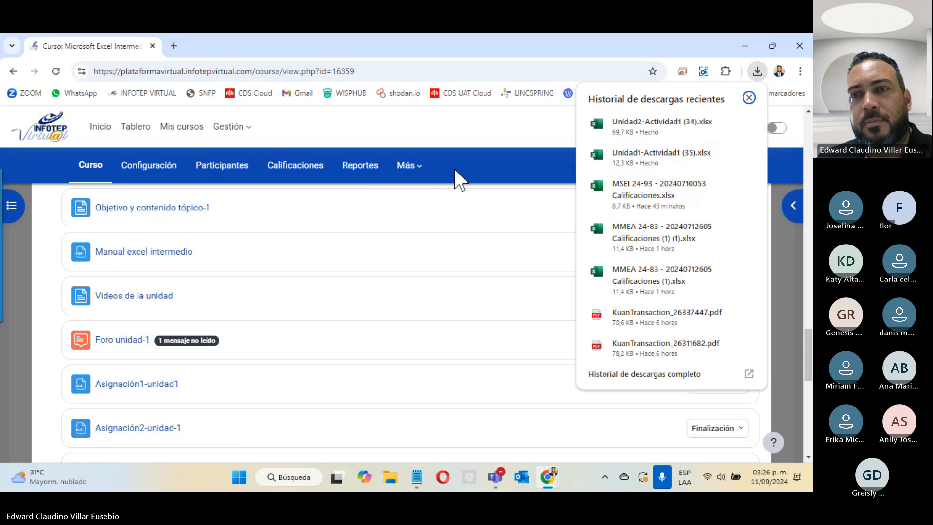
left_click(657, 160)
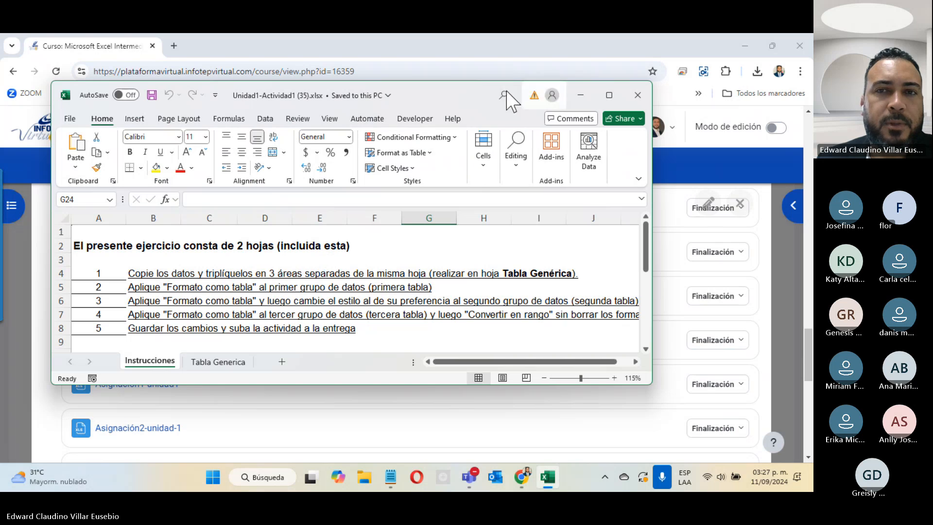
Maximize the workbook, read the first instruction in B4, and return to the Tabla Generica sheet
double_click(442, 100)
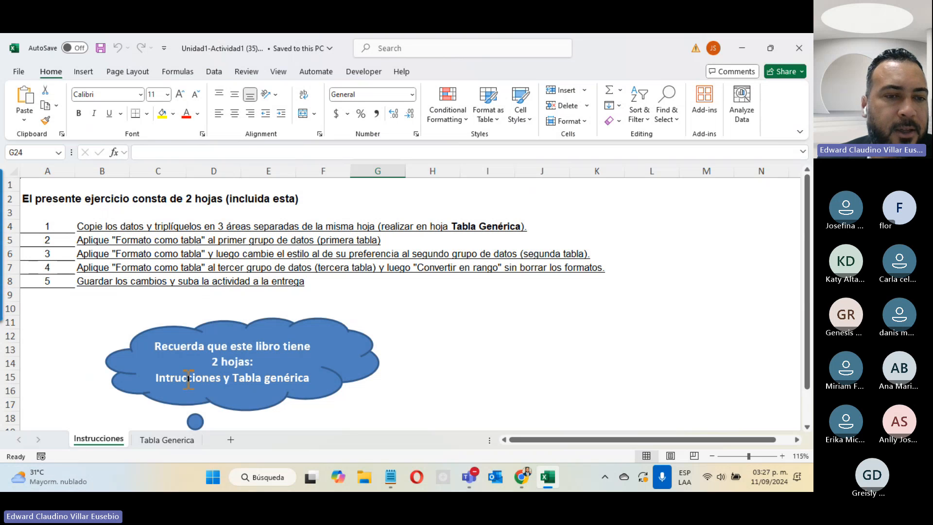
left_click(170, 441)
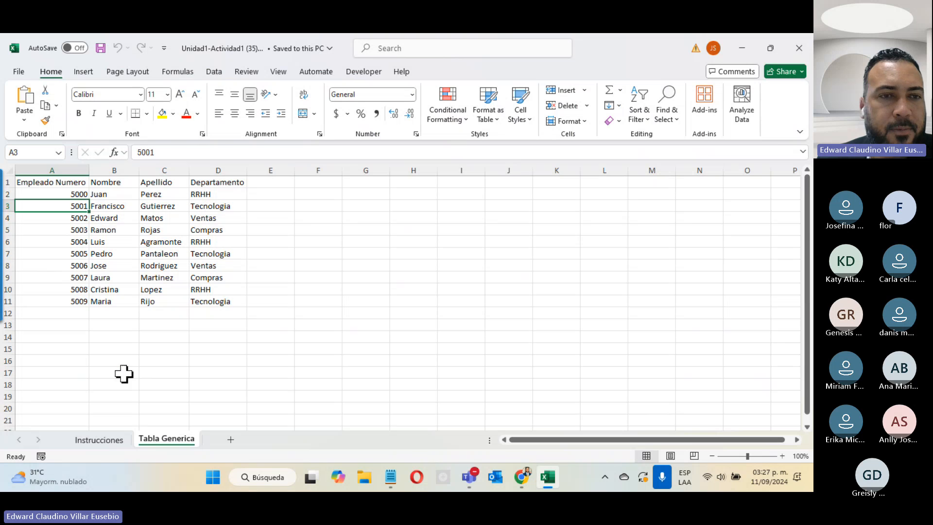
left_click(117, 442)
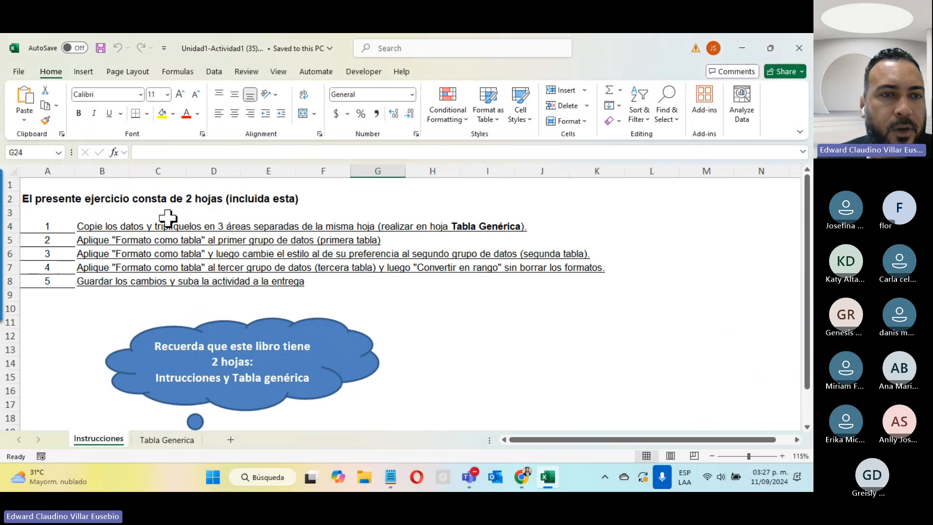
left_click(83, 226)
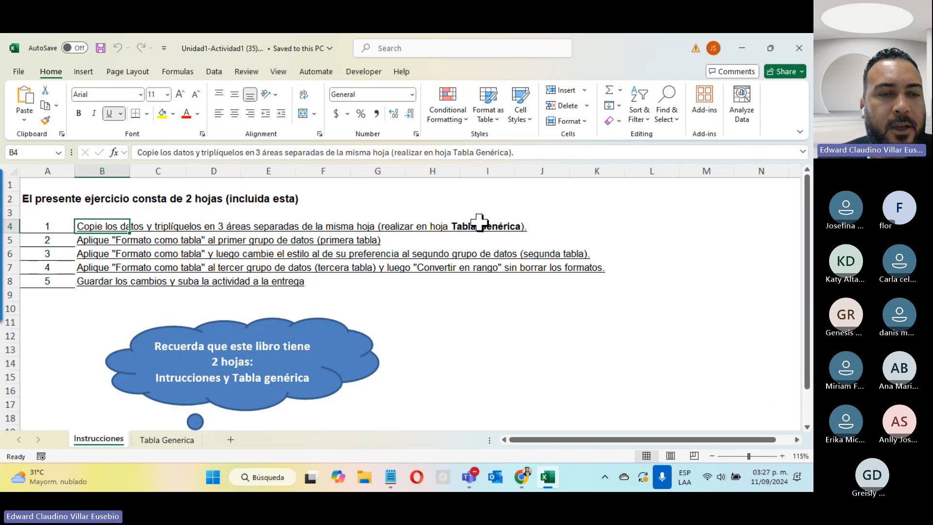
left_click(183, 440)
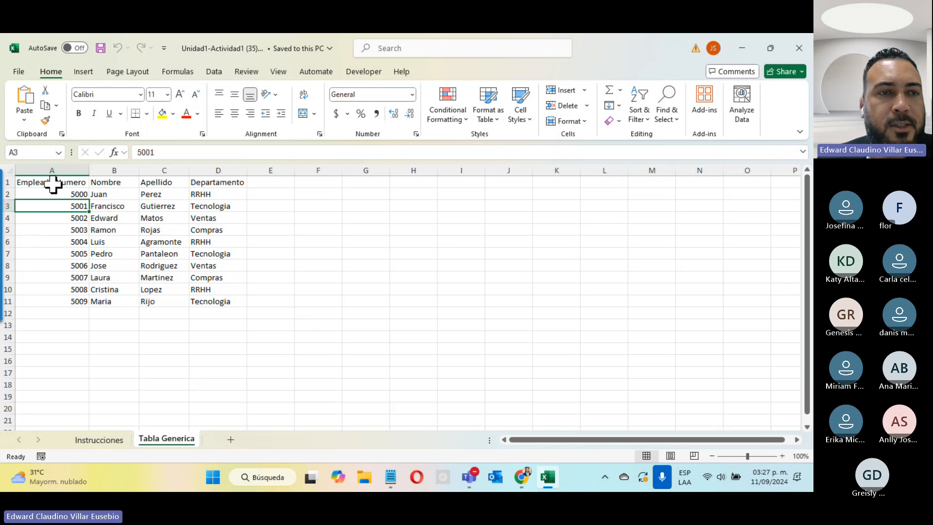
Select A1:D11, glance at table styles, and undo an accidental link paste at F1
left_click_drag(46, 182, 217, 298)
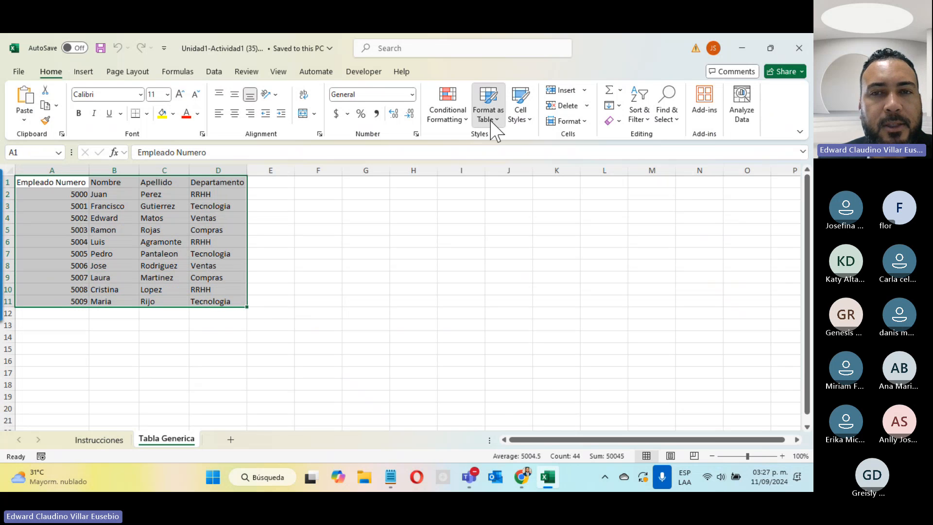
left_click(501, 104)
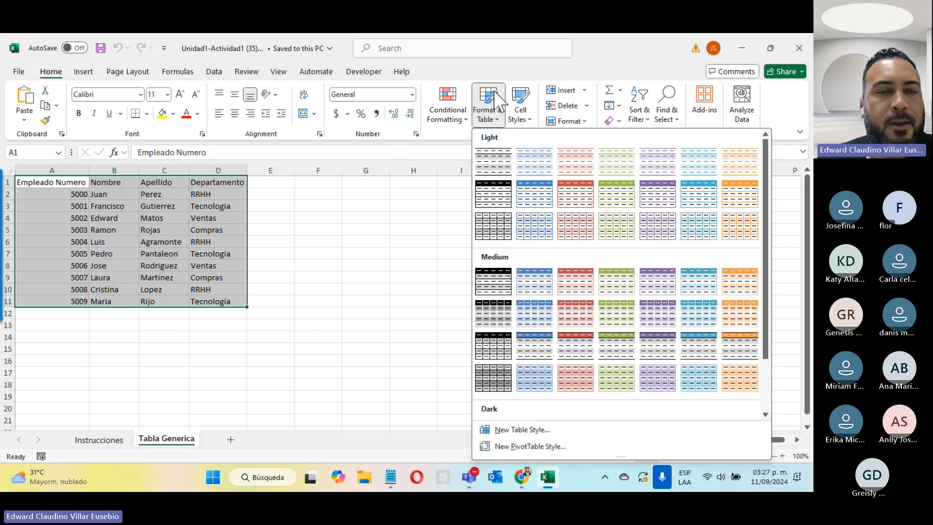
left_click(354, 290)
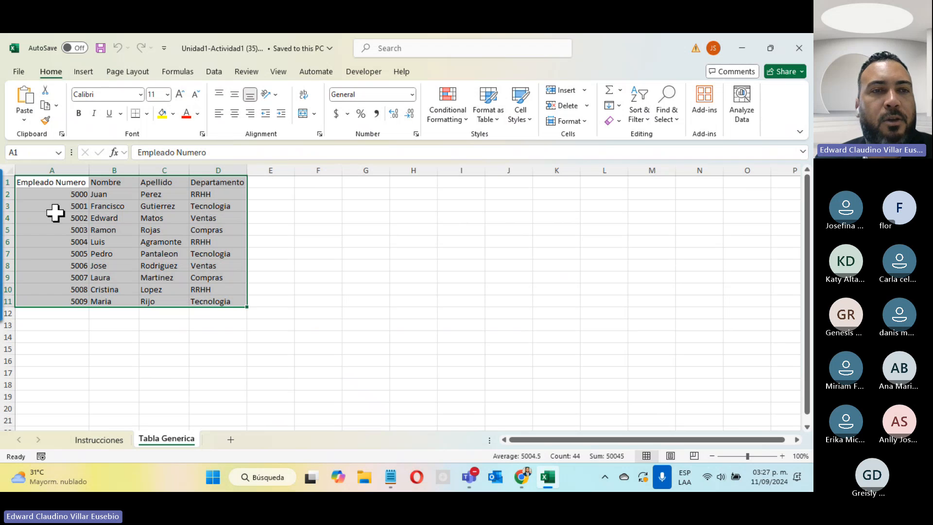
left_click(320, 182)
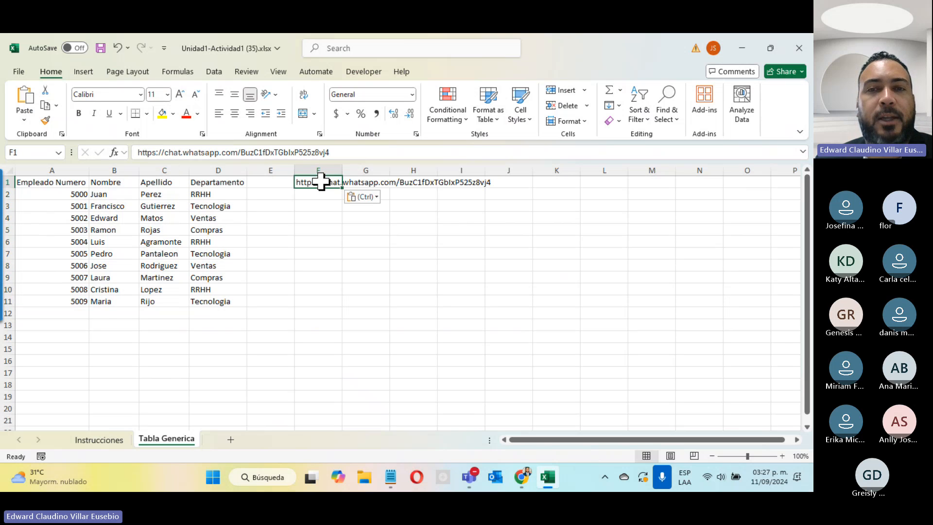
key("ctrl+z")
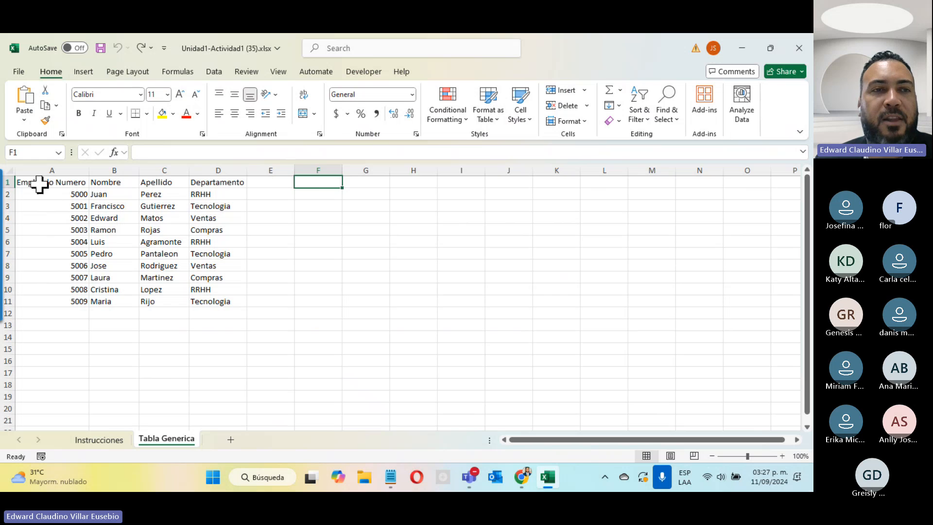
Copy A1:D11 to F1 and autofit columns F, H and I
left_click_drag(37, 182, 204, 301)
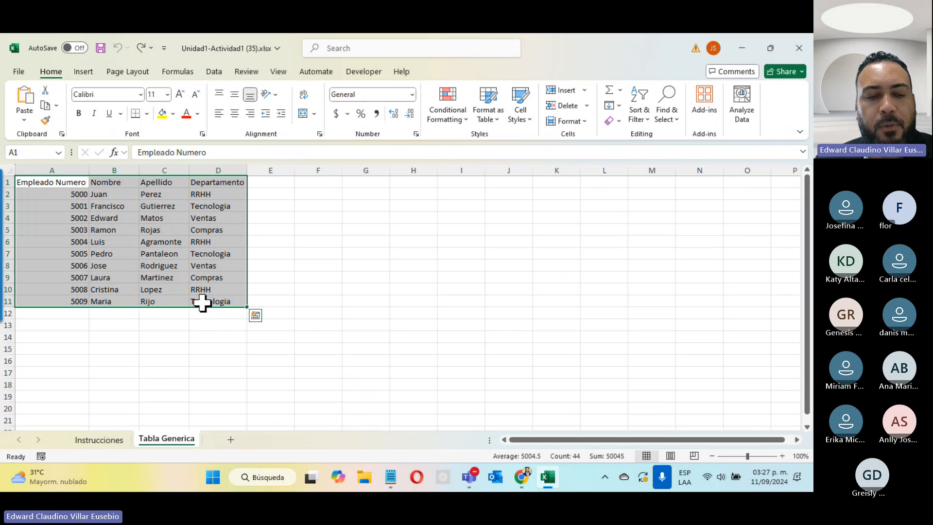
key("ctrl+c")
left_click(315, 181)
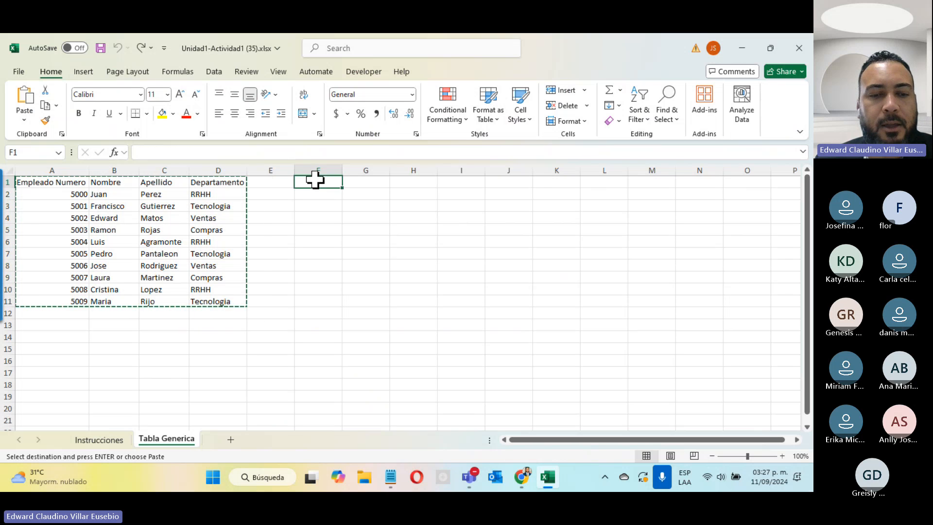
key("ctrl+v")
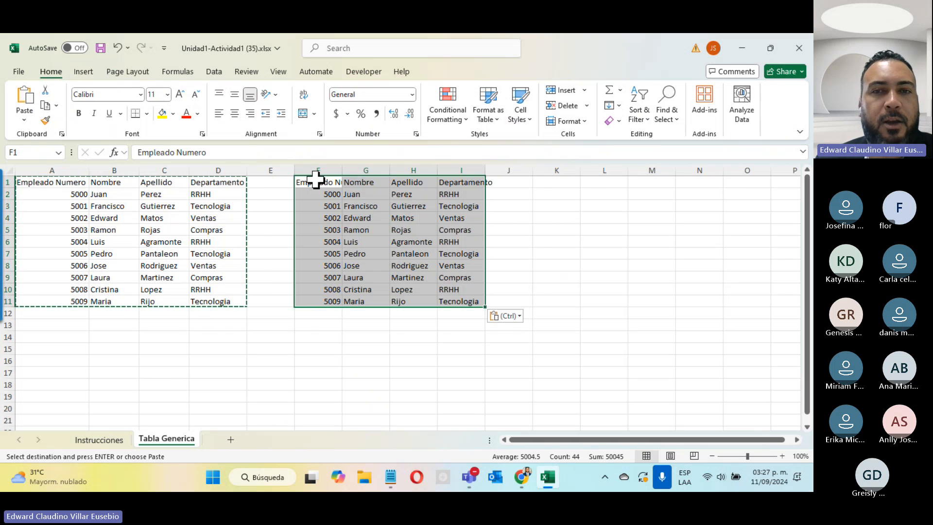
double_click(342, 172)
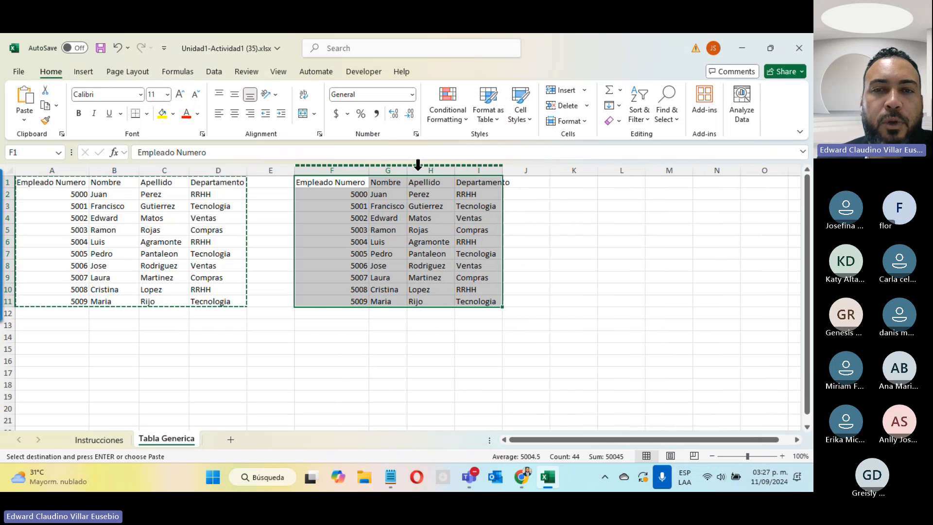
double_click(455, 170)
double_click(501, 170)
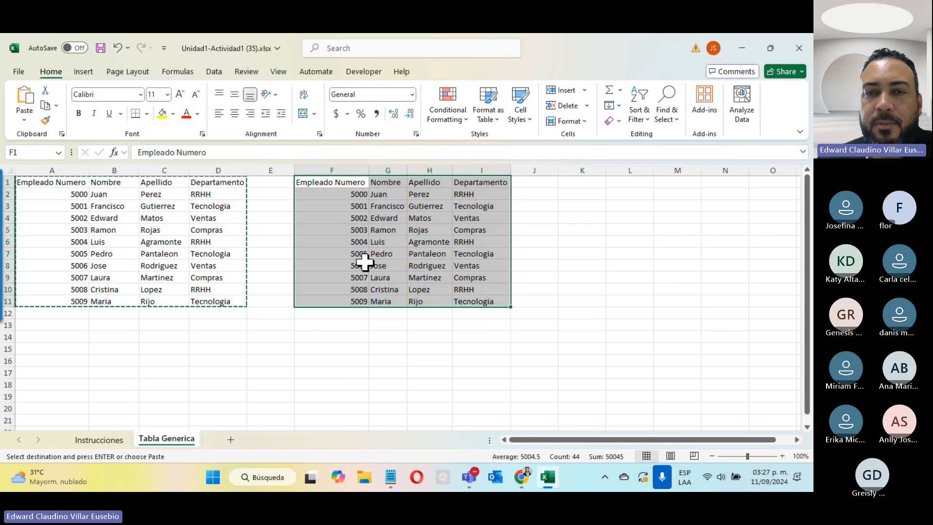
Paste a third copy at K1, autofit columns L, M and N, and end copy mode
left_click(568, 183)
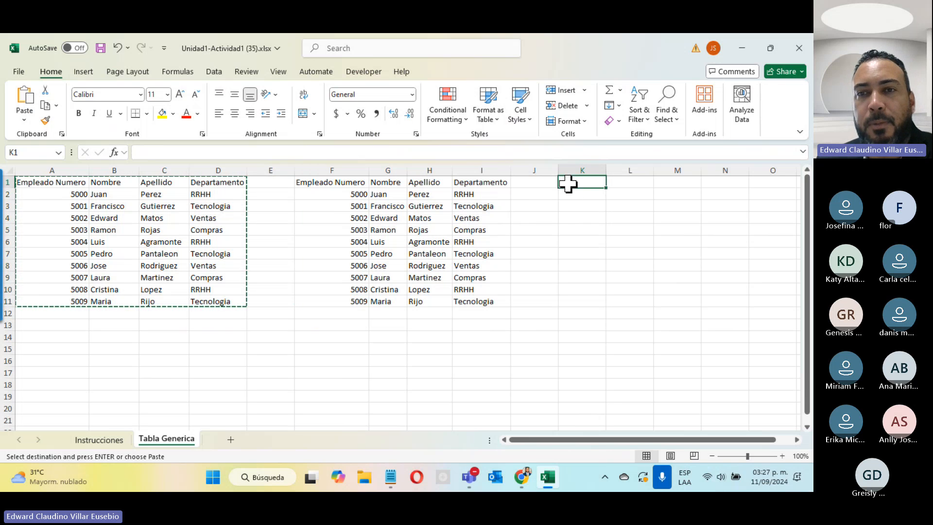
key("ctrl+v")
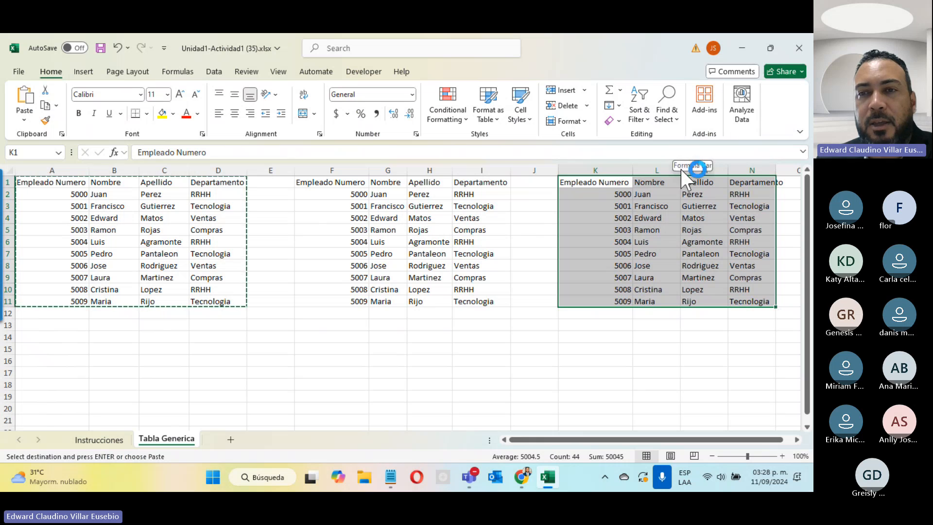
double_click(680, 170)
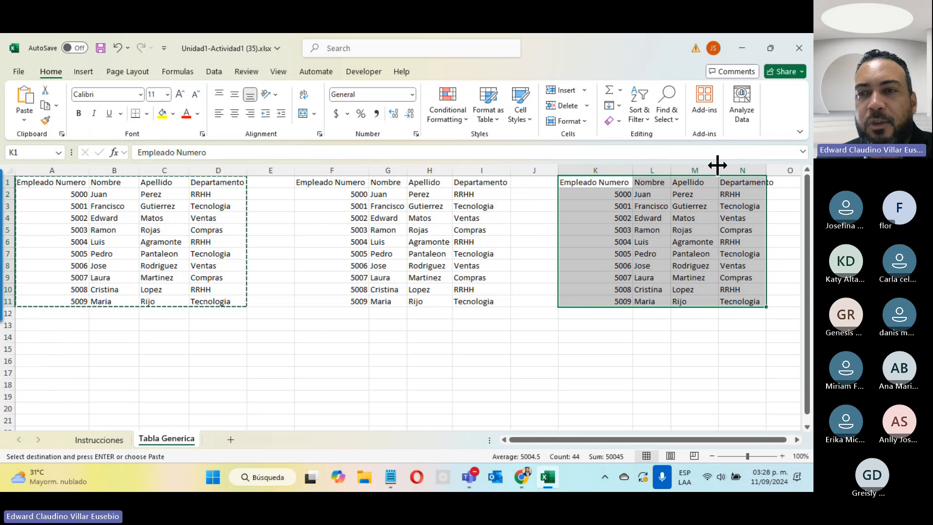
double_click(717, 165)
double_click(763, 165)
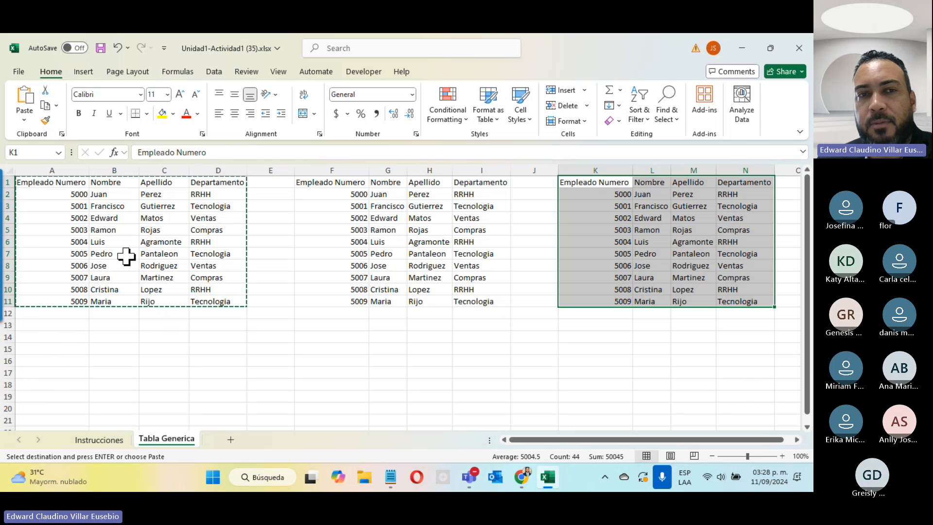
key("Escape")
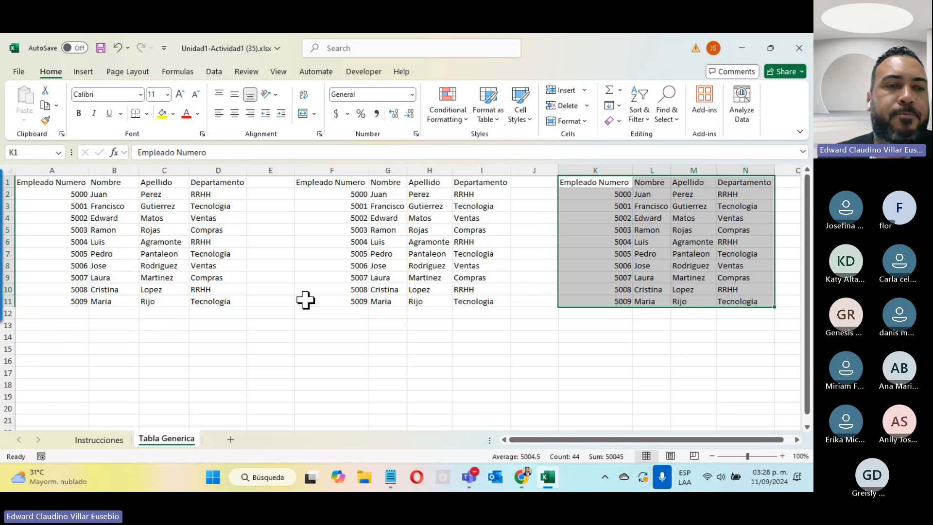
Check the instructions, then try a medium blue table style from a single cell and cancel it
left_click(98, 439)
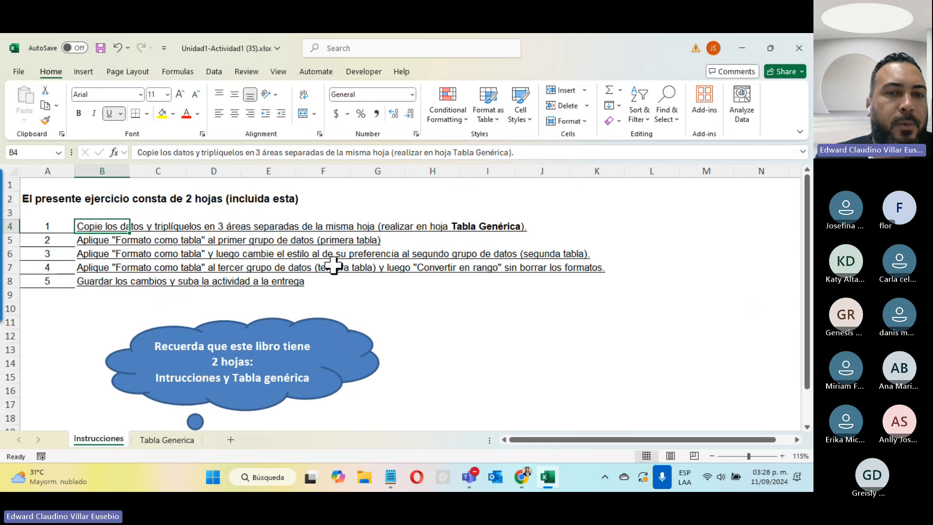
left_click(166, 440)
left_click(132, 231)
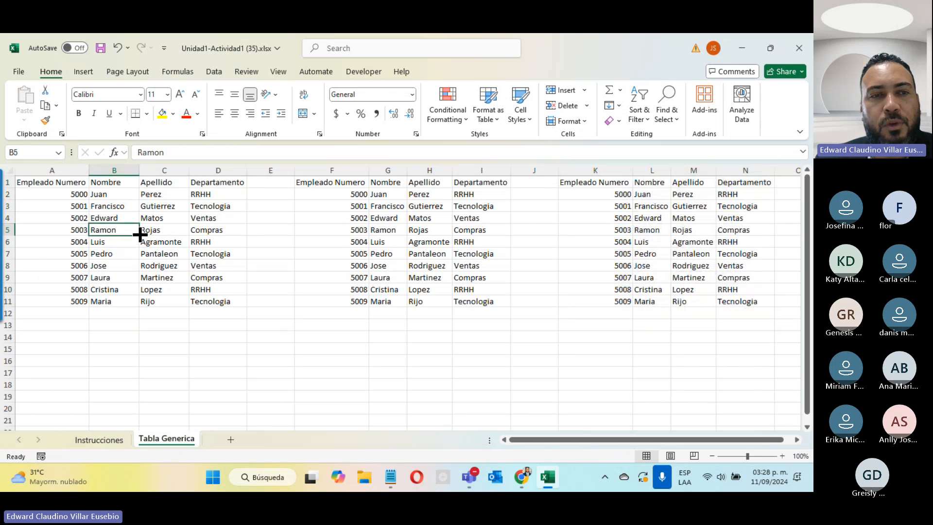
left_click(62, 231)
left_click(154, 220)
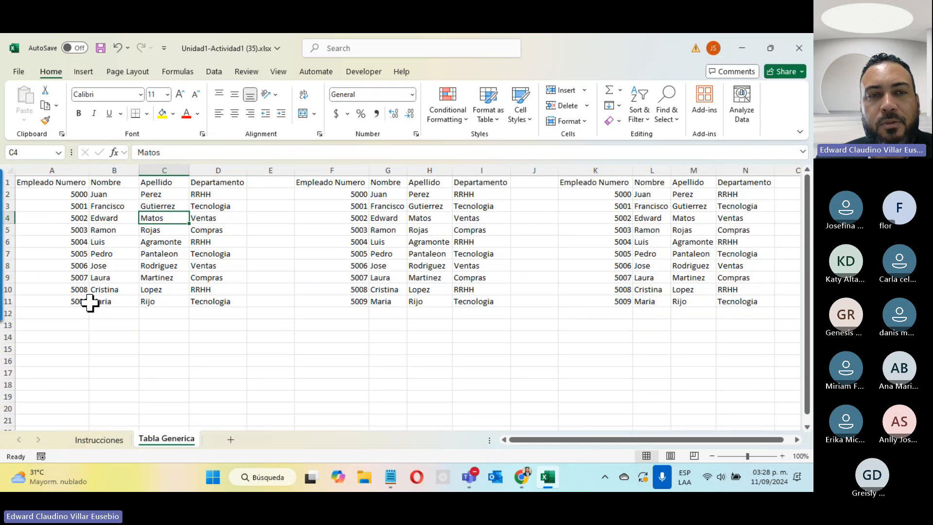
left_click(488, 116)
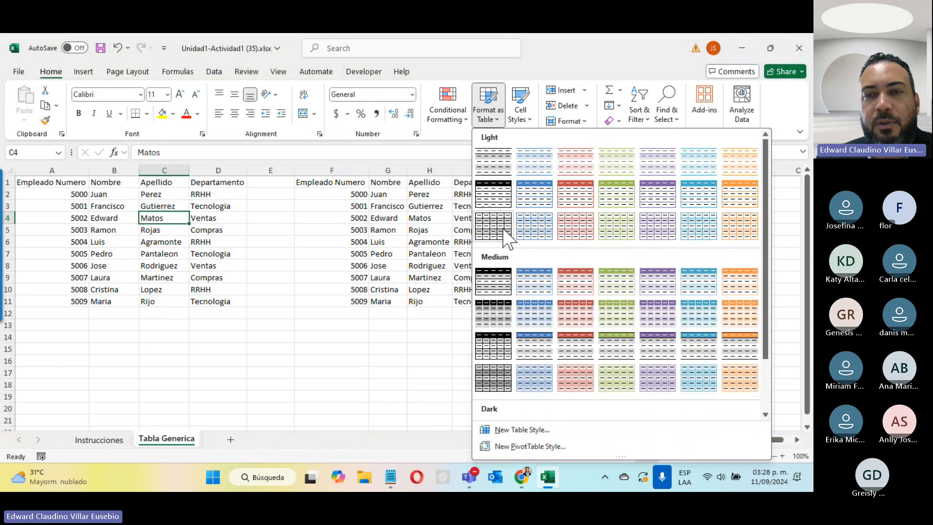
left_click(529, 282)
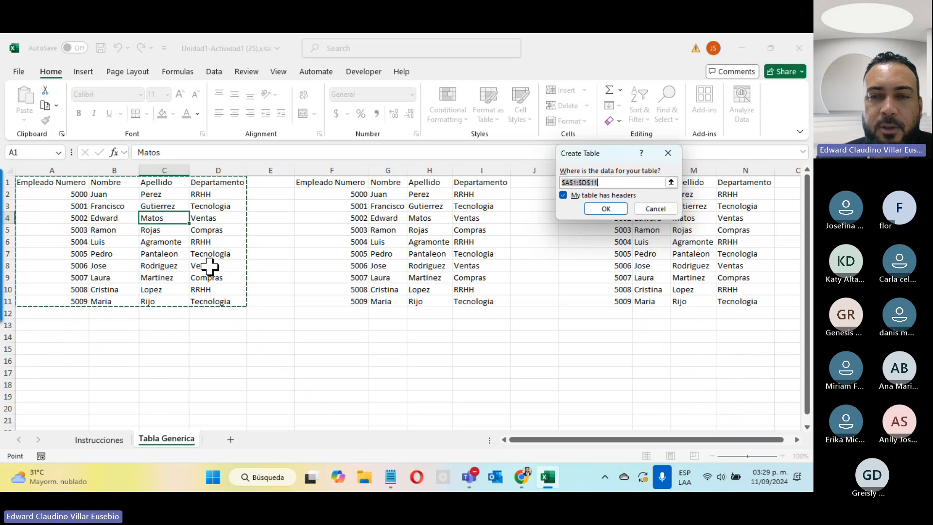
left_click(647, 210)
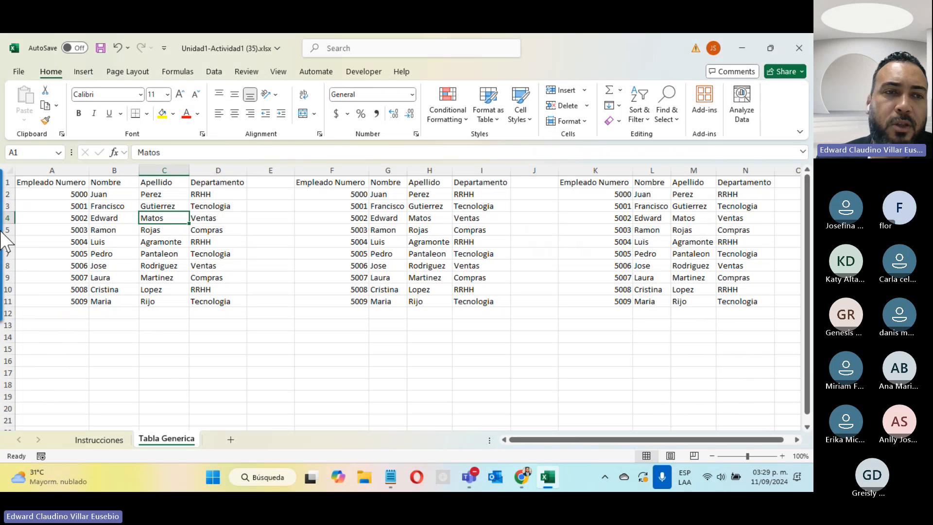
Format A1:D11 as a table with the medium blue style and headers
left_click_drag(22, 184, 222, 294)
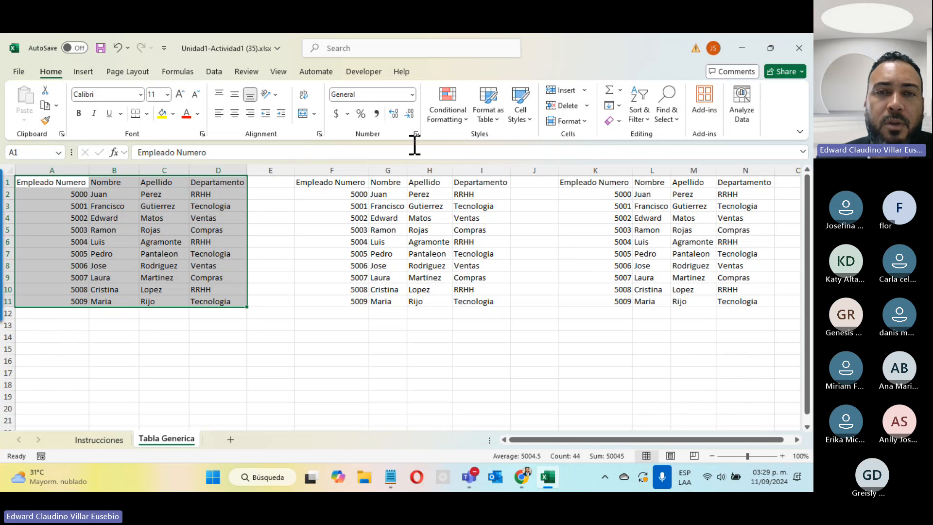
left_click(491, 116)
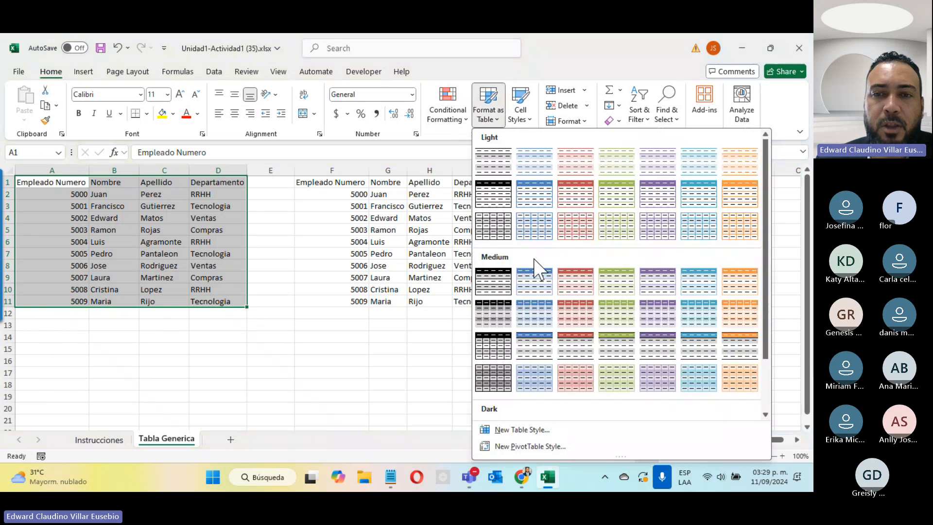
left_click(535, 272)
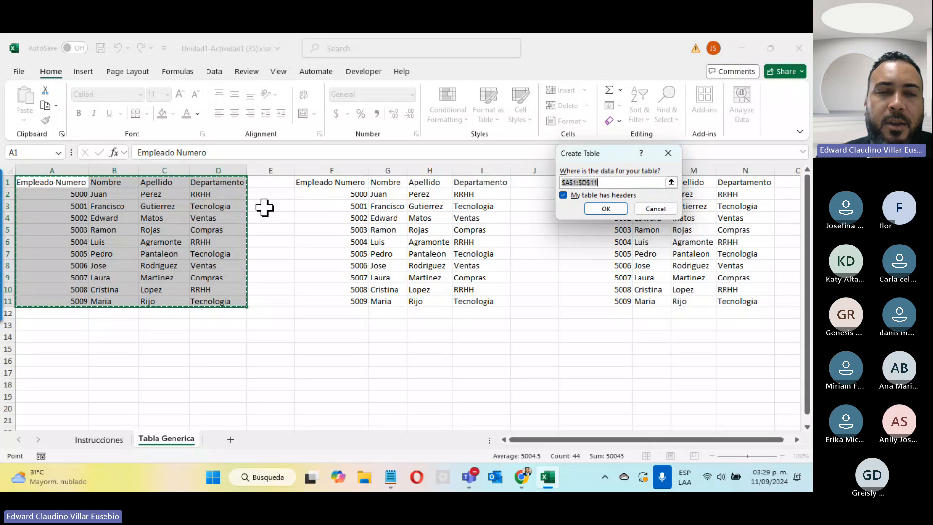
left_click(605, 208)
left_click(419, 359)
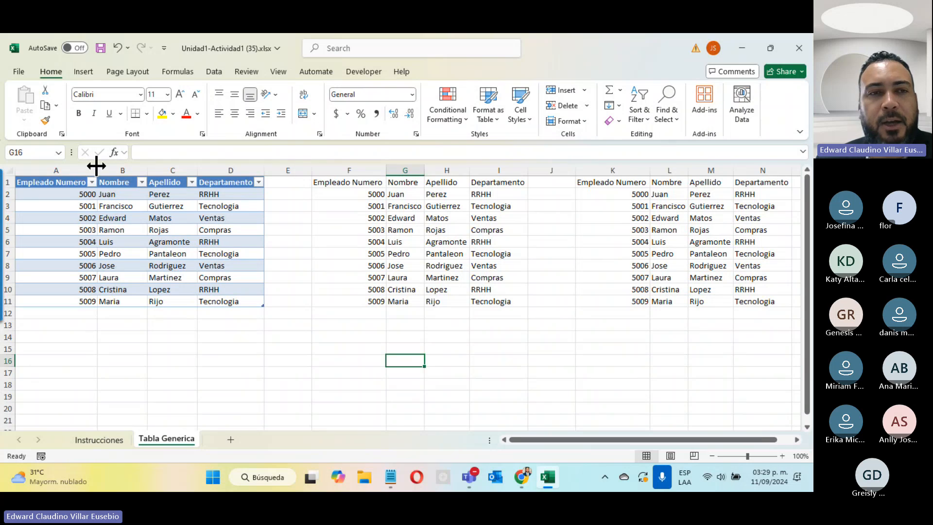
left_click(258, 183)
left_click(130, 350)
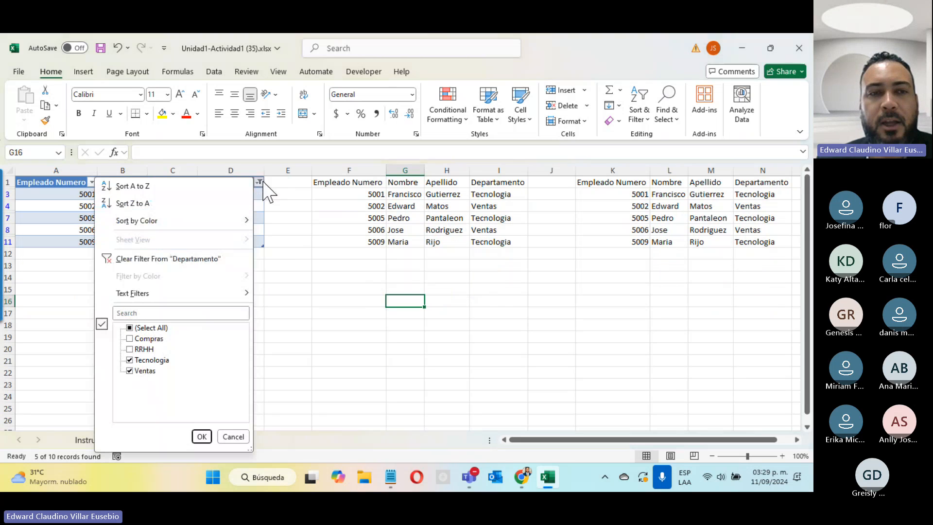
left_click(148, 259)
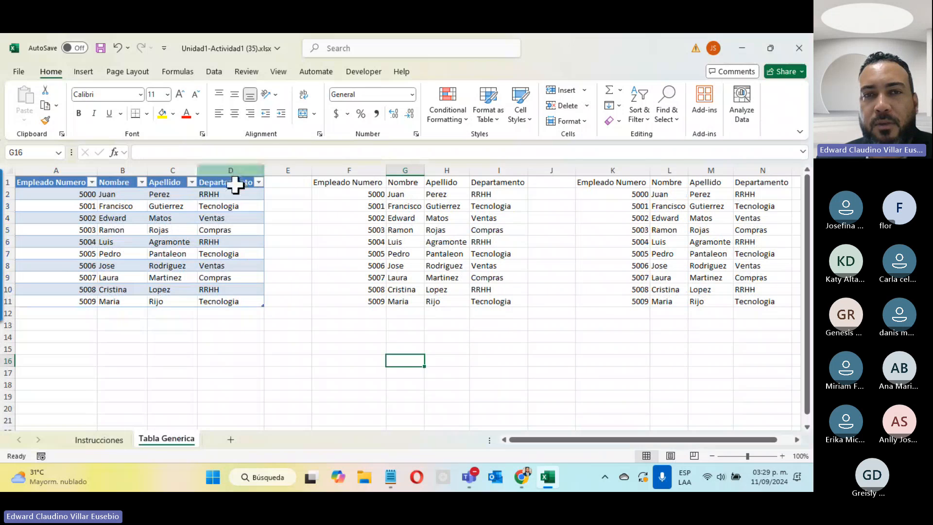
left_click(408, 194)
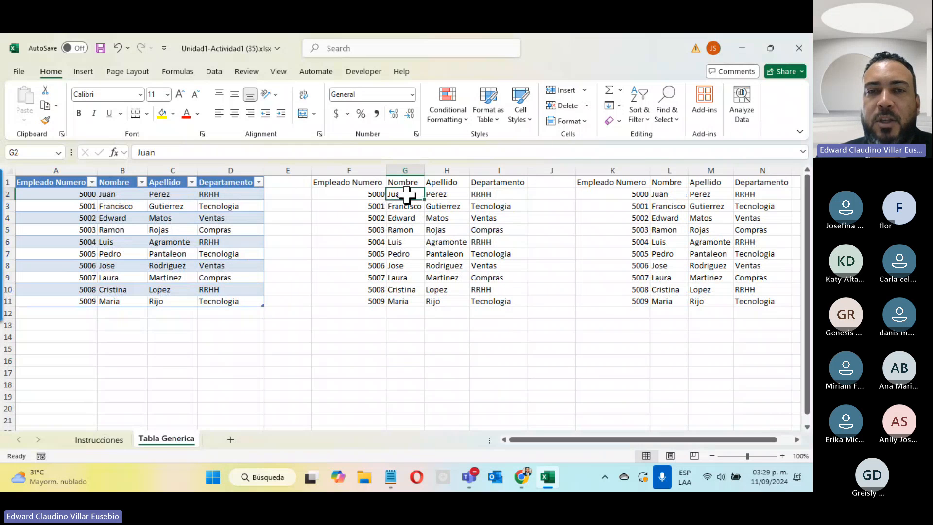
left_click(437, 229)
left_click(392, 240)
left_click(455, 209)
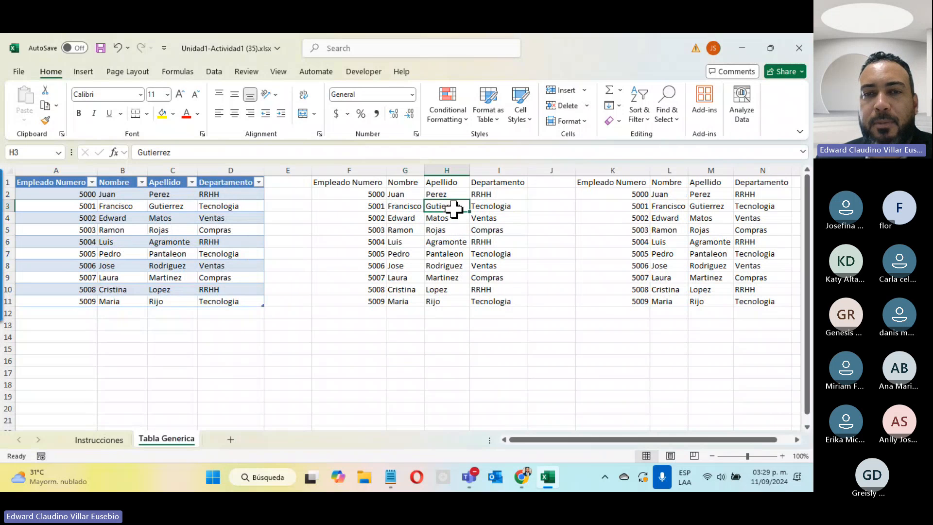
left_click(369, 230)
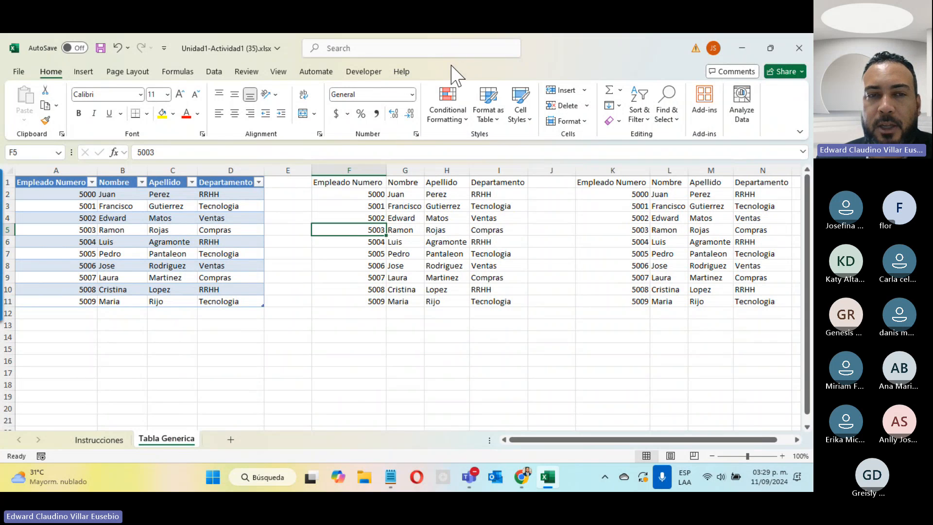
left_click(129, 234)
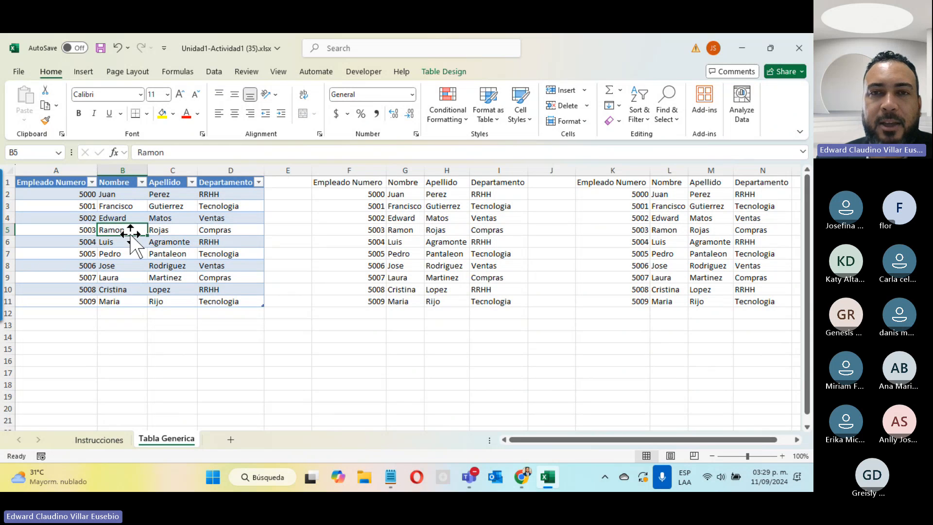
Change the employee table to a medium red style from the Table Styles gallery
left_click(446, 73)
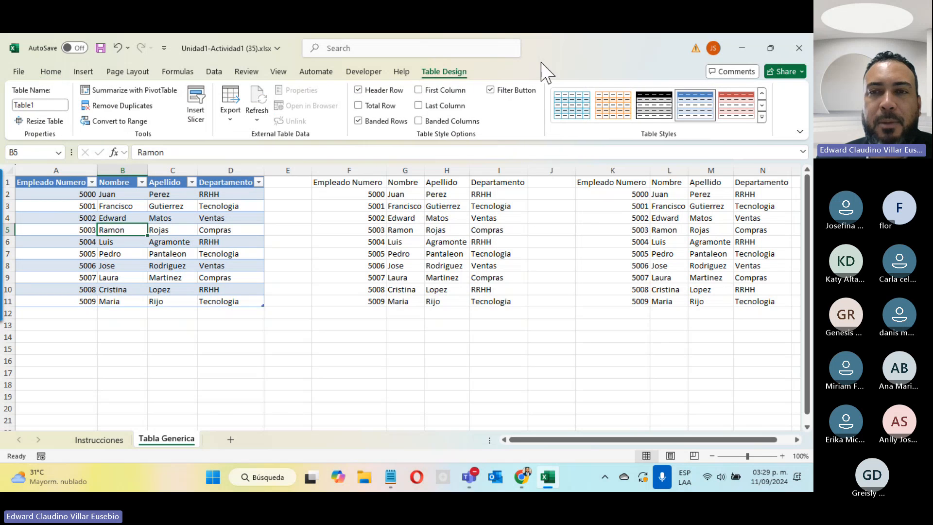
left_click(743, 111)
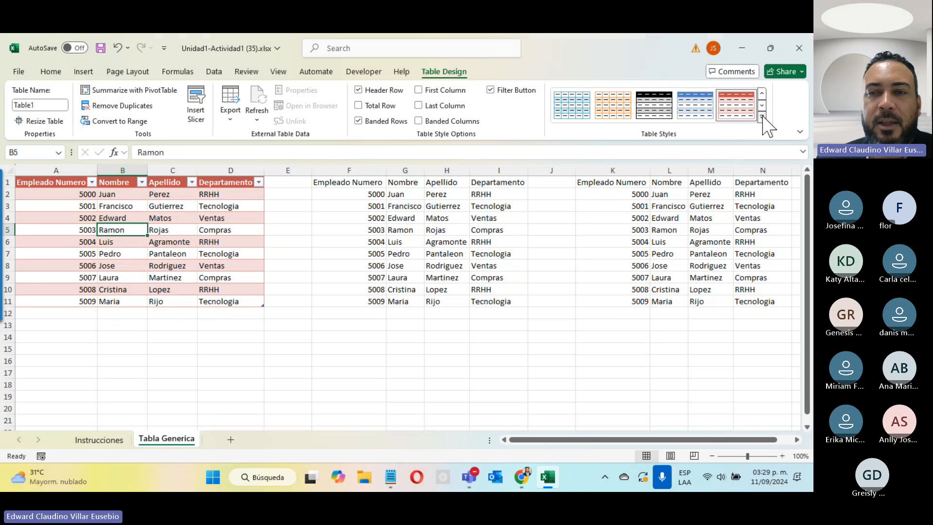
left_click(762, 117)
left_click(619, 314)
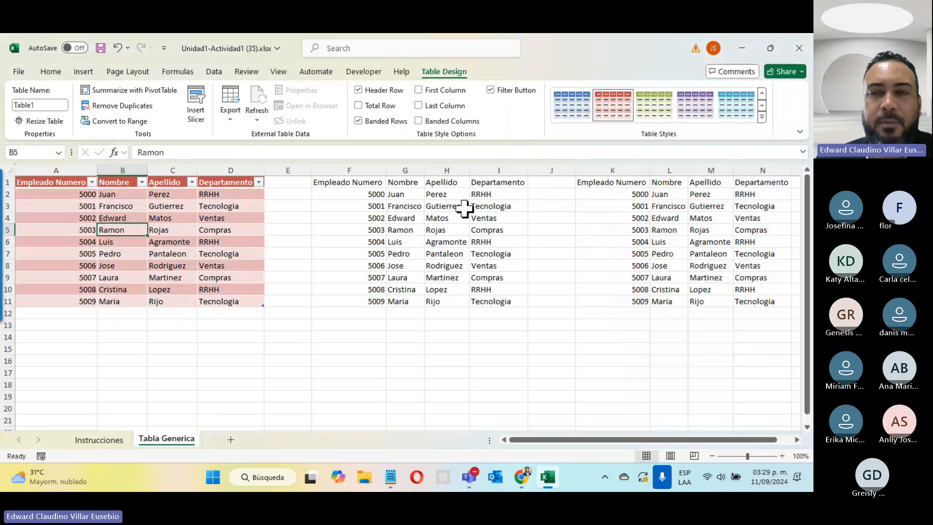
Try First Column, Last Column and Banded Columns emphasis, leaving all three turned off
left_click(430, 92)
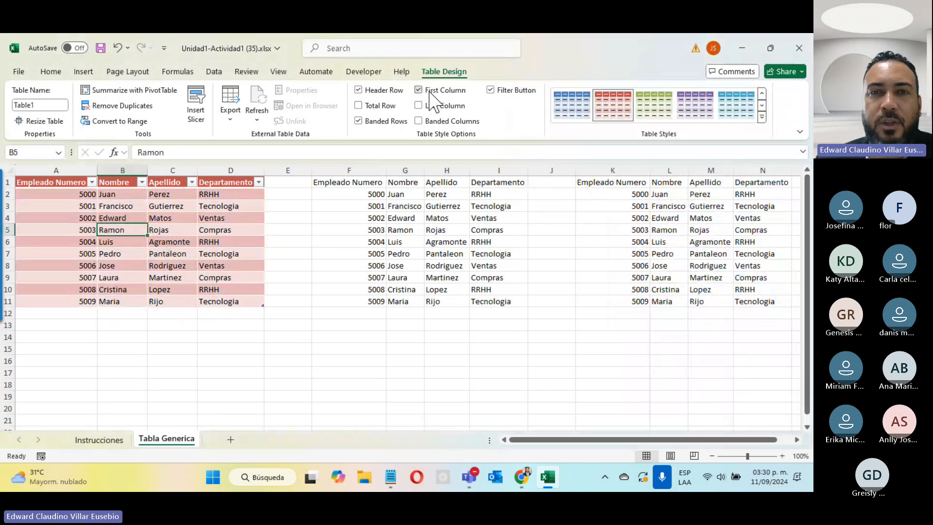
left_click(430, 91)
left_click(430, 92)
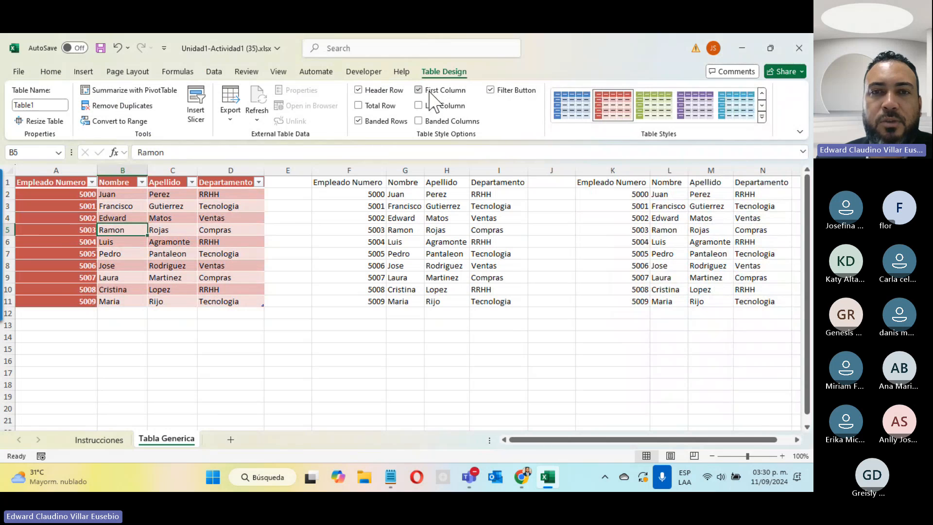
left_click(430, 92)
left_click(428, 106)
left_click(426, 106)
left_click(421, 121)
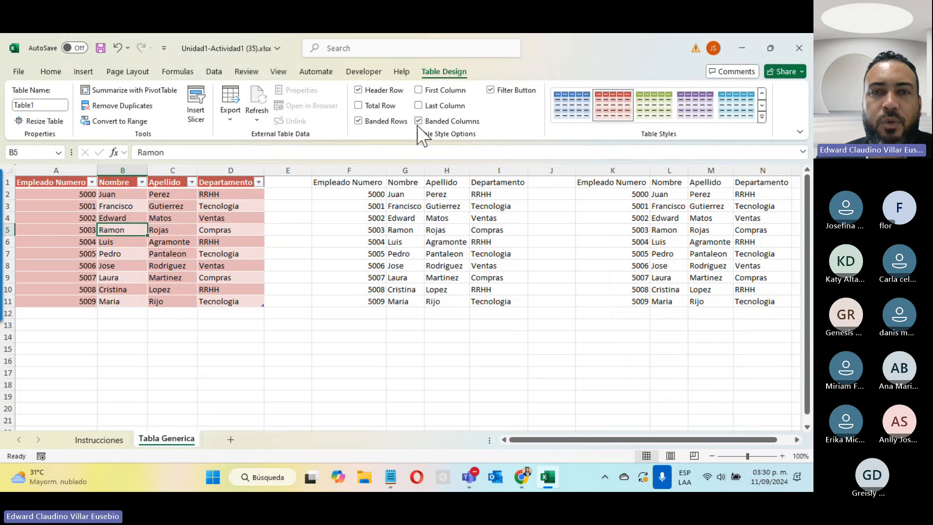
left_click(419, 122)
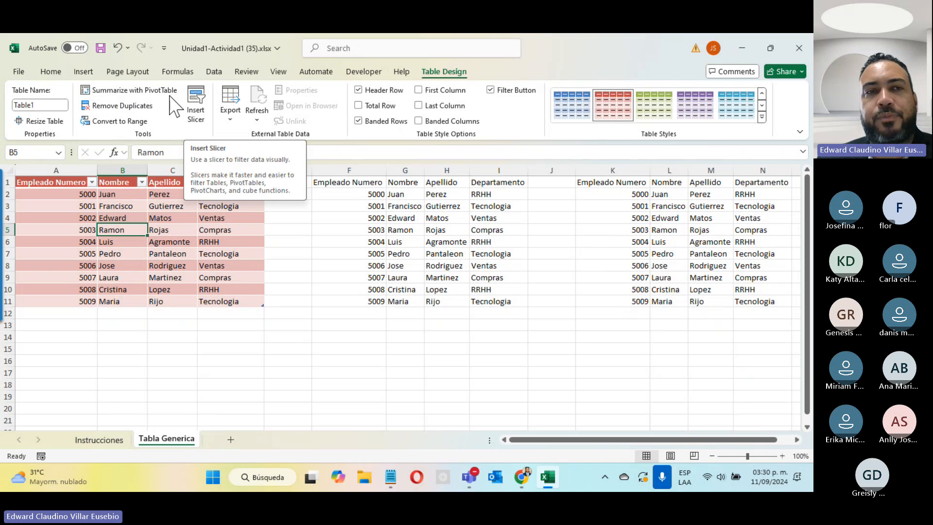
Insert a Departamento slicer, move it beside the table over columns E–F, and style it pink
left_click(204, 116)
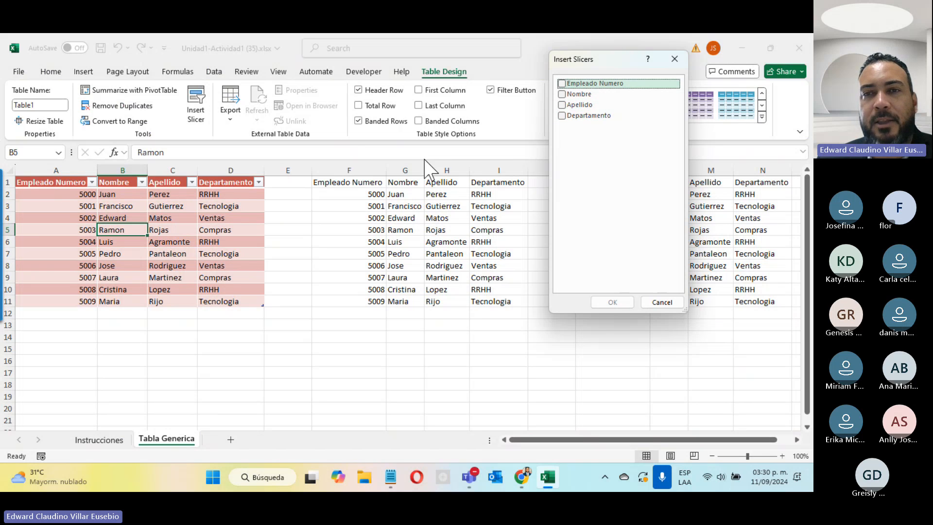
left_click(562, 116)
left_click(599, 302)
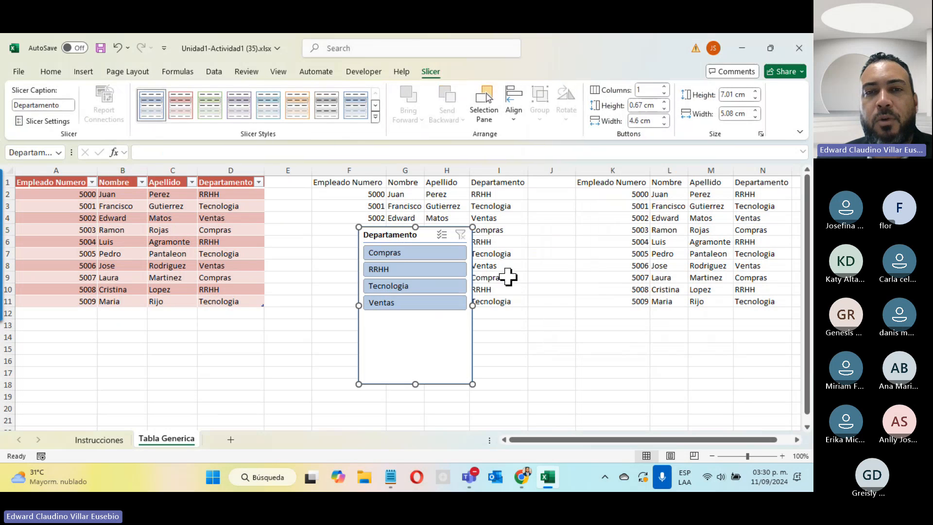
left_click_drag(396, 233, 313, 215)
left_click(183, 109)
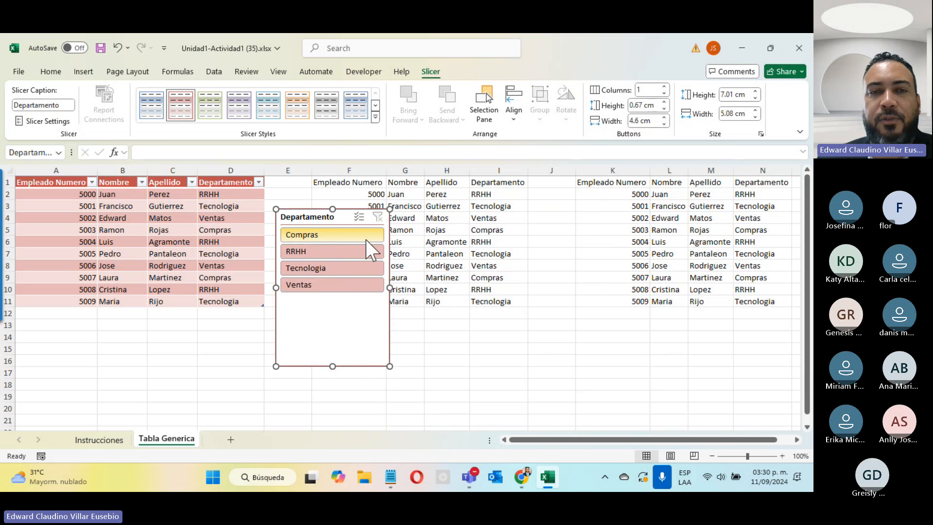
Filter by Compras, RRHH, Tecnologia and Ventas in turn, then use Multi-Select to end with all four selected
left_click(318, 236)
left_click(319, 249)
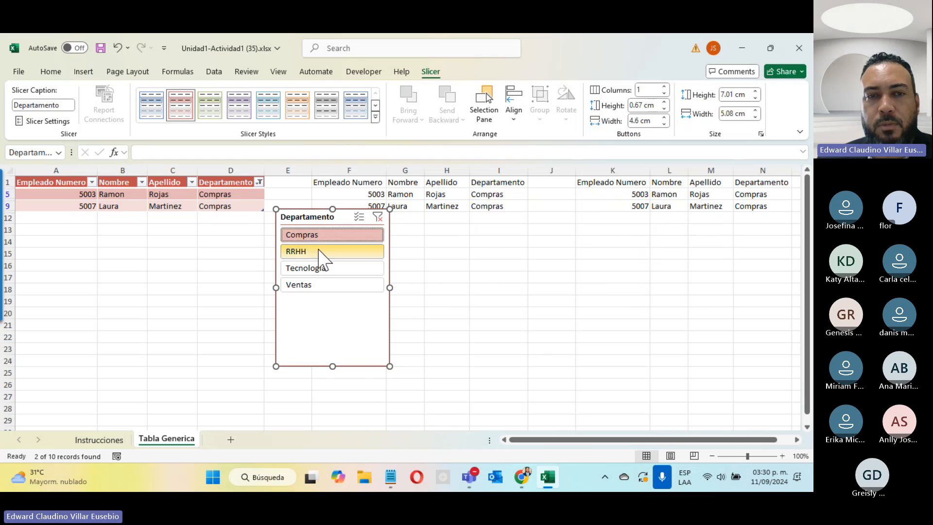
left_click(321, 268)
left_click(316, 286)
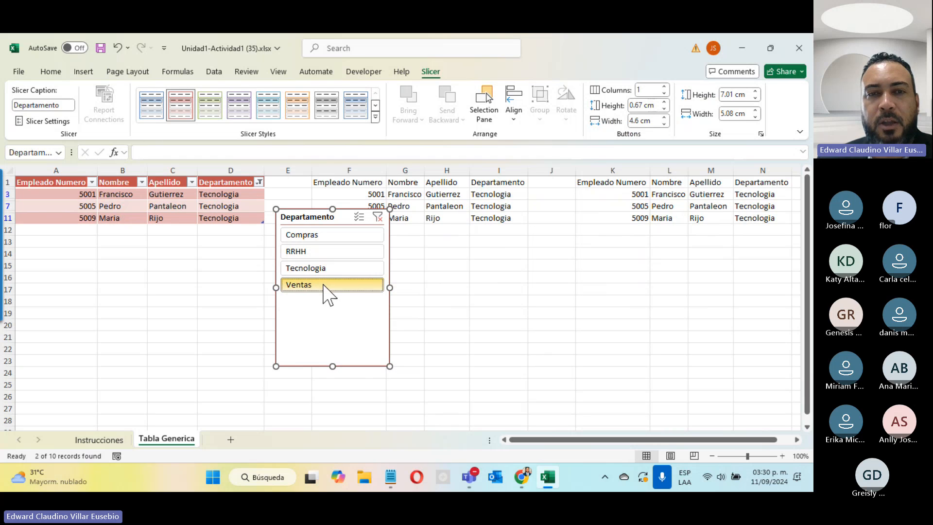
left_click(359, 218)
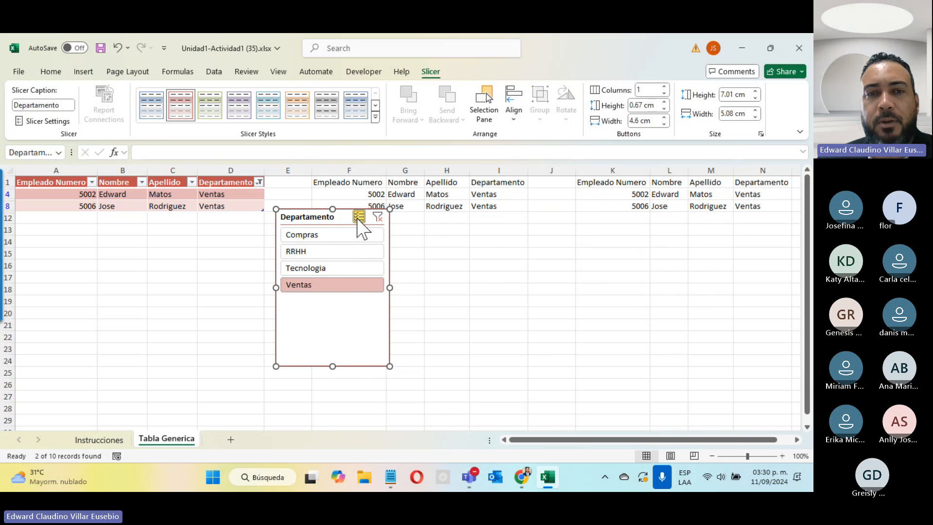
left_click(336, 236)
left_click(313, 252)
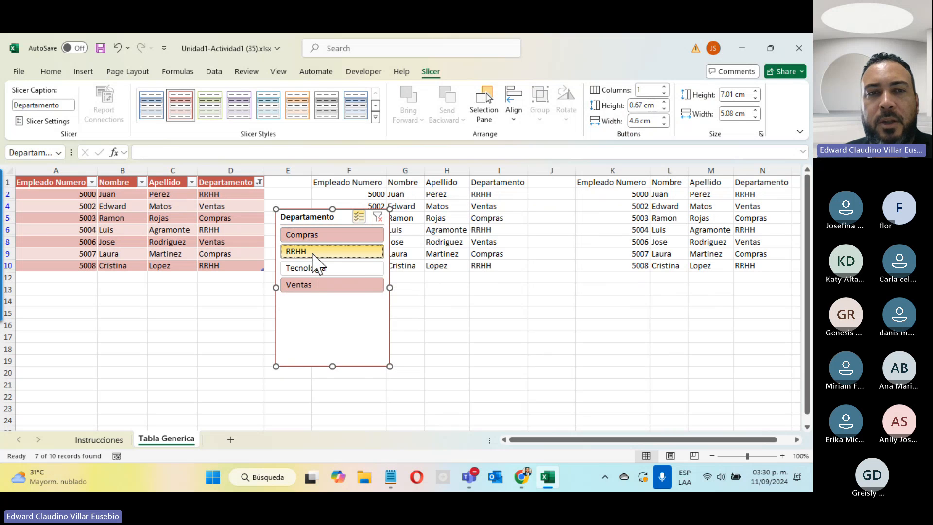
left_click(307, 267)
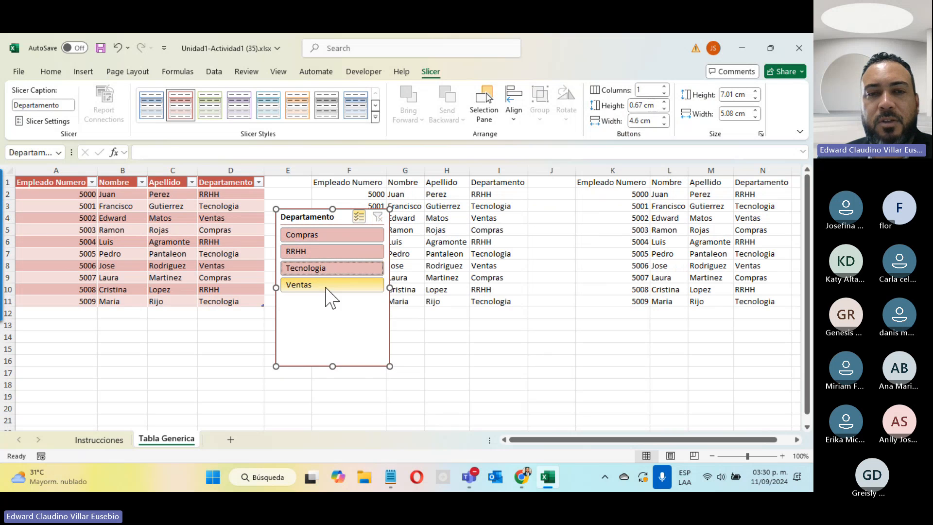
left_click(332, 268)
left_click(334, 237)
left_click(319, 285)
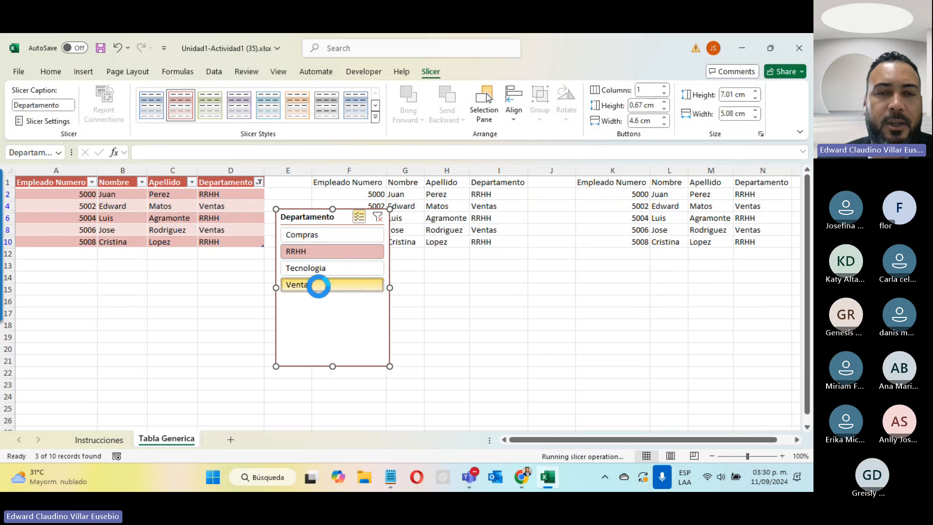
left_click(316, 267)
left_click(315, 285)
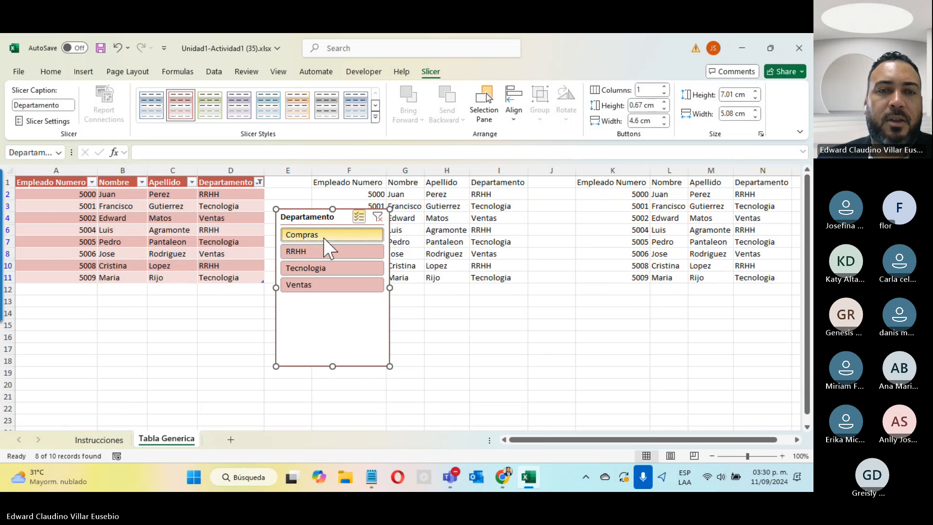
left_click(323, 238)
Move the Departamento slicer up so it starts near row 1, level with Table1's header
left_click(434, 392)
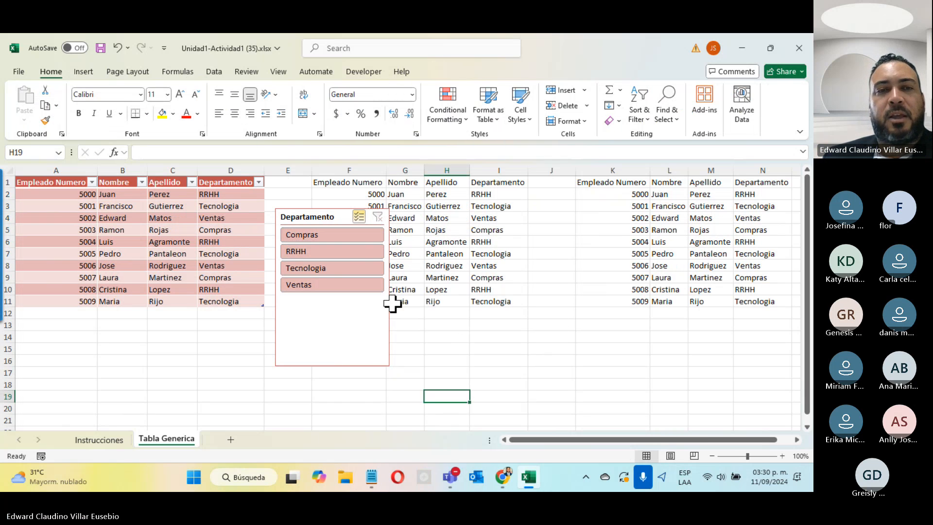
left_click(149, 218)
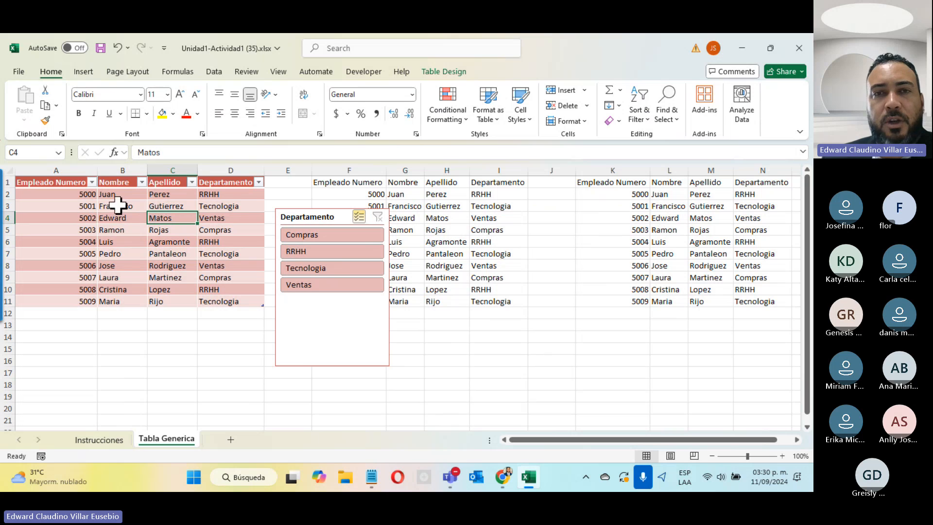
left_click(444, 72)
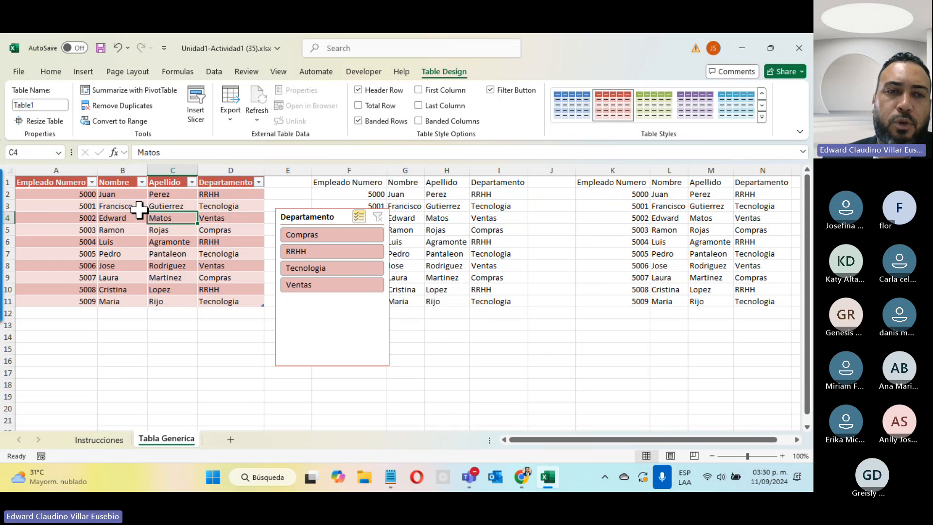
left_click(461, 237)
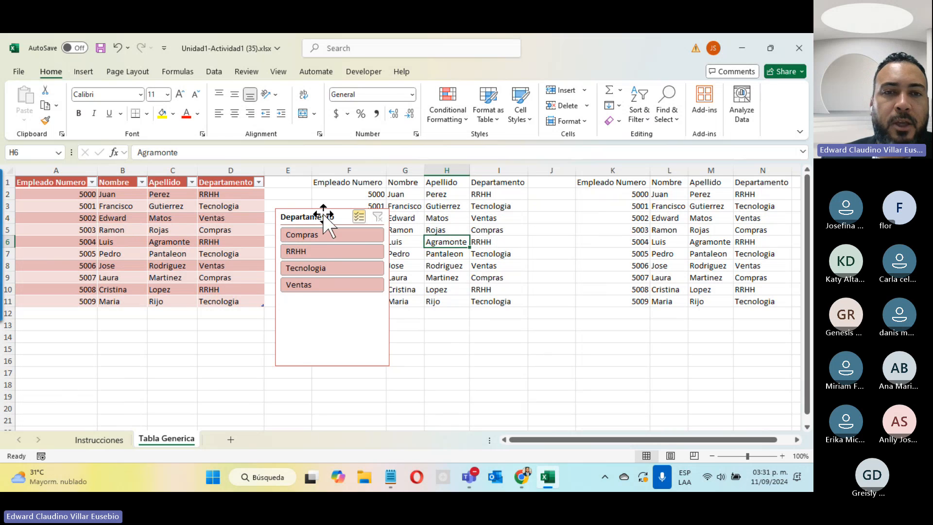
left_click_drag(323, 214, 314, 192)
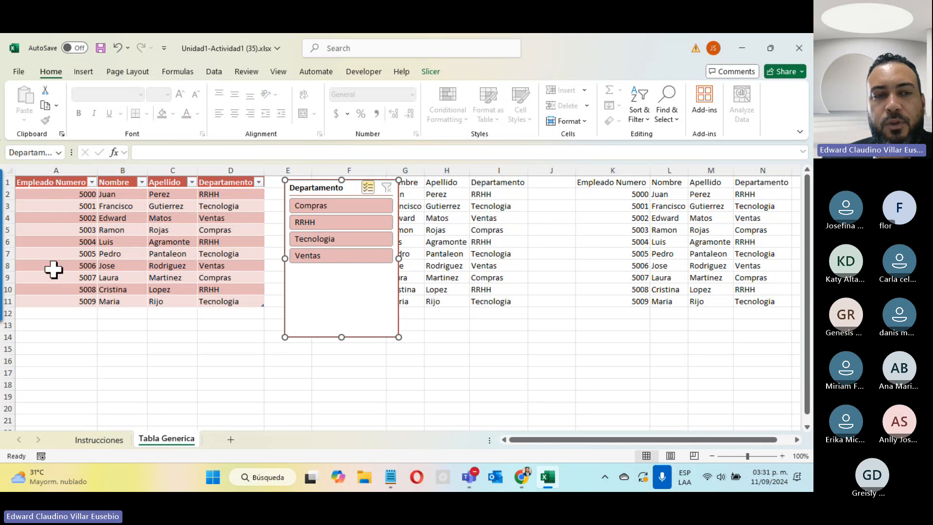
left_click(230, 440)
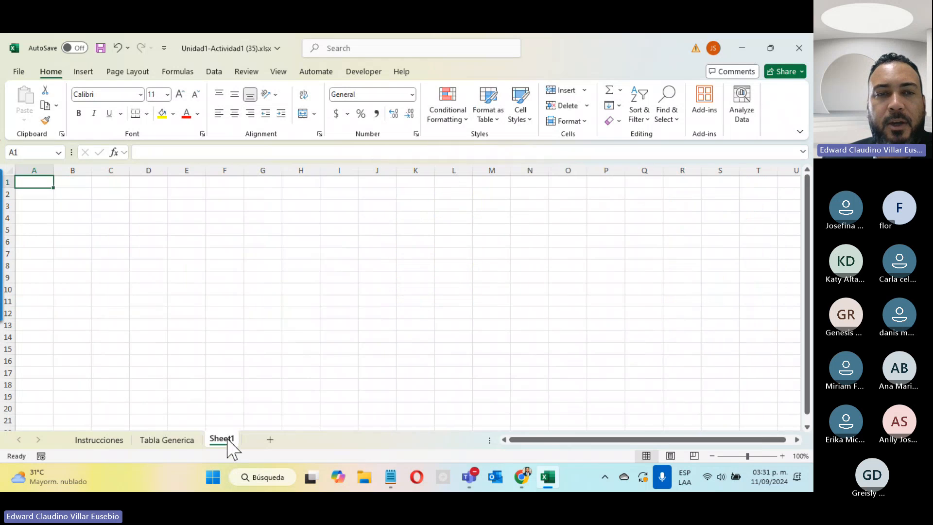
left_click(180, 443)
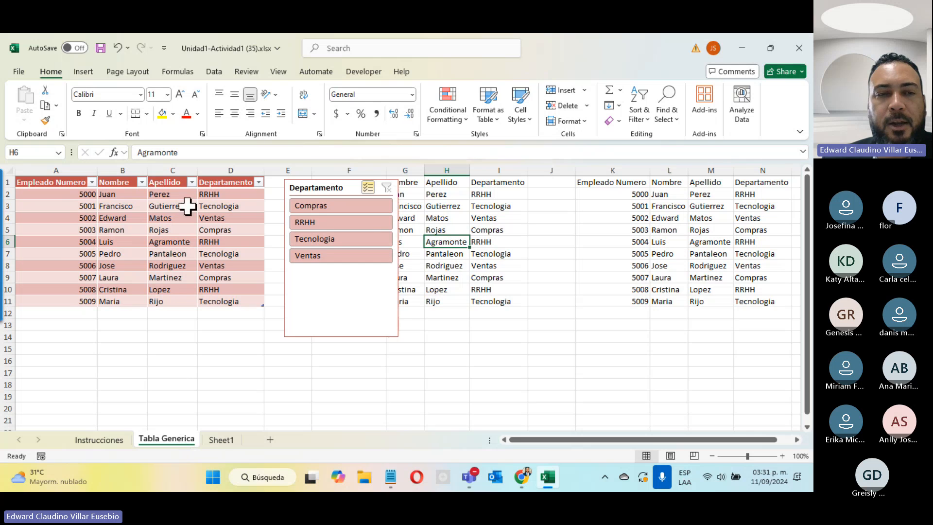
left_click(222, 440)
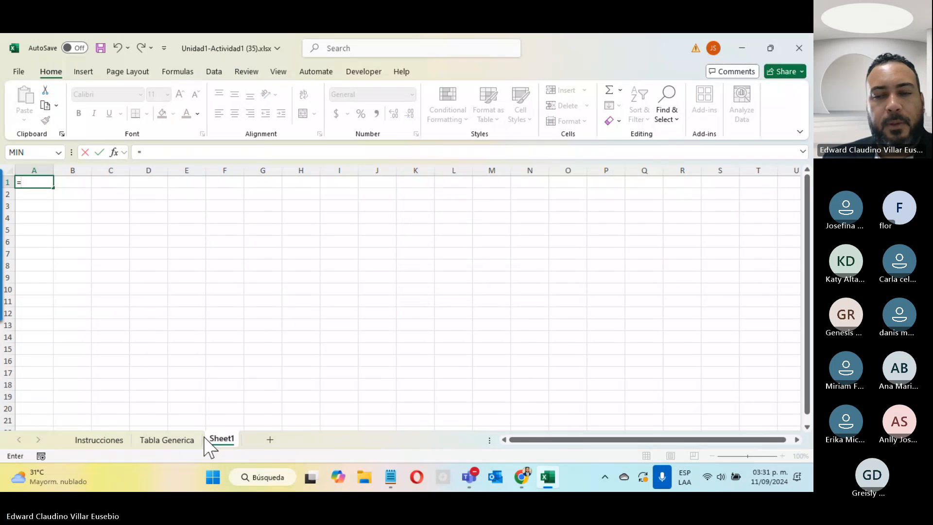
type("=")
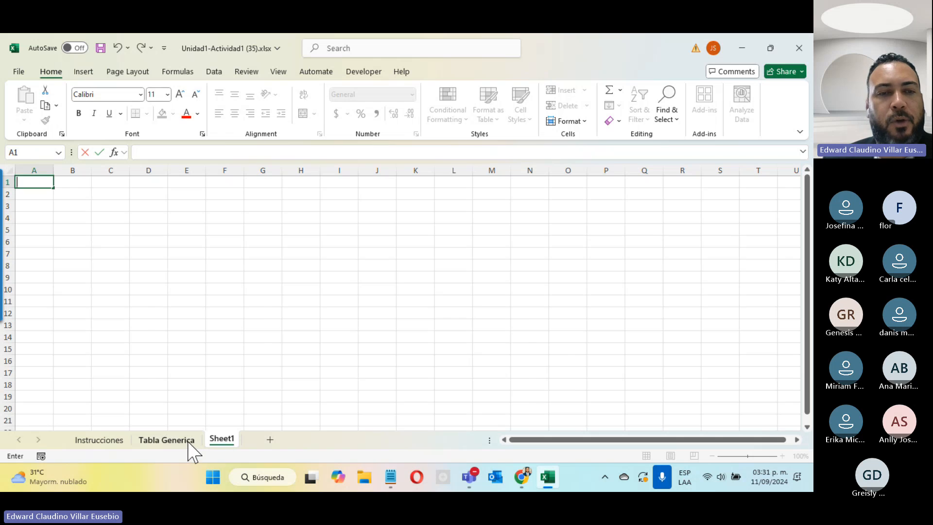
On Tabla Generica, try replacing Table1's name with a hyphenated name, which Excel rejects
left_click(189, 441)
left_click(130, 254)
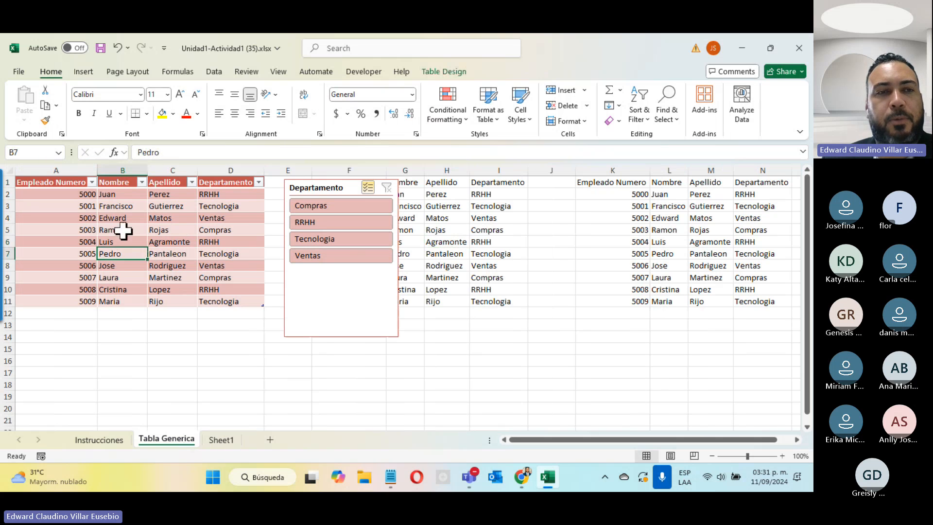
left_click(102, 230)
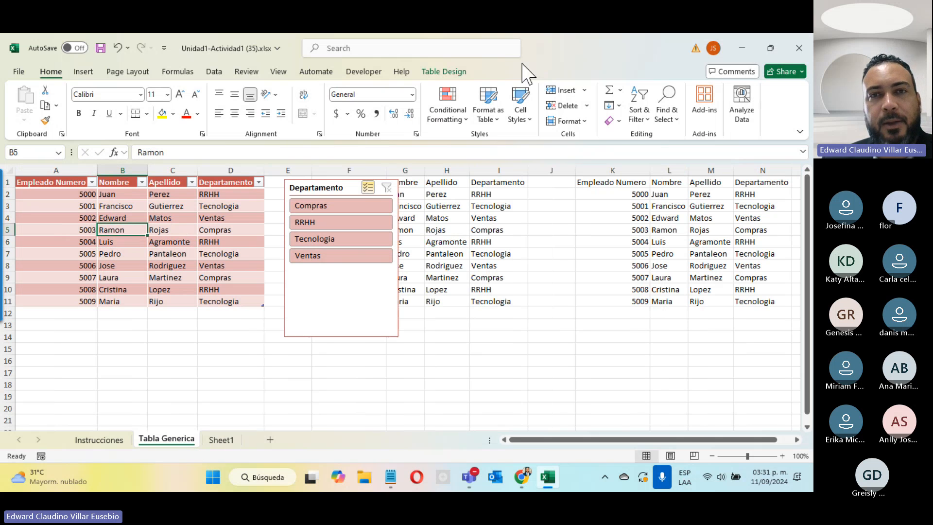
left_click(440, 73)
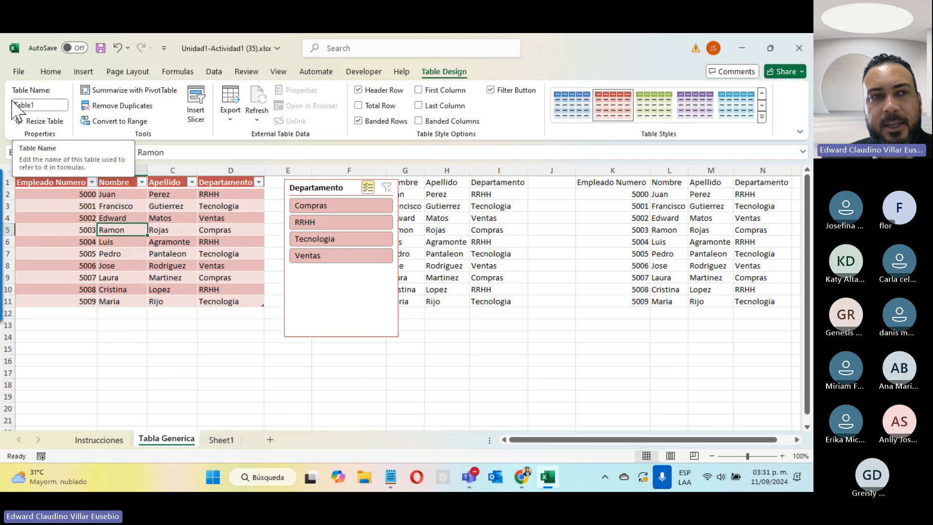
left_click(43, 104)
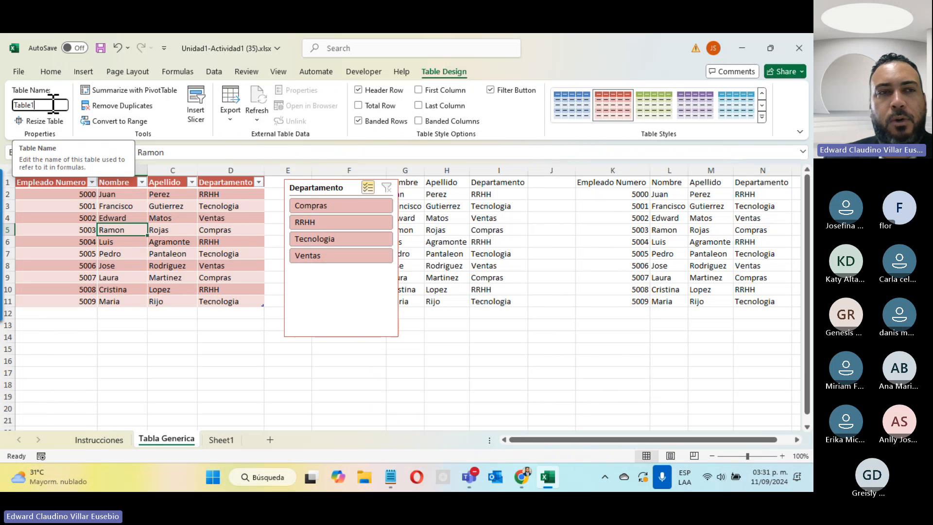
key("BackSpace")
key("BackSpace")
type("a-Amadita")
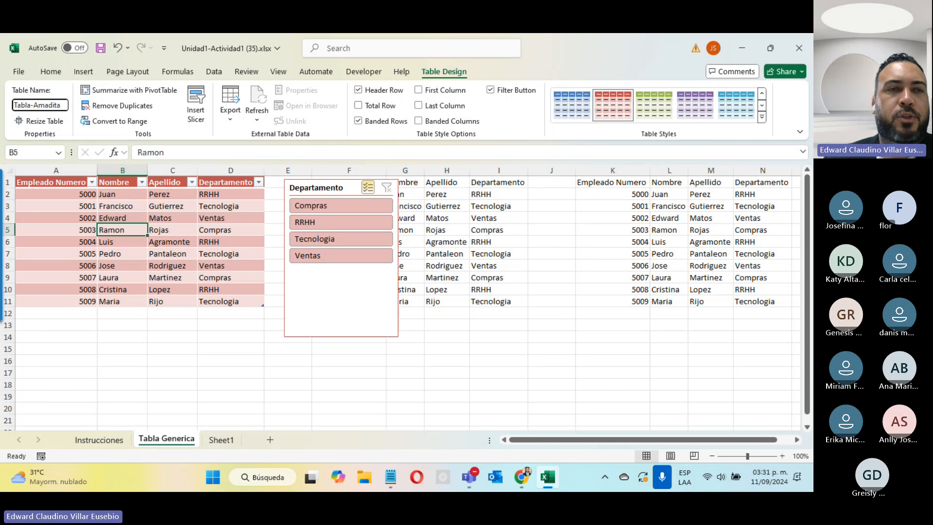
key("Return")
key("Return")
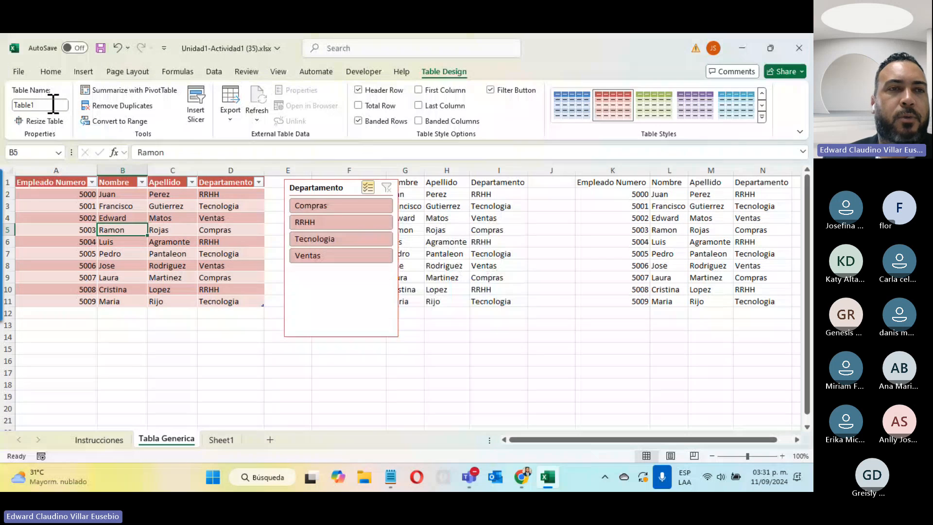
Rename the employee table to Table_Amadita
left_click(54, 104)
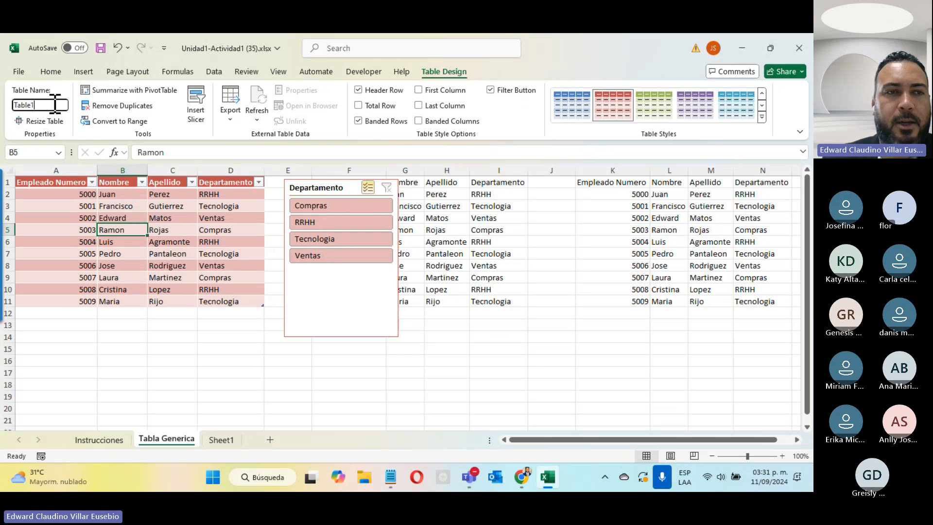
key("BackSpace")
type("_Amadi")
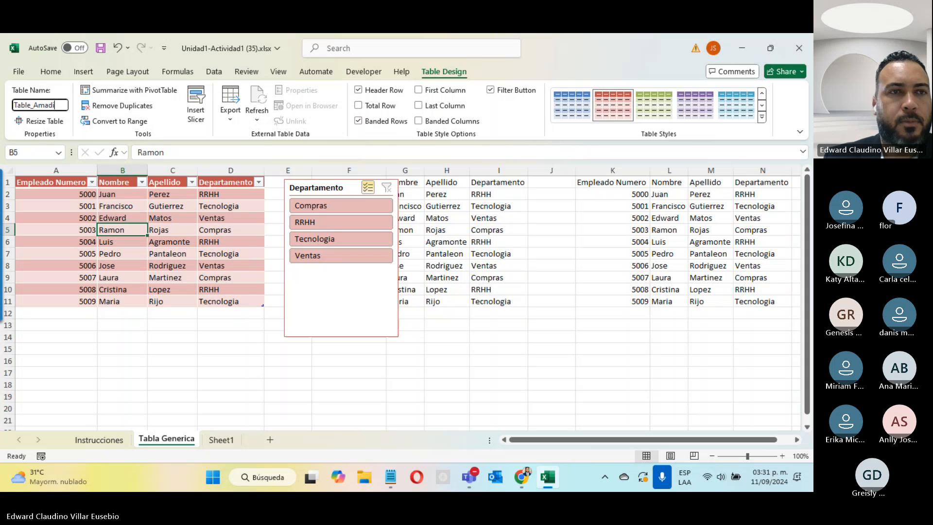
type("ta")
key("Return")
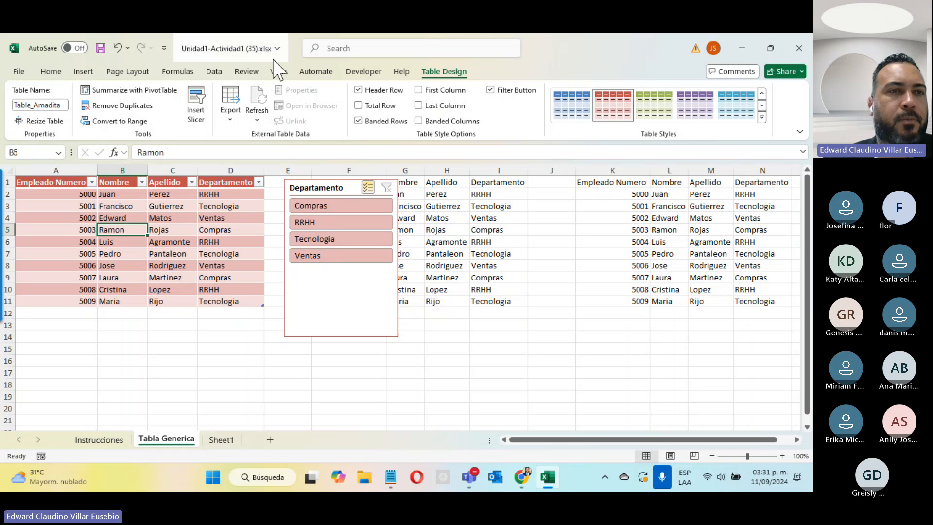
Enter =Table_Amadita in Sheet1 cell A1 so the employee data spills into A1:D10
left_click(222, 439)
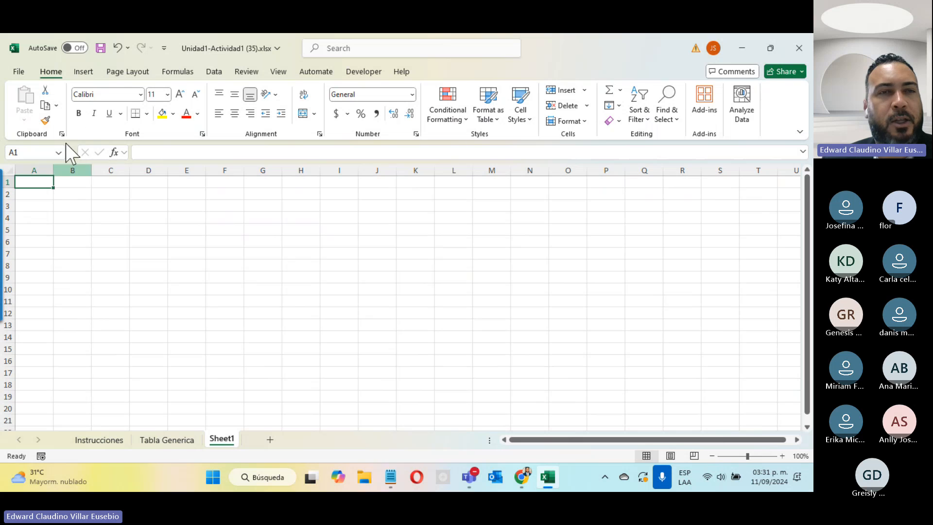
type("=")
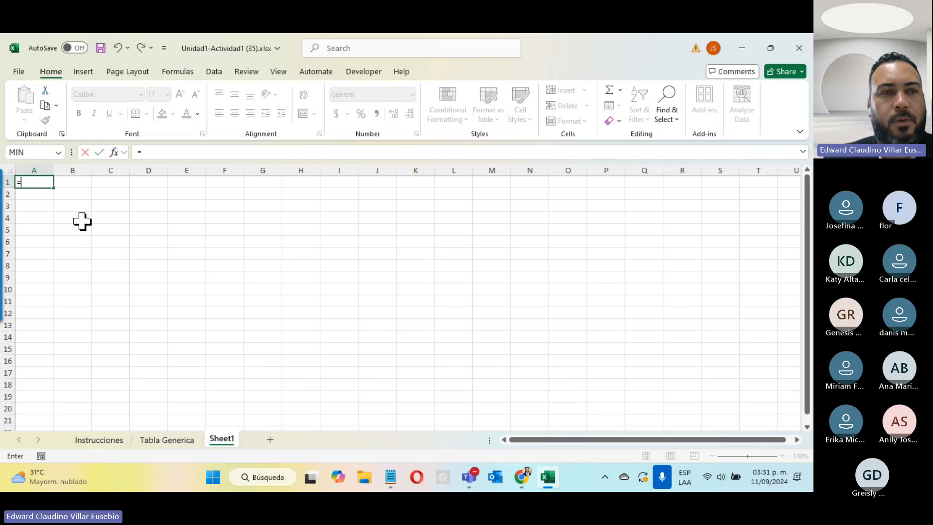
type("a")
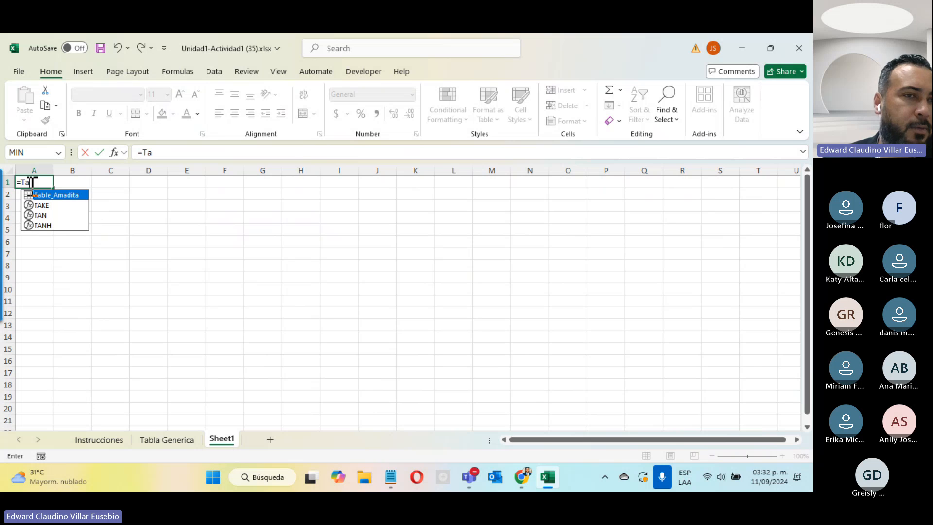
double_click(58, 196)
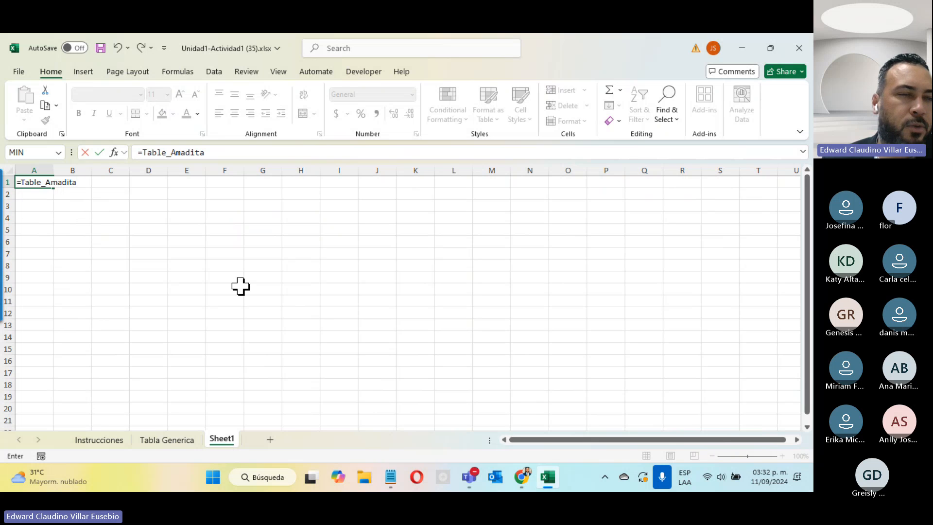
key("Return")
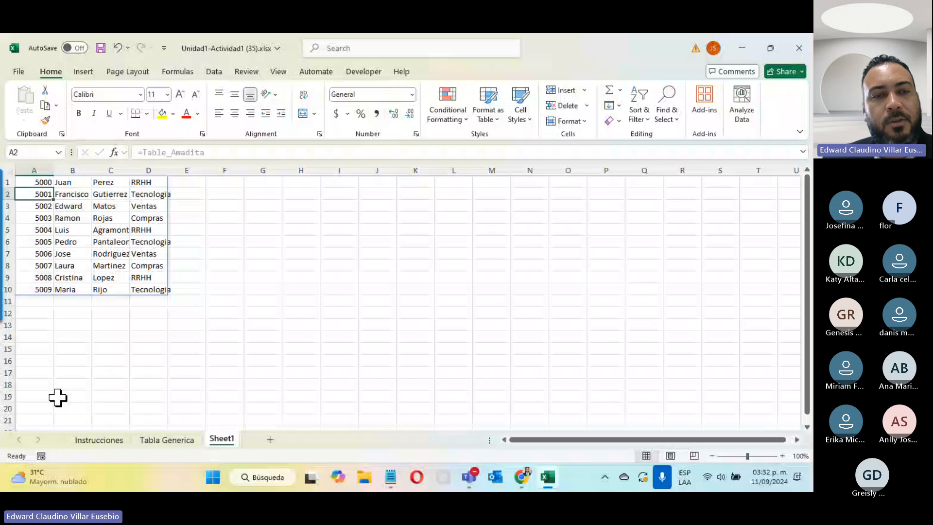
Add employee 5010 with first name, surname and department RRHH in row 12 of Tabla Generica
left_click(167, 439)
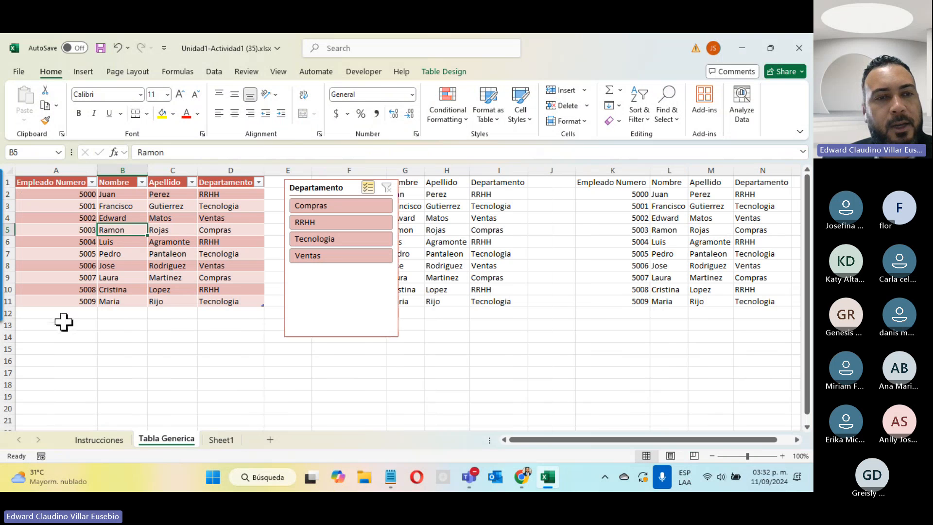
left_click(71, 314)
type("5010")
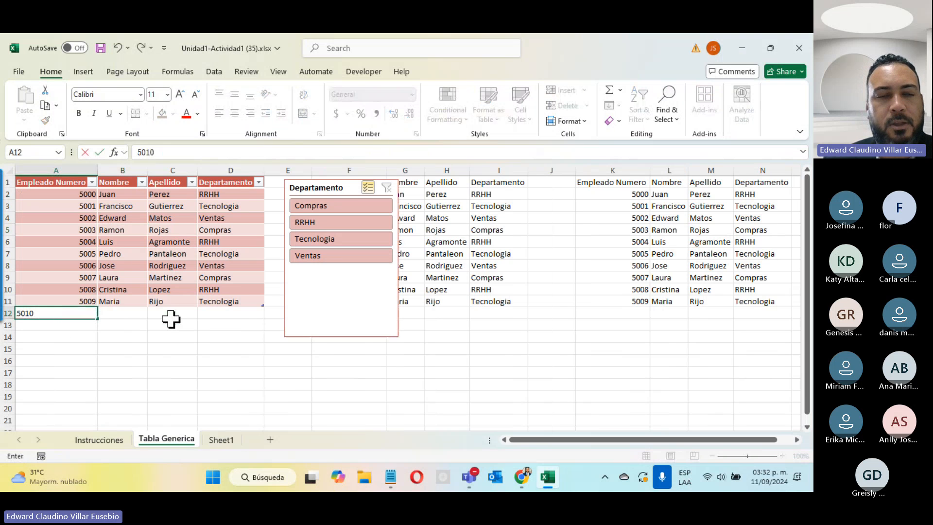
key("Tab")
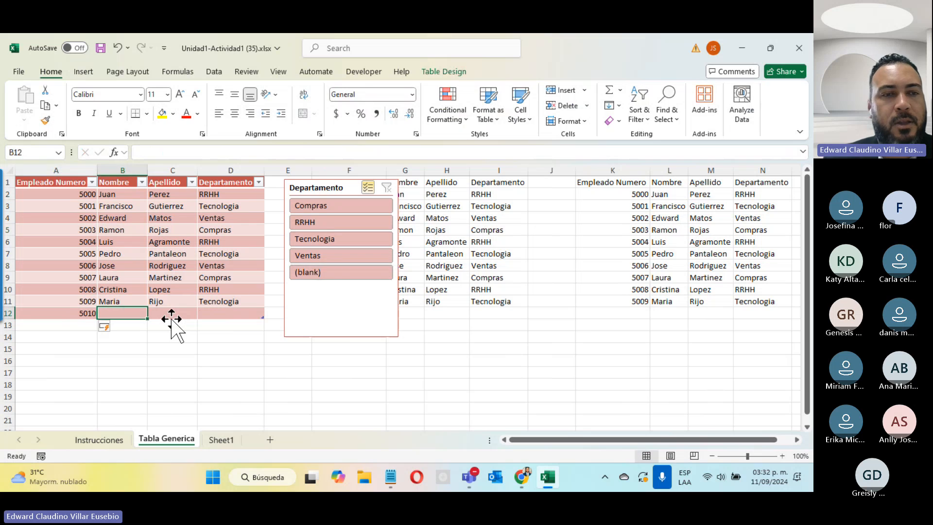
type("Ramiro")
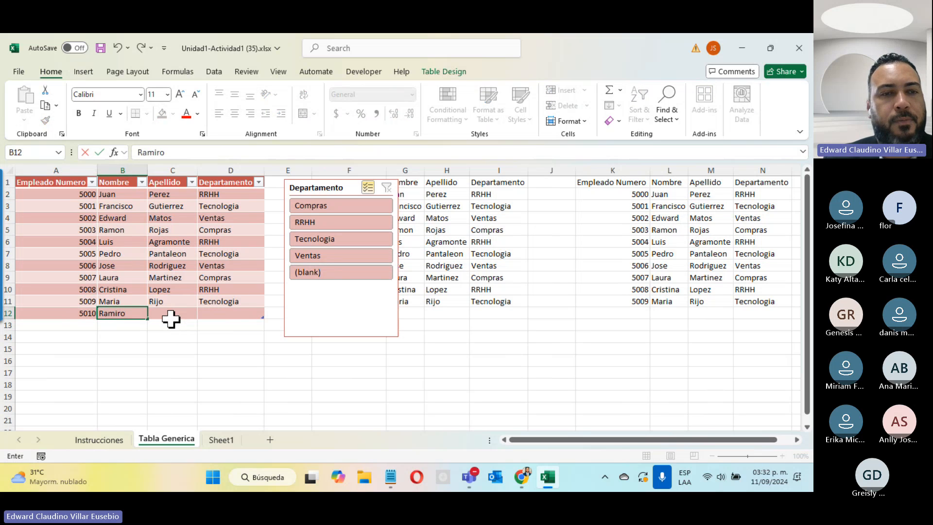
key("Tab")
type("P")
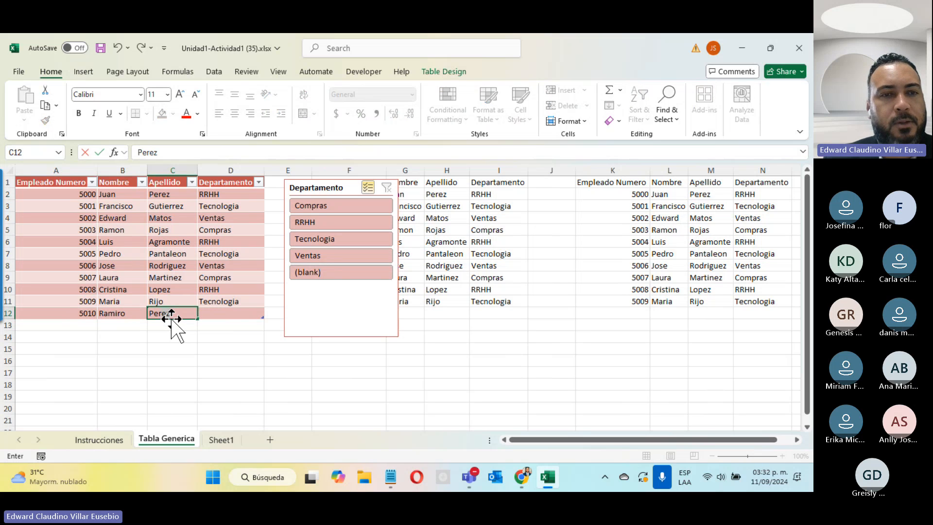
key("Tab")
type("R")
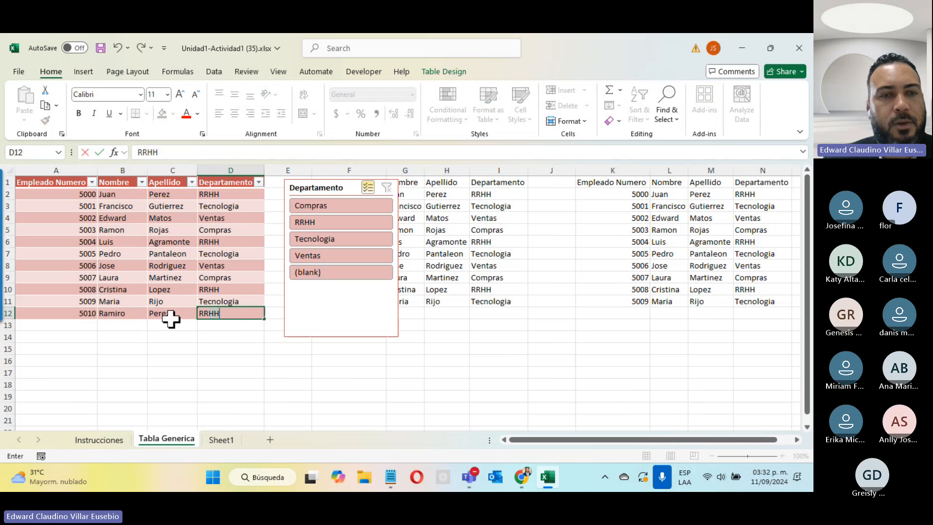
key("Return")
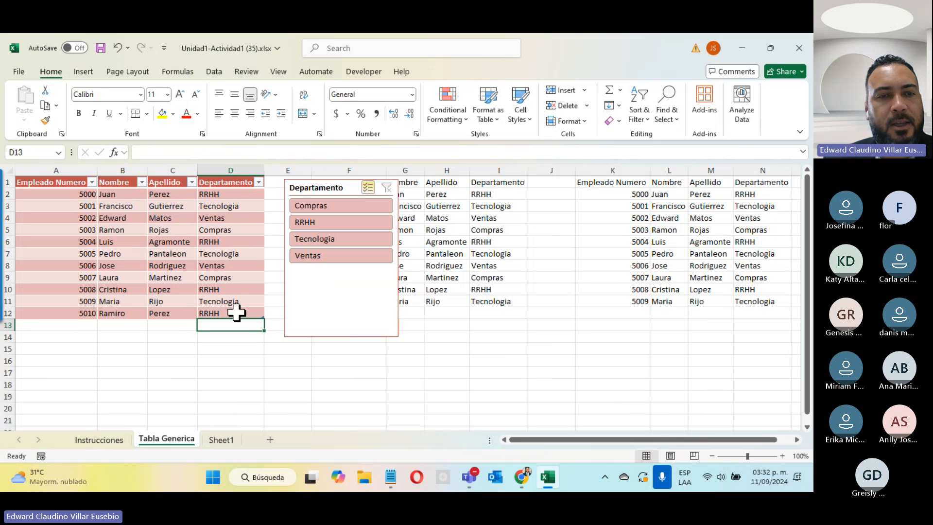
Check the new record on Sheet1, then go back to Tabla Generica
left_click(223, 440)
left_click_drag(46, 302, 163, 302)
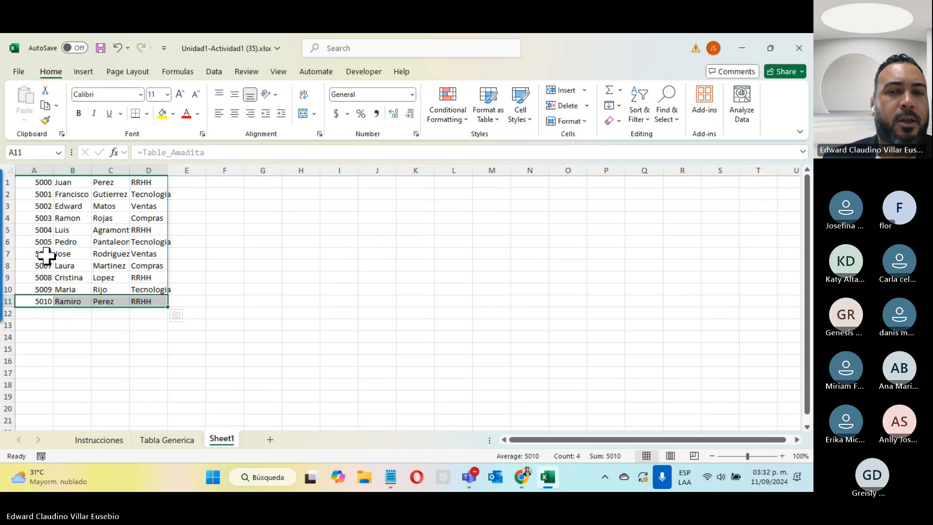
left_click(165, 440)
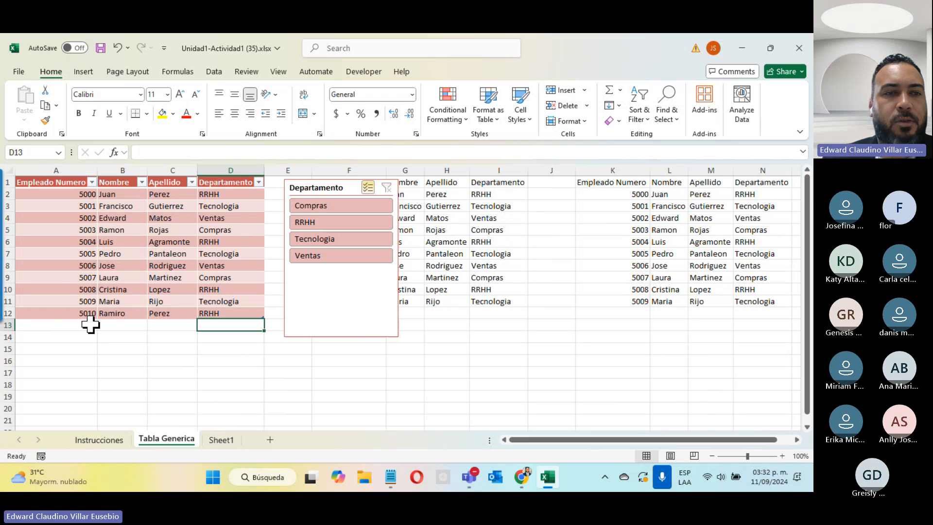
Turn on the Total row for Table_Amadita
left_click(59, 292)
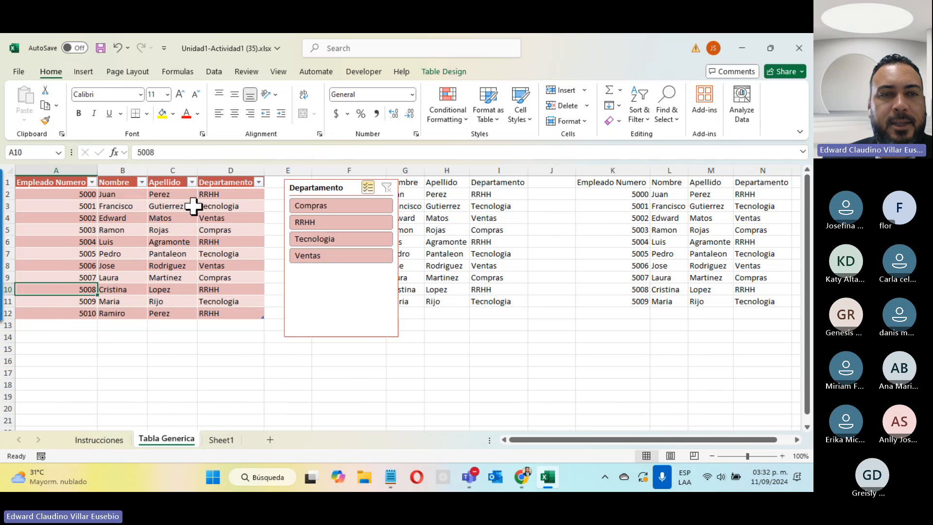
left_click(444, 72)
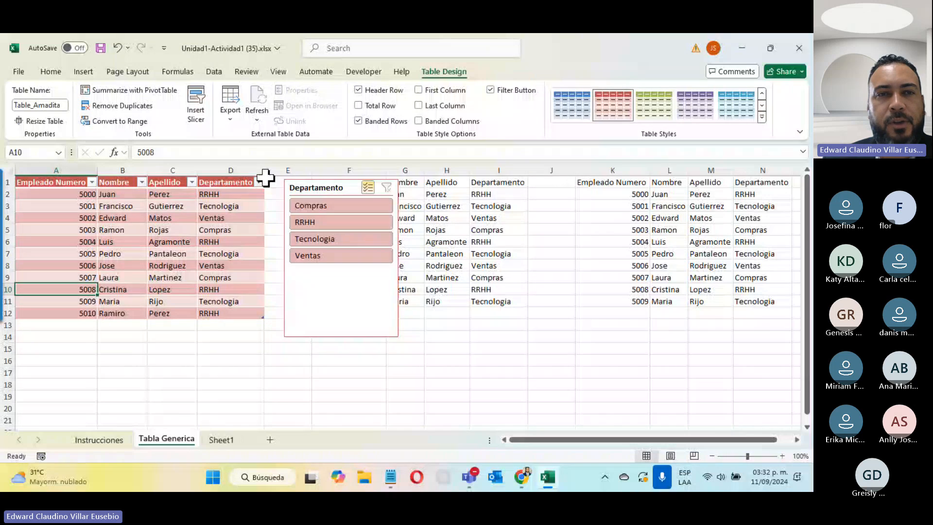
left_click(358, 107)
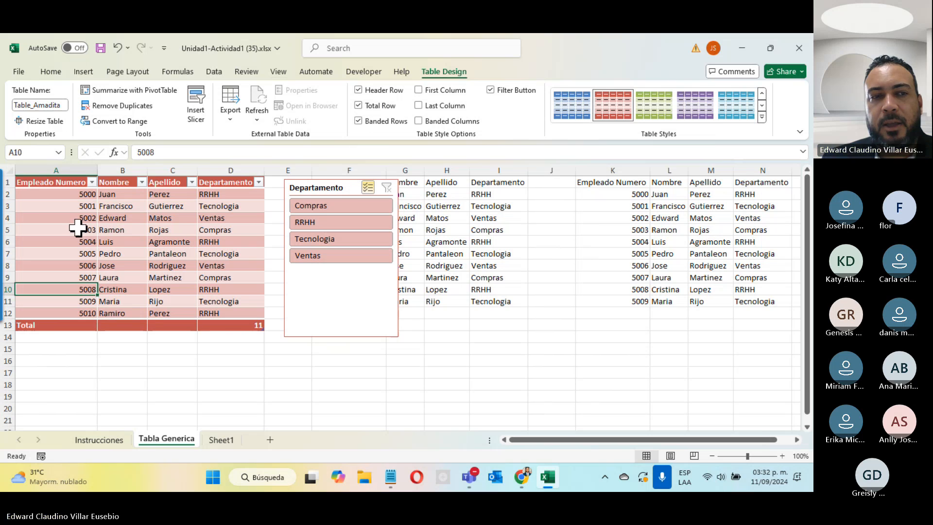
Set the Departamento total in D13 to Count, showing 11
left_click(131, 326)
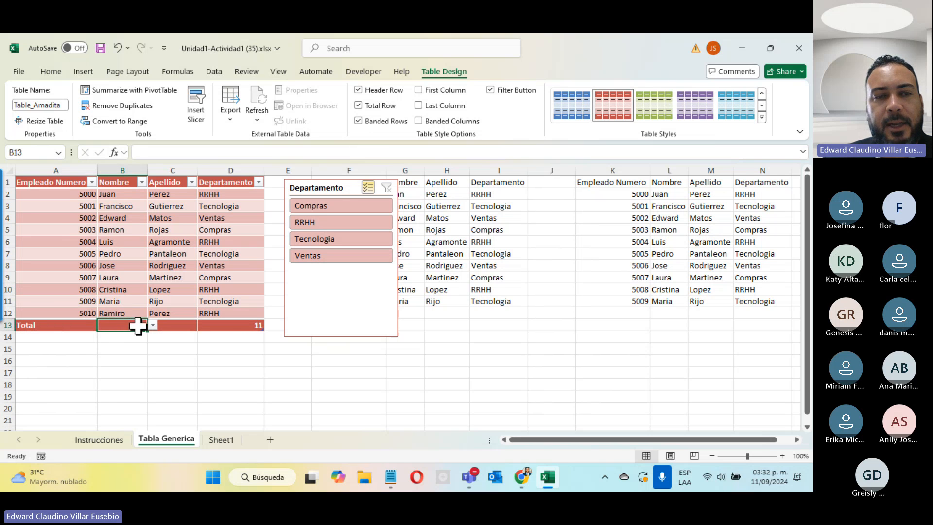
left_click(153, 326)
left_click(175, 327)
left_click(175, 325)
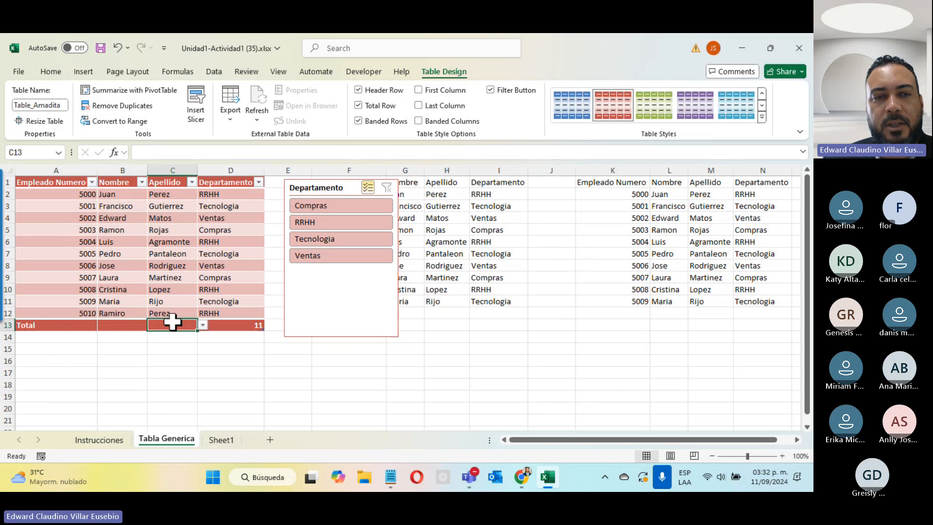
left_click(202, 326)
left_click(217, 332)
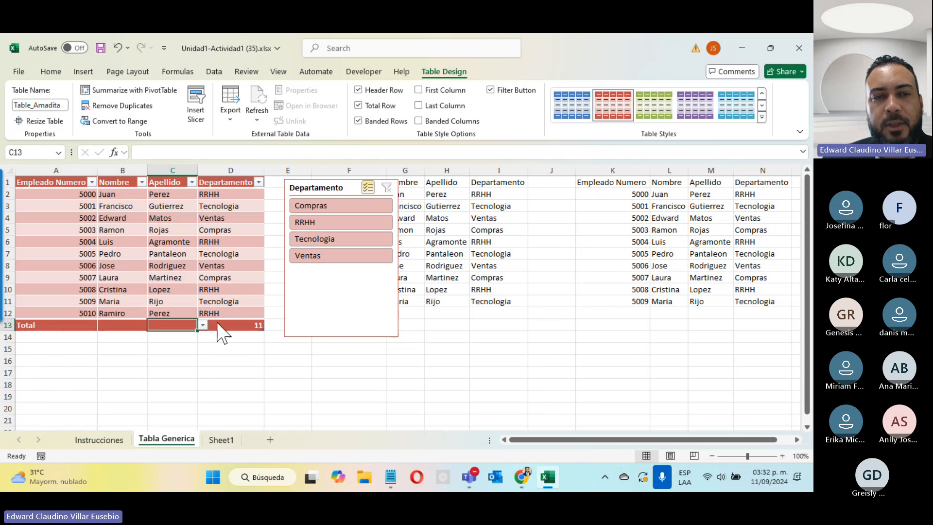
left_click(238, 325)
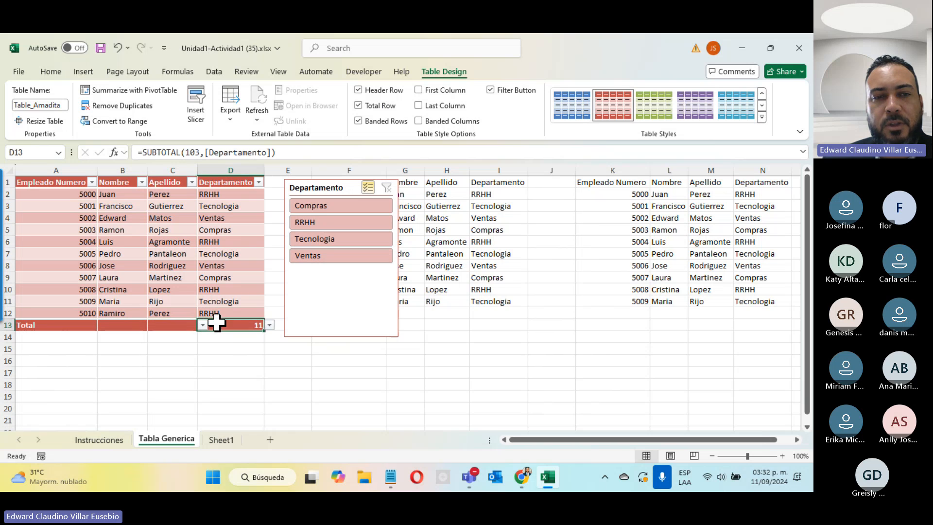
left_click(270, 325)
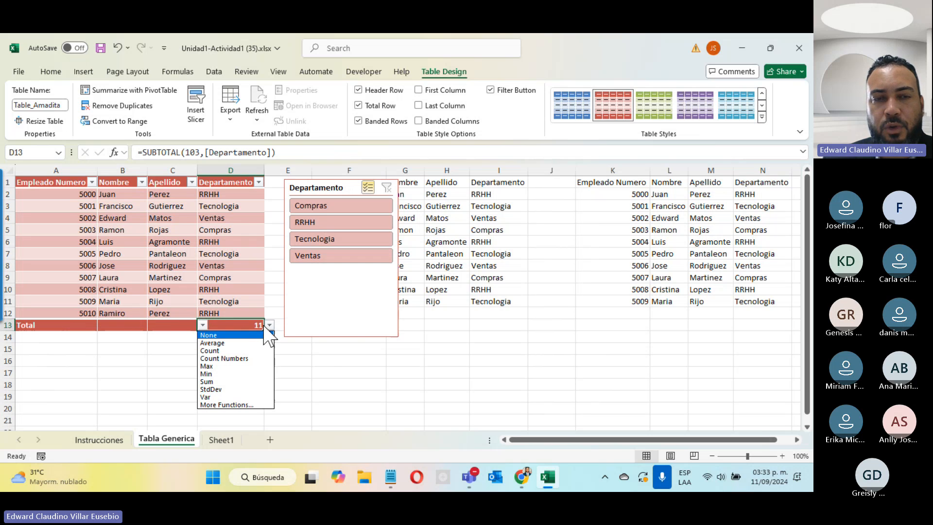
left_click(325, 363)
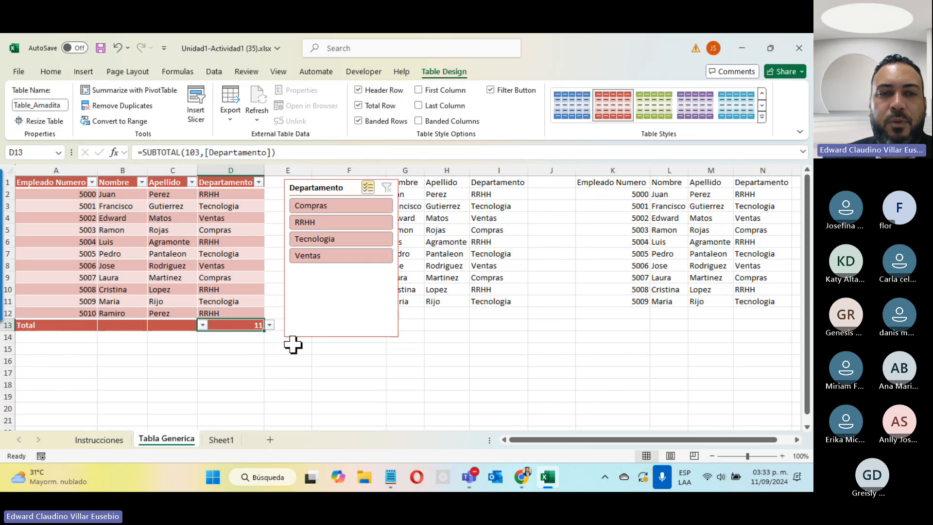
left_click(270, 325)
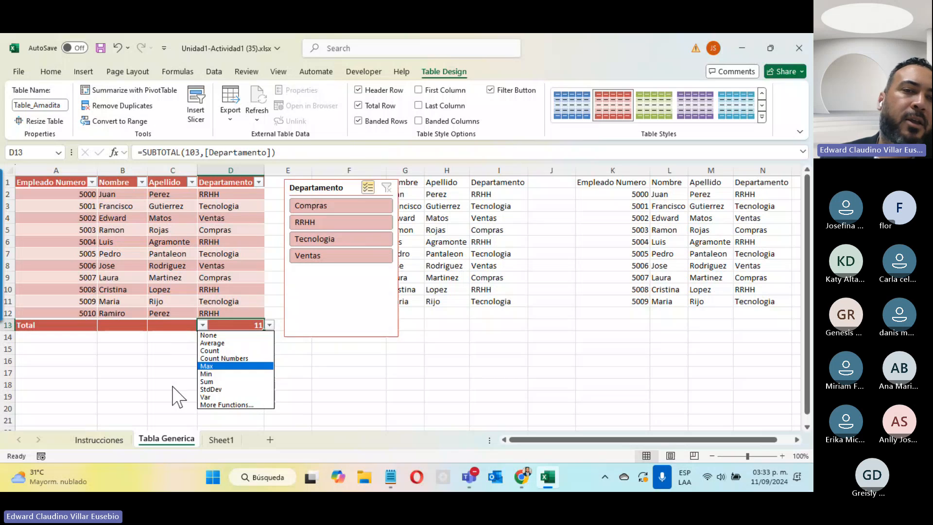
left_click(153, 392)
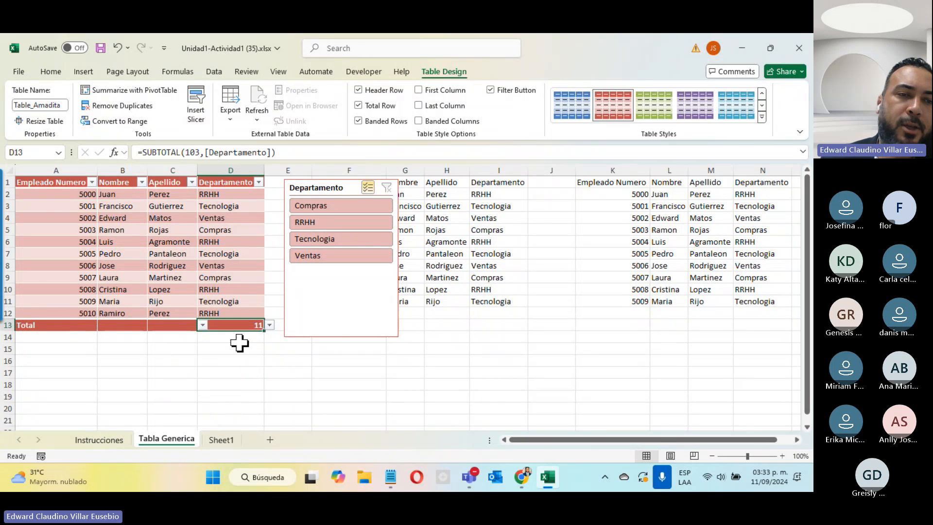
Enter employee 5011 with first name, surname and department Compras in A14:D14, below the Total row
left_click(69, 337)
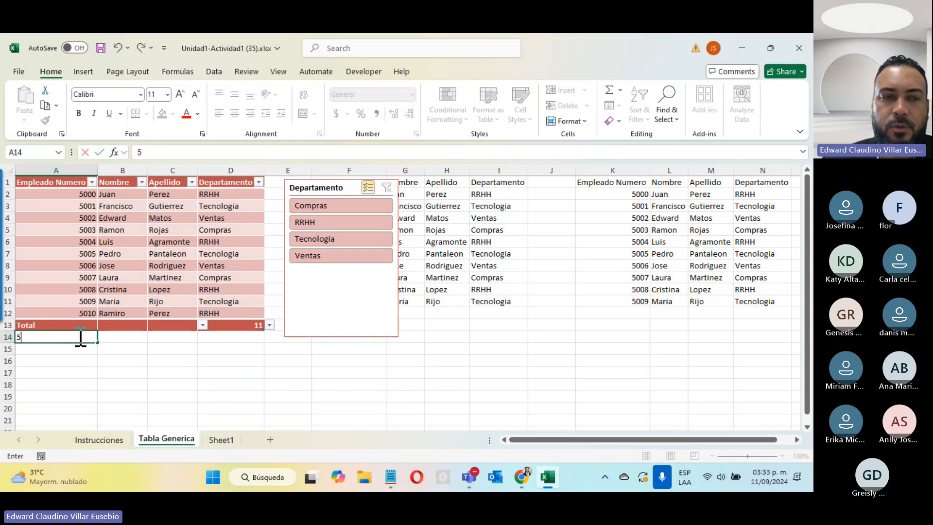
type("5011")
key("Tab")
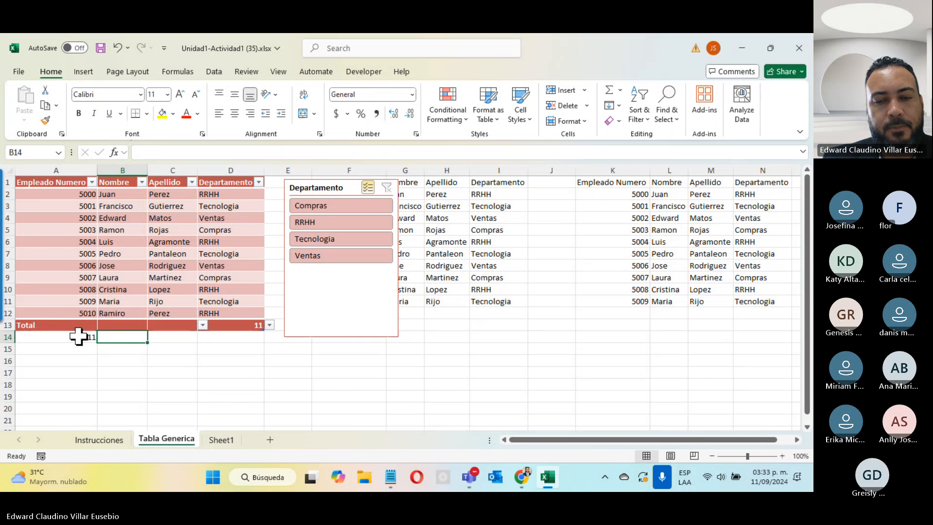
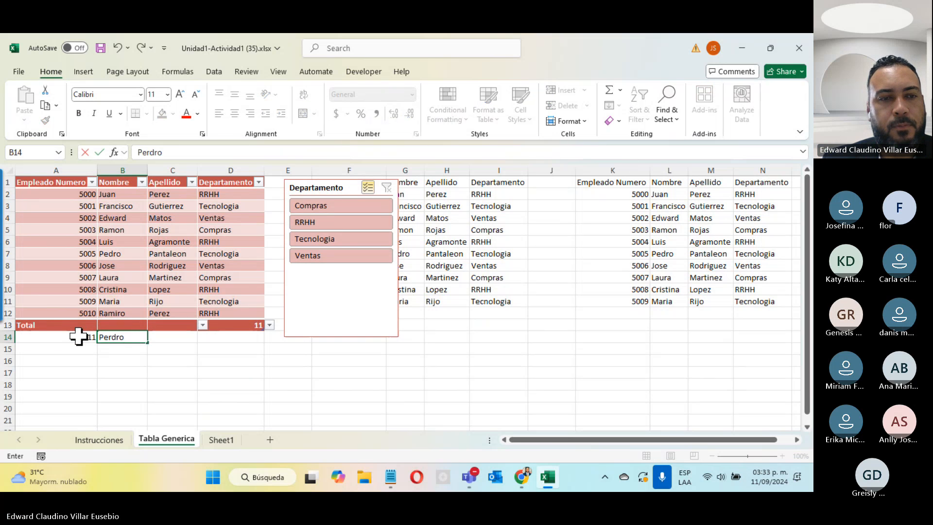
key("Tab")
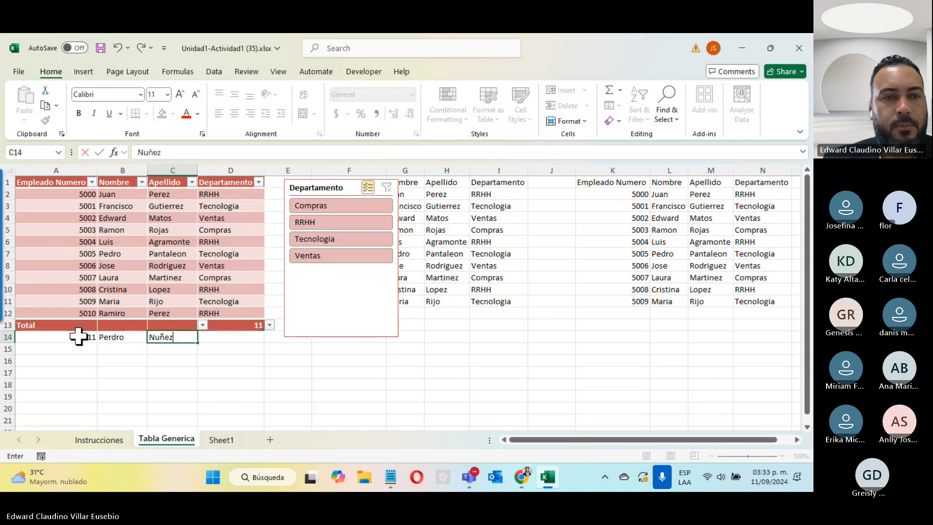
key("Tab")
type("Co")
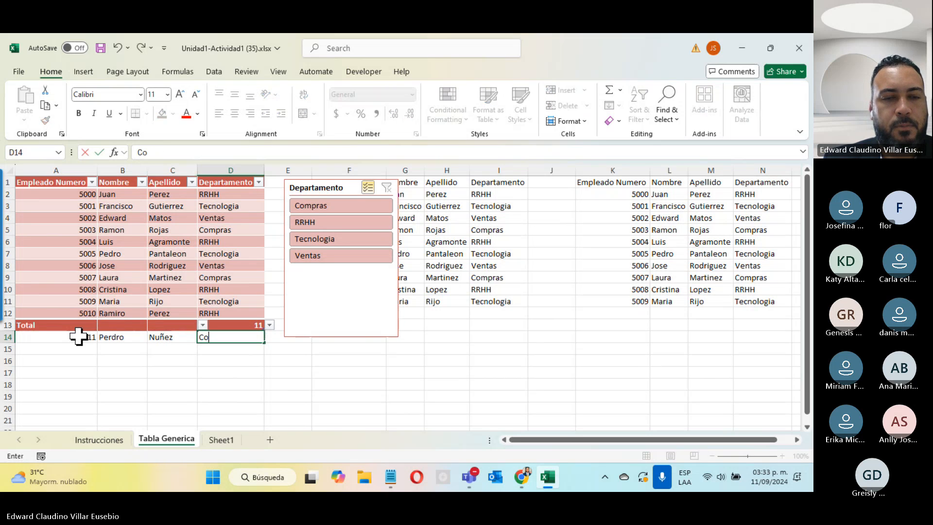
type("mpras")
key("Return")
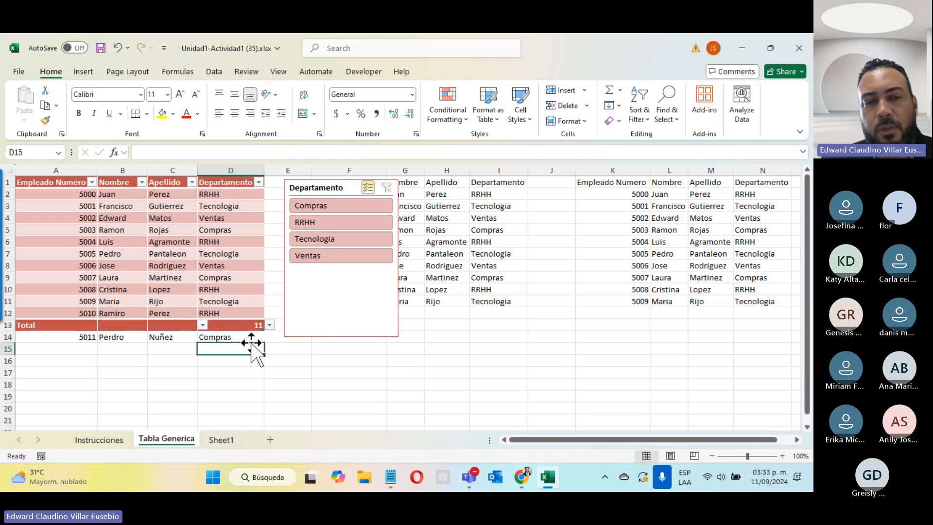
left_click(345, 364)
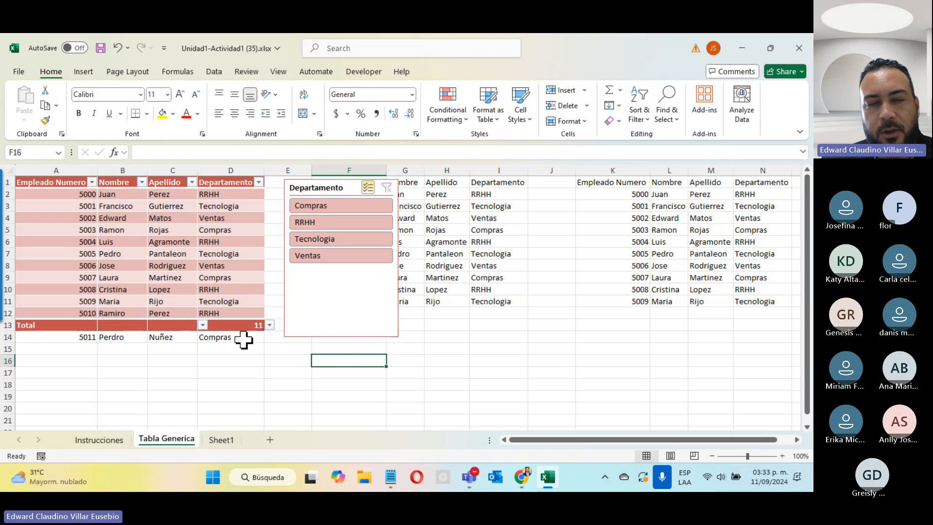
left_click(229, 440)
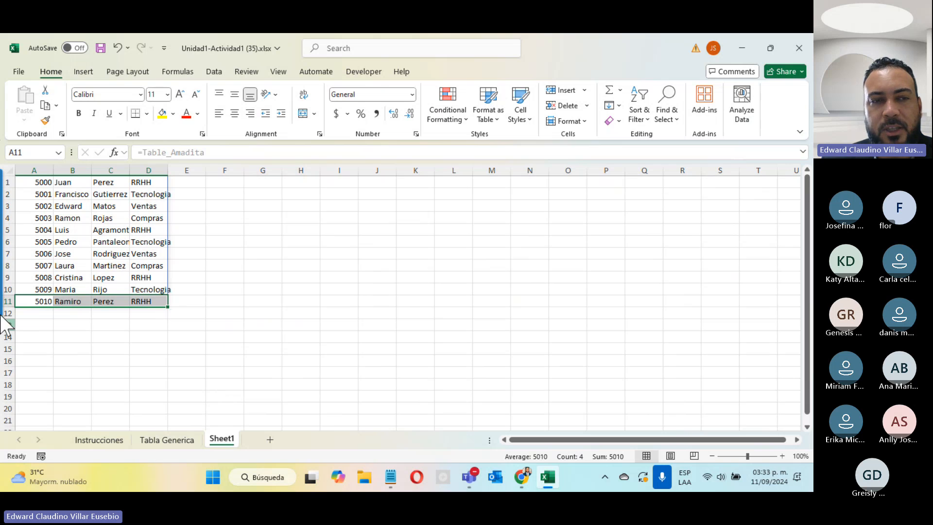
Select the new record A14:D14 on Tabla Generica, then bring the Teams meeting window forward
left_click(164, 440)
left_click_drag(73, 336, 223, 340)
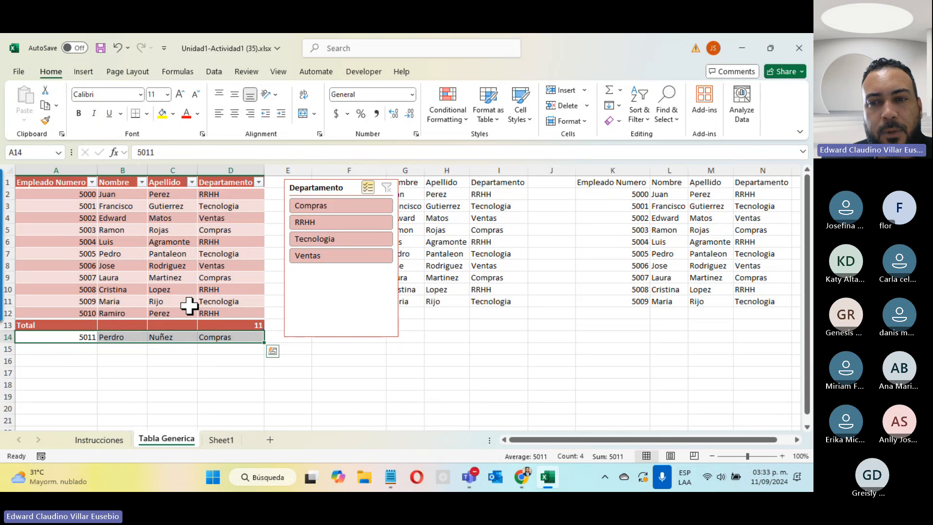
left_click(783, 310)
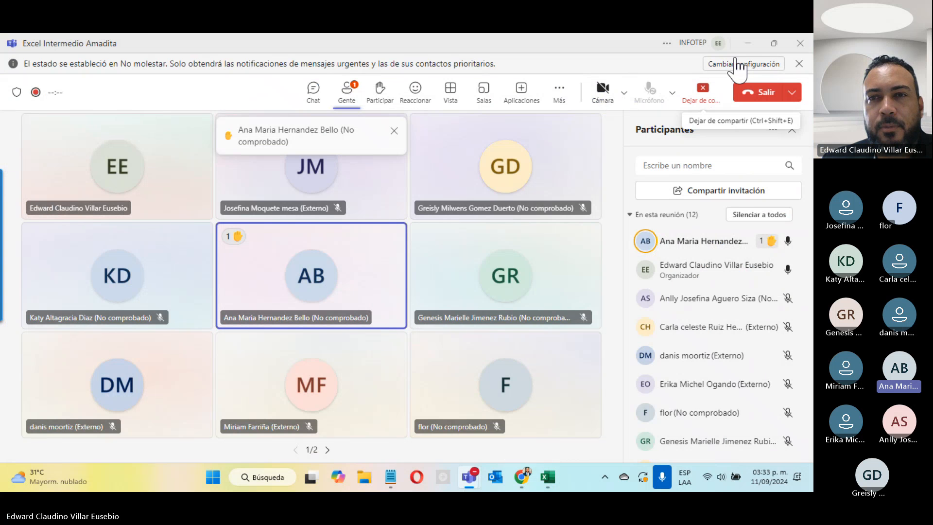
Minimize the Teams meeting window to get back to Excel's Tabla Generica sheet
left_click(750, 43)
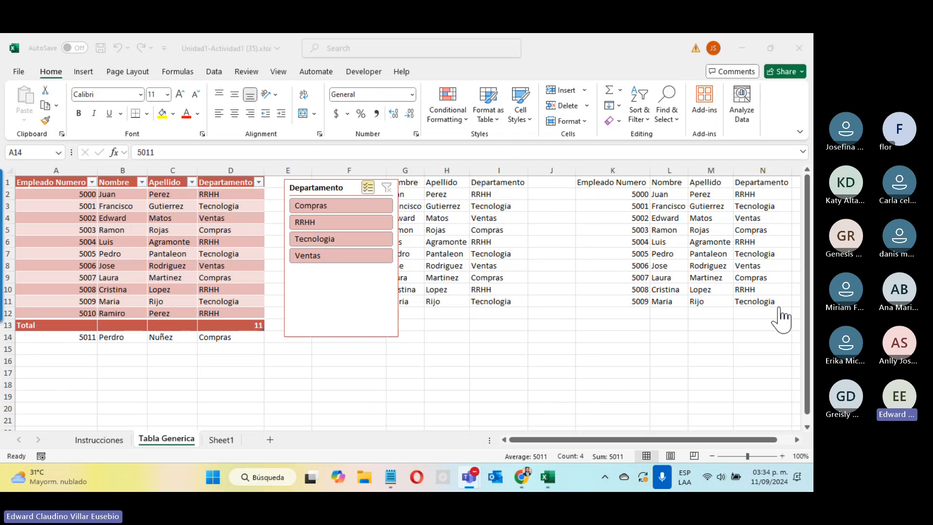
key("alt+Tab")
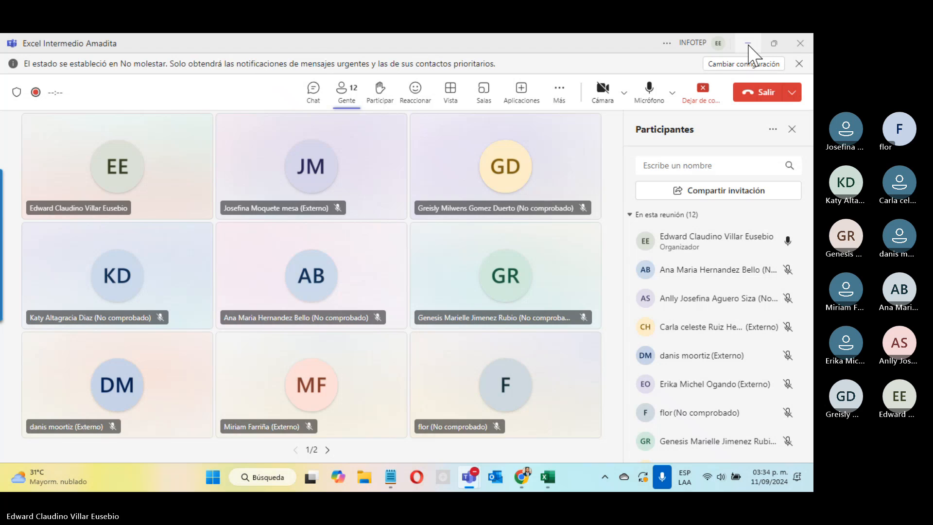
left_click(748, 44)
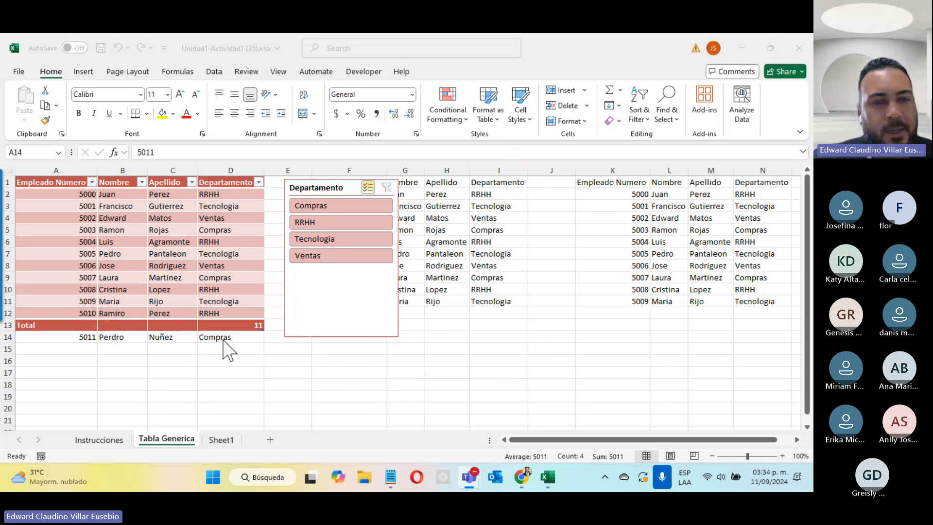
Drag the table's resize handle to row 14 so record 5011 joins Table_Amadita and the total counts 12
scroll(225, 349, "up", 3)
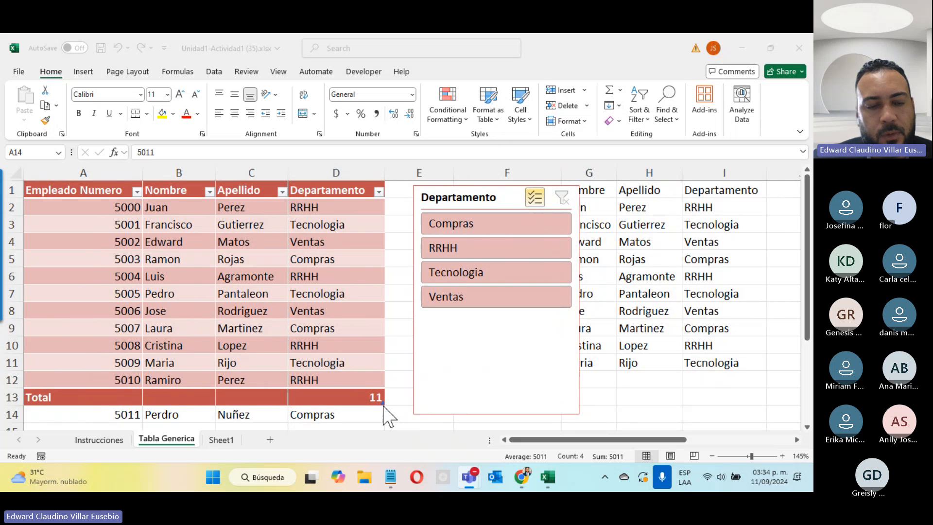
scroll(384, 416, "down", 2)
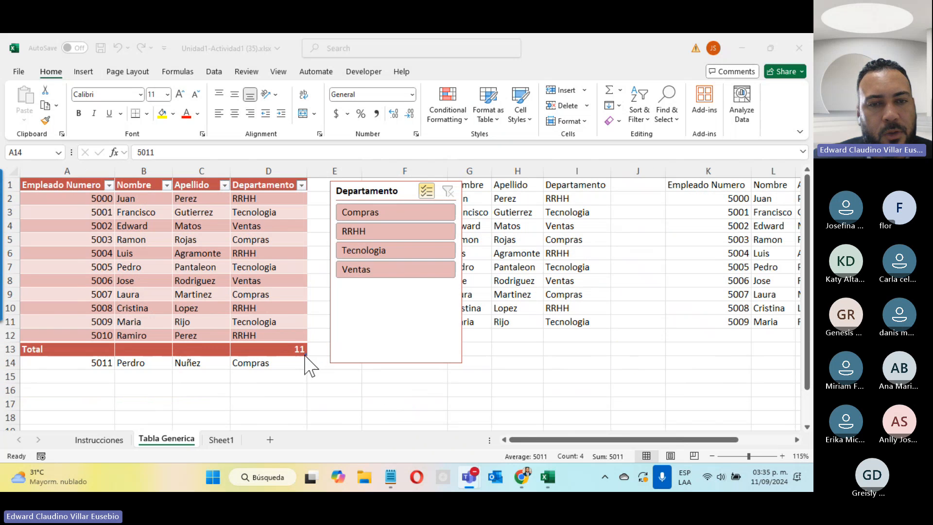
left_click(305, 361)
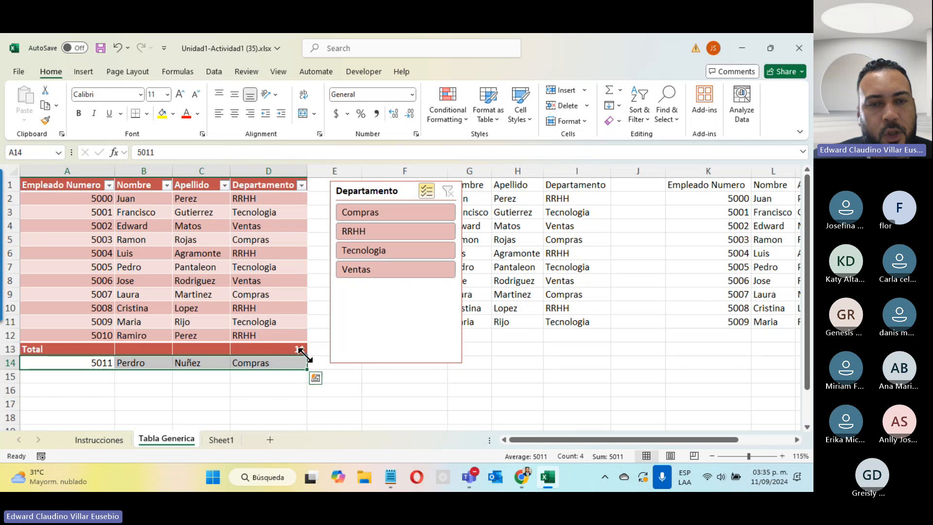
left_click_drag(305, 360, 302, 381)
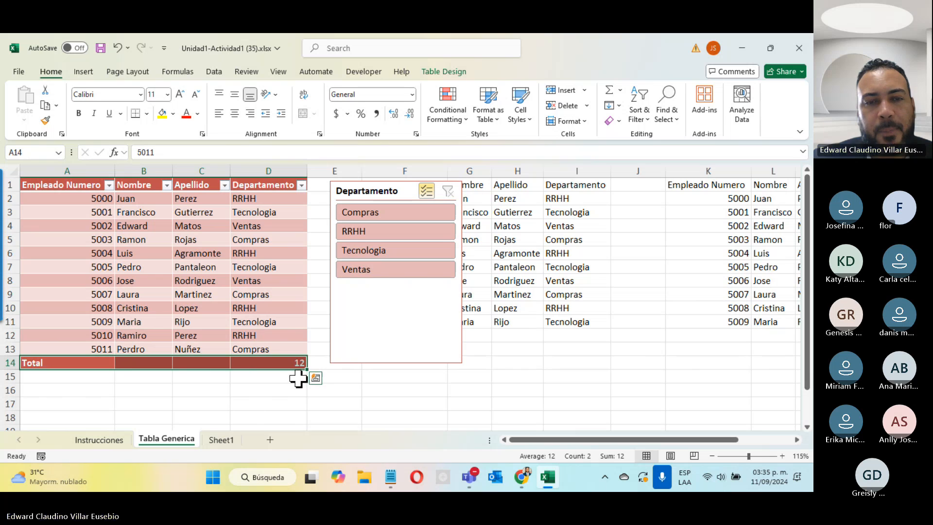
left_click(264, 364)
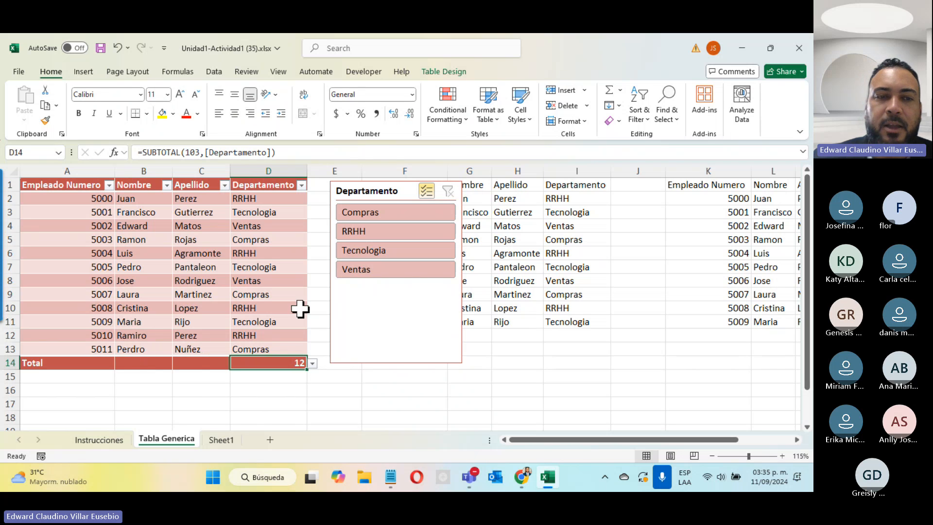
left_click(96, 353)
left_click_drag(95, 353, 262, 352)
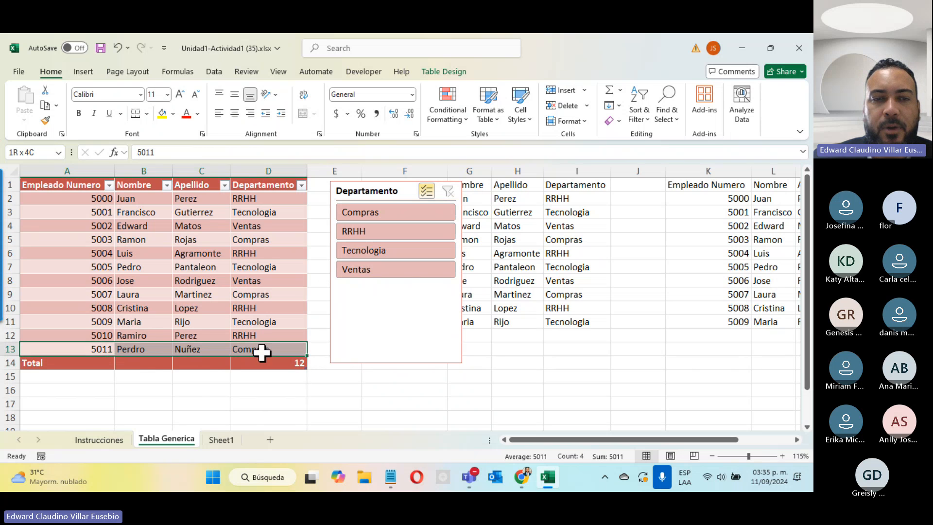
left_click(221, 440)
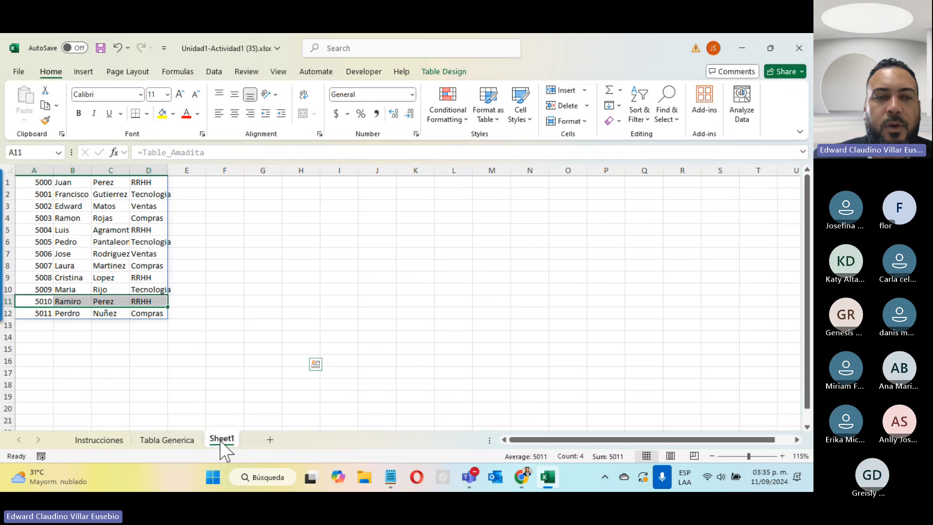
left_click_drag(37, 314, 148, 319)
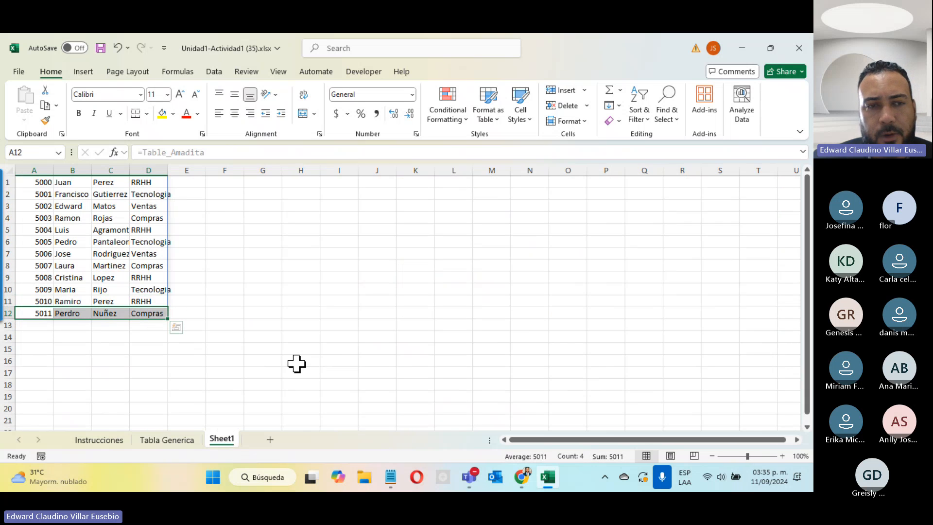
left_click(167, 439)
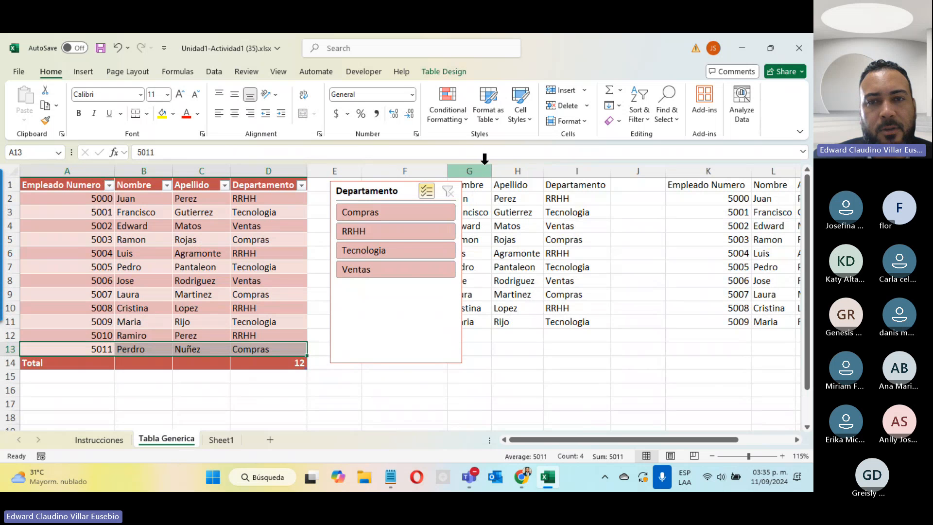
left_click(99, 440)
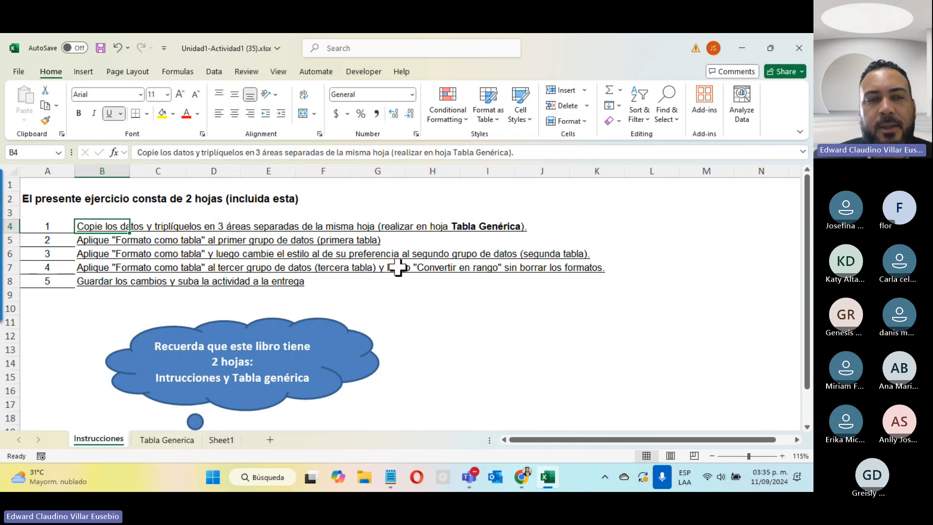
left_click(166, 440)
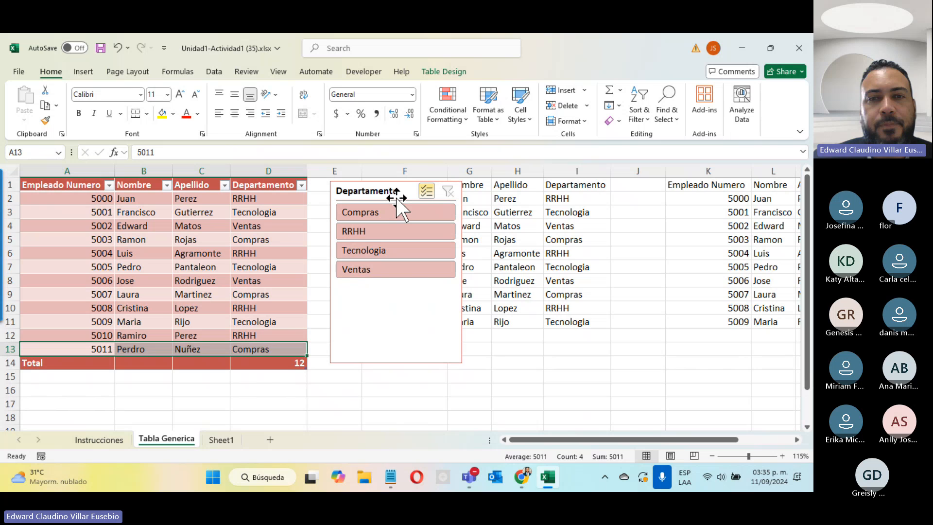
Format the middle data F1:I11 as a table with a purple Medium style
left_click_drag(396, 199, 183, 252)
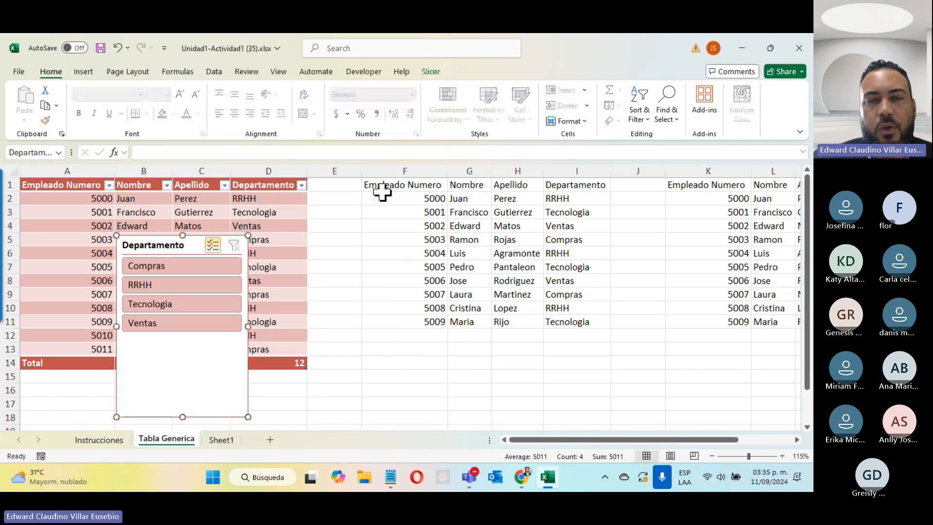
left_click(382, 191)
key("ctrl+a")
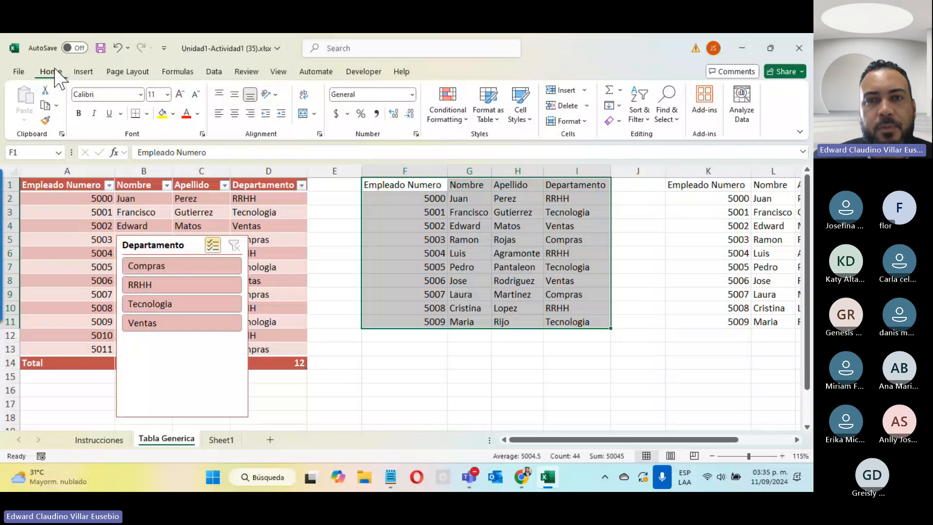
left_click(489, 105)
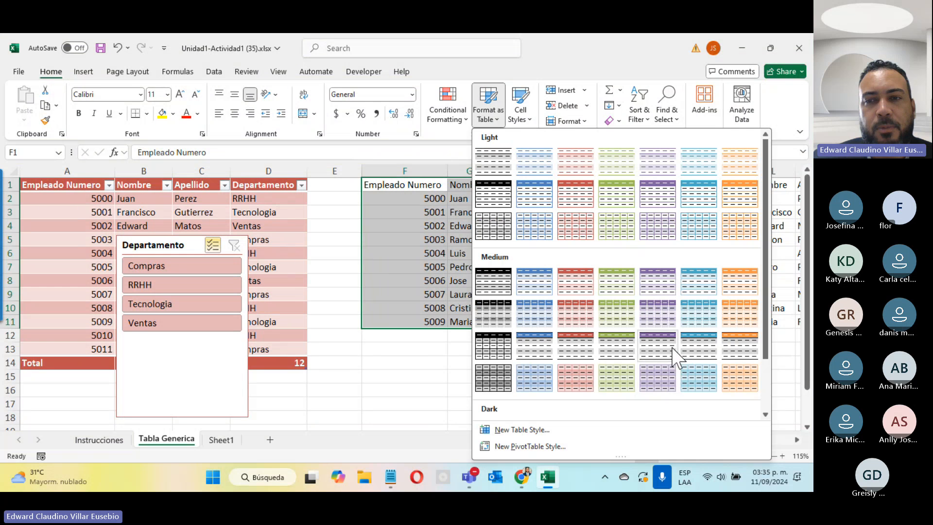
left_click(666, 341)
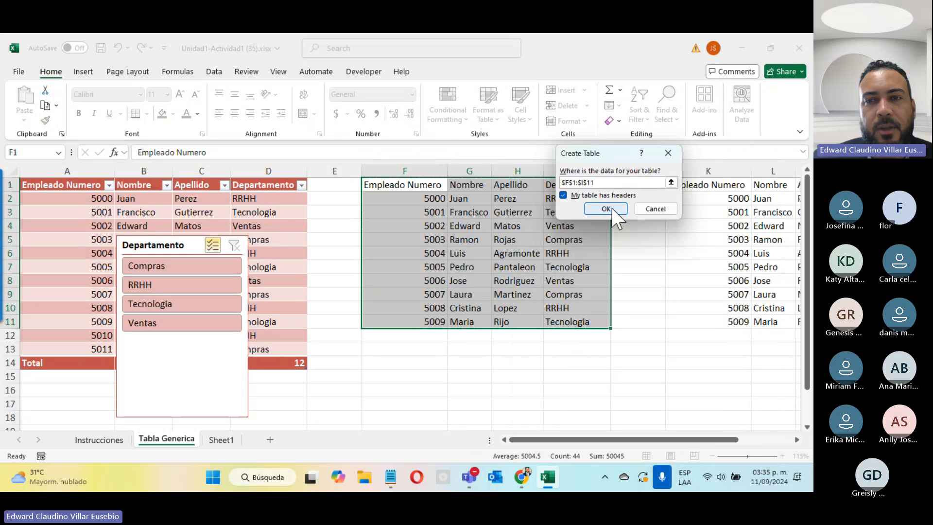
left_click(608, 208)
left_click(480, 377)
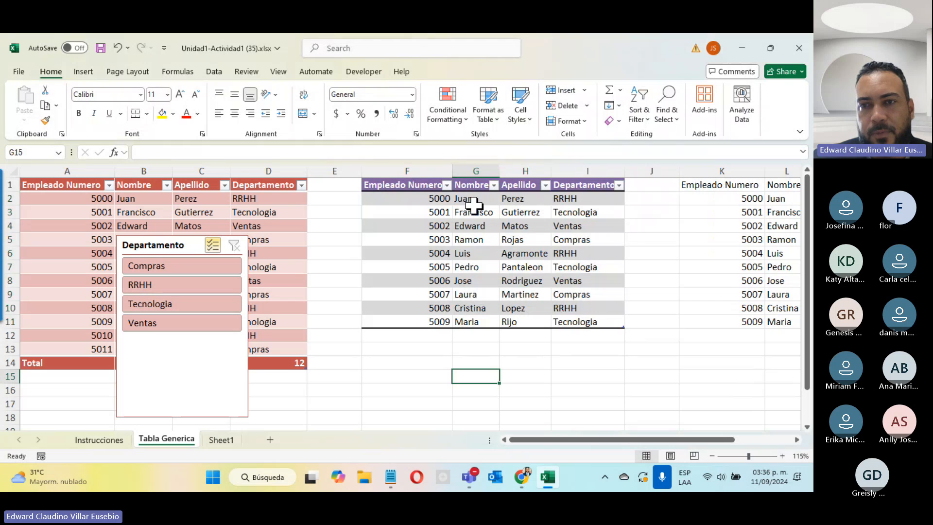
Format the right data K1:N11 as a table with a red style
scroll(590, 268, "right", 3)
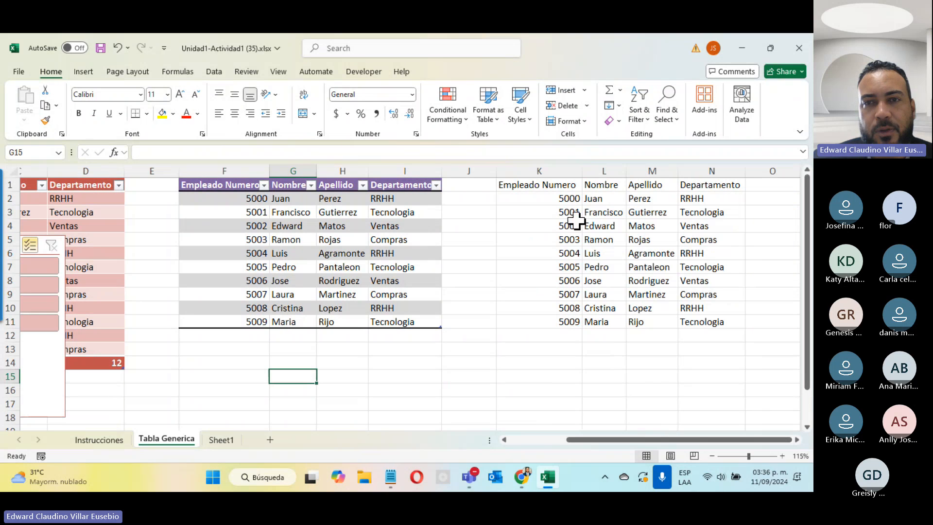
left_click_drag(552, 183, 710, 322)
left_click(489, 105)
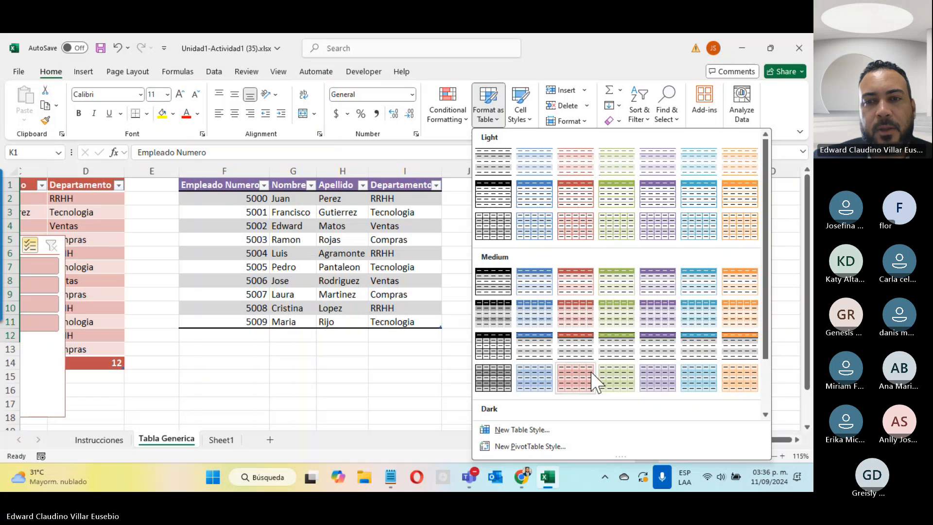
left_click(644, 372)
left_click(301, 211)
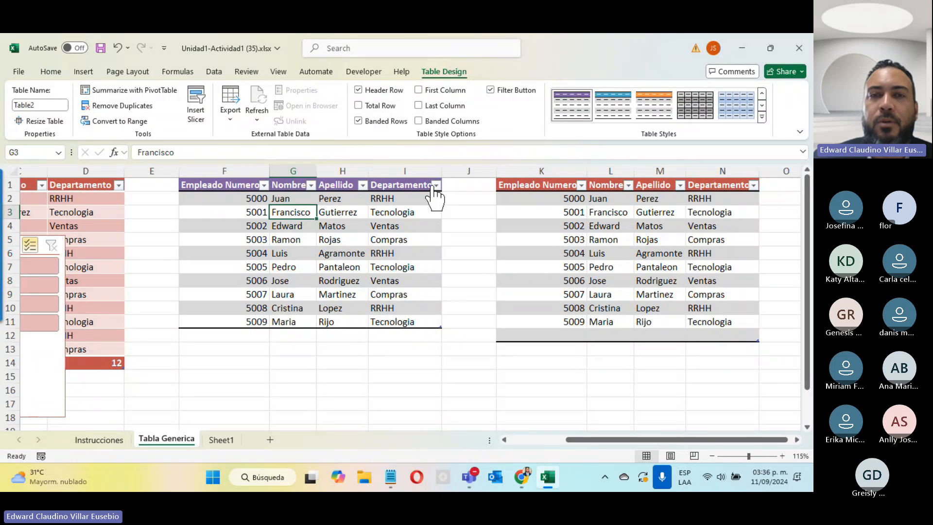
Convert the purple table in F1:I11 back to a normal range, confirming with Yes
left_click(437, 186)
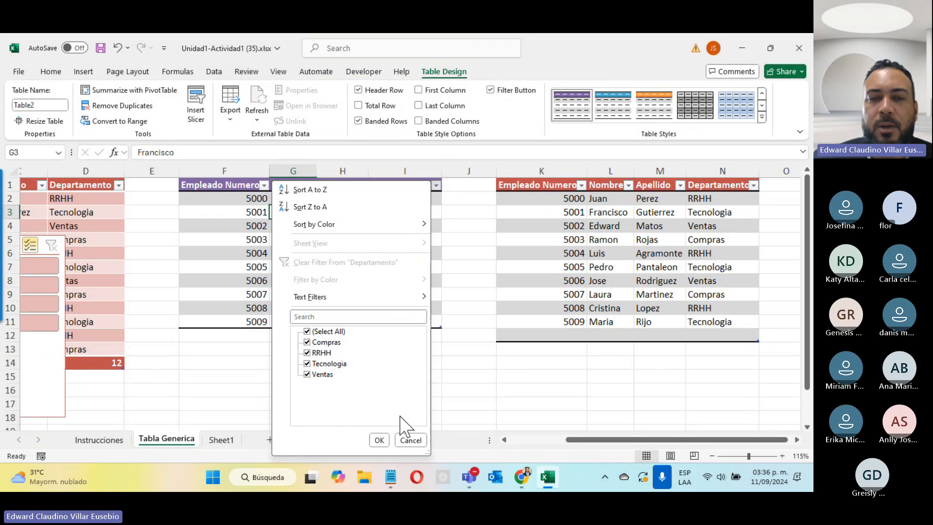
left_click(411, 440)
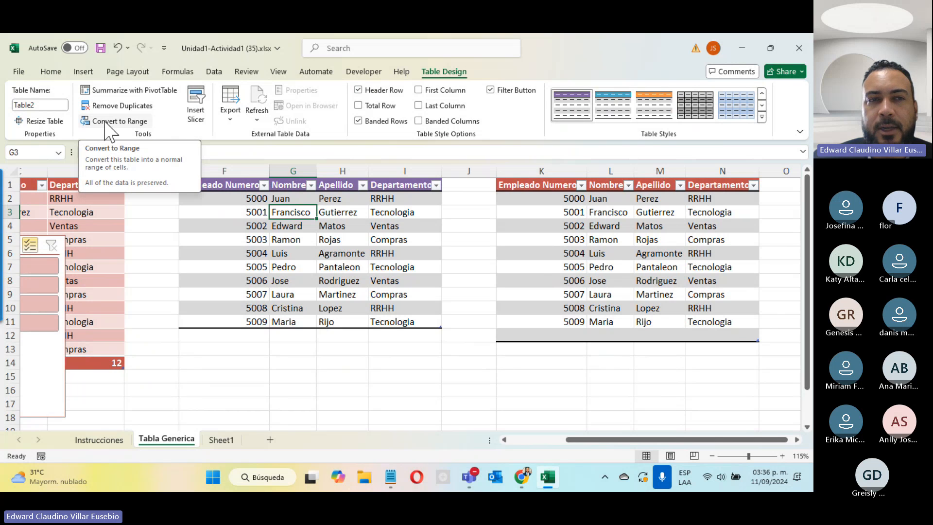
left_click(132, 122)
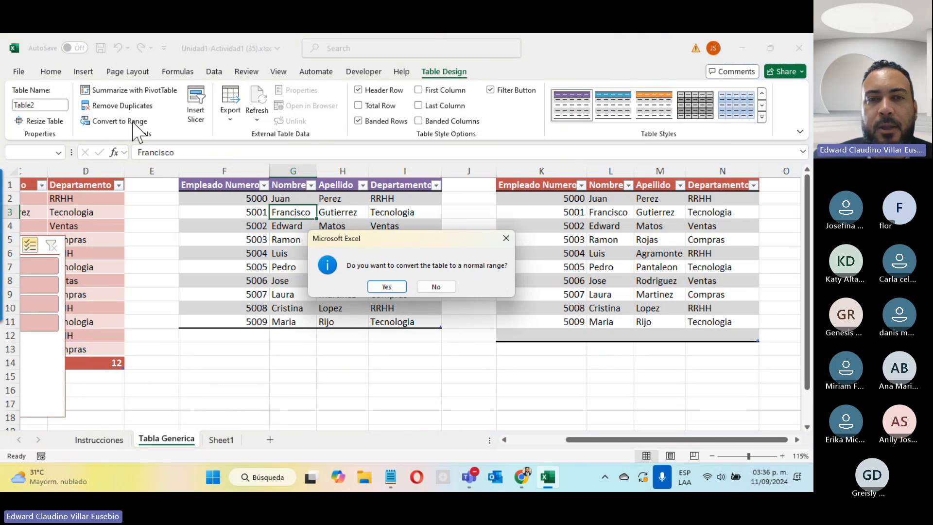
left_click(386, 287)
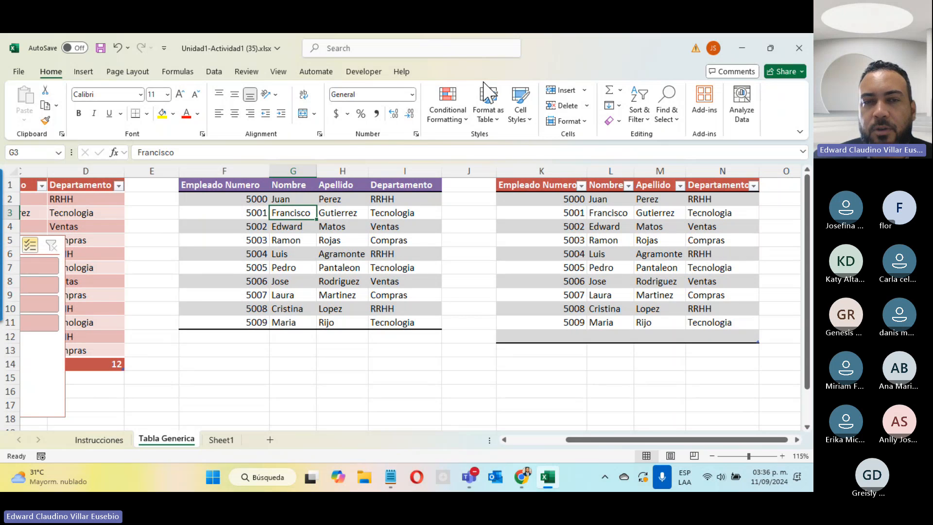
Select the middle range F1:I11 and the right table K1:N11 and review their Table Design options
left_click(327, 242)
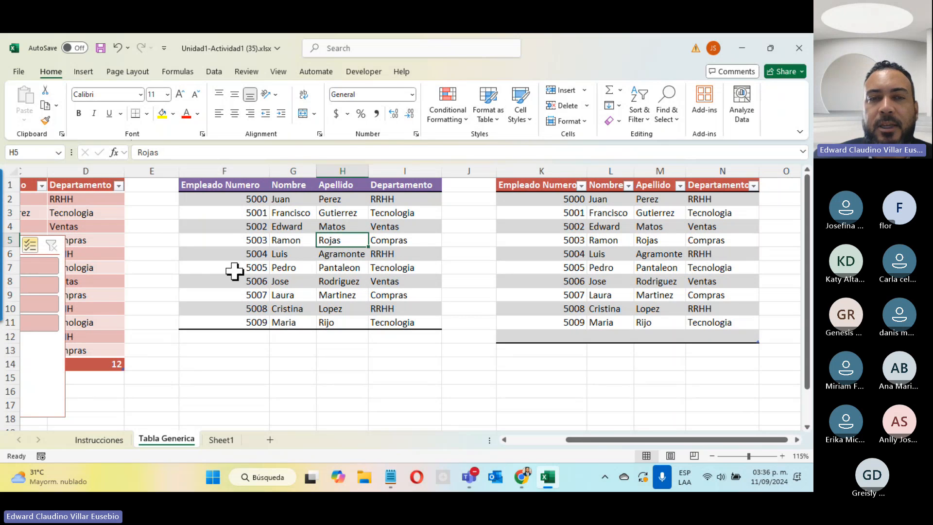
left_click(250, 267)
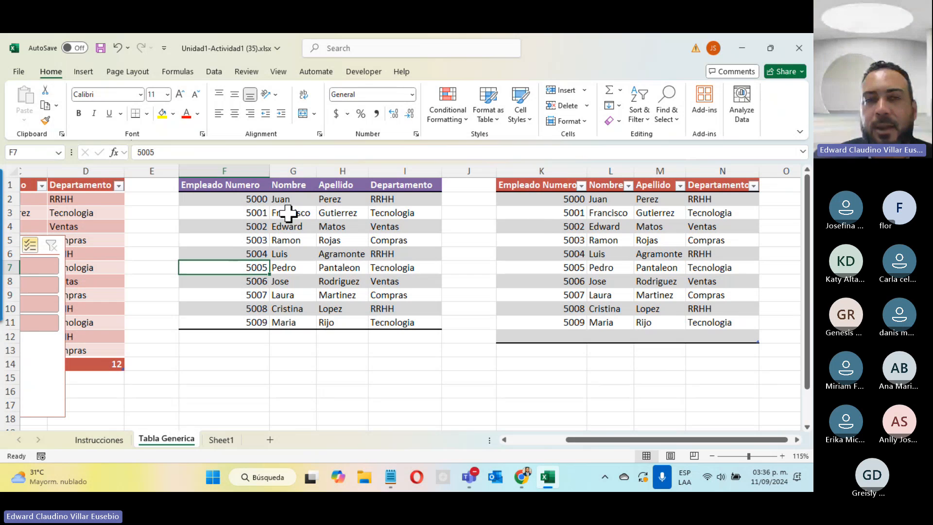
left_click(548, 212)
left_click(443, 72)
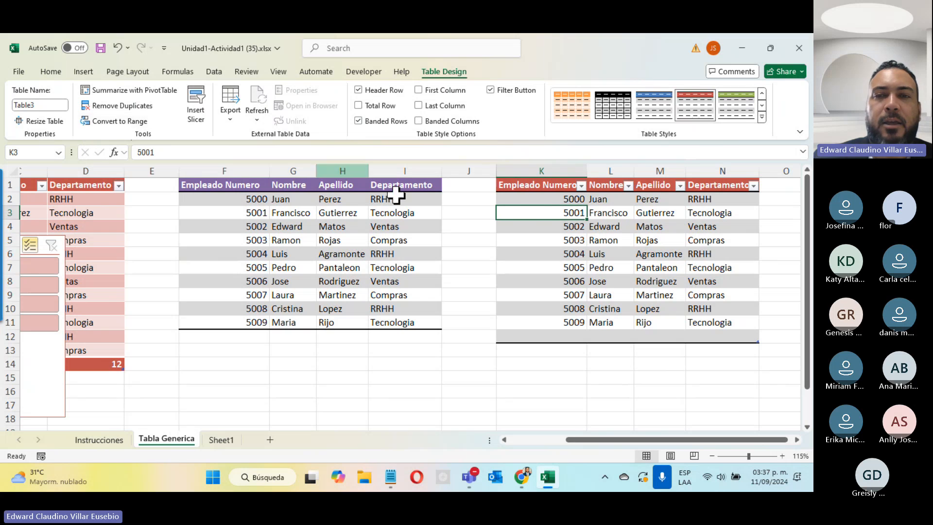
left_click(338, 225)
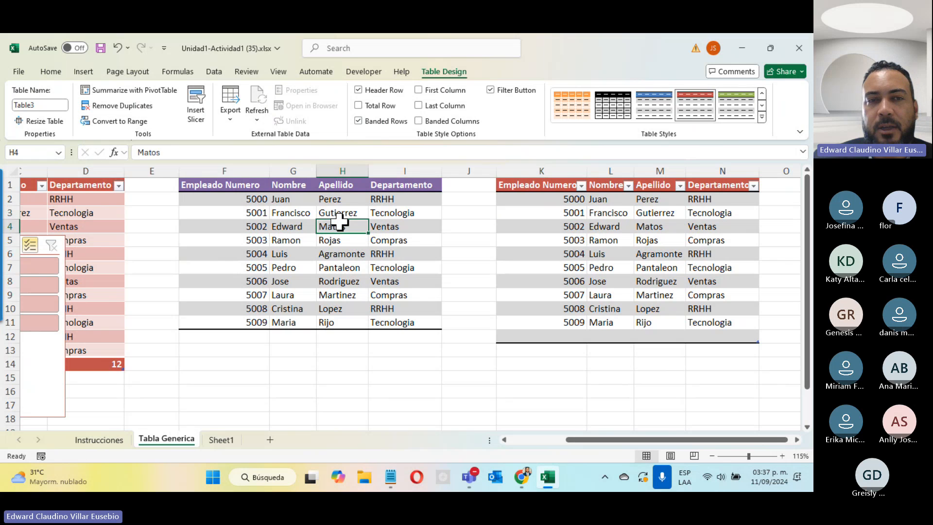
left_click_drag(206, 183, 408, 323)
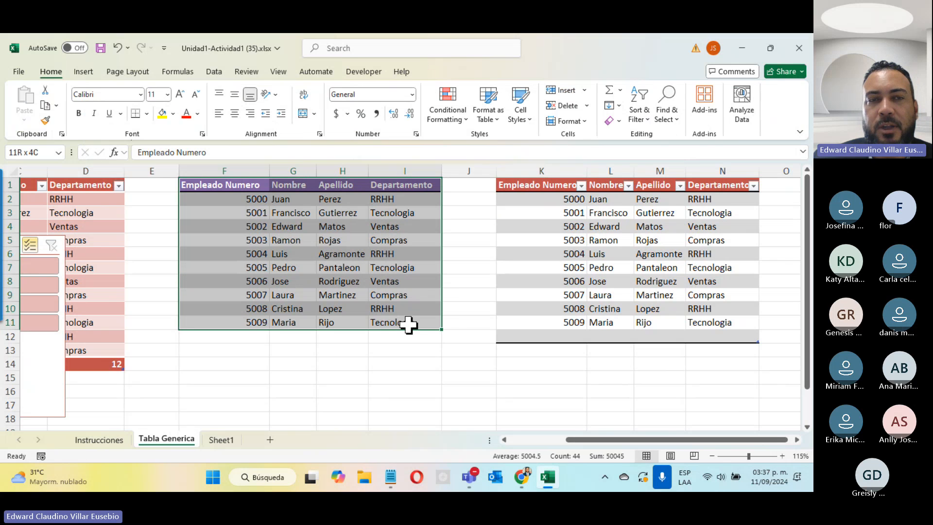
left_click(554, 198)
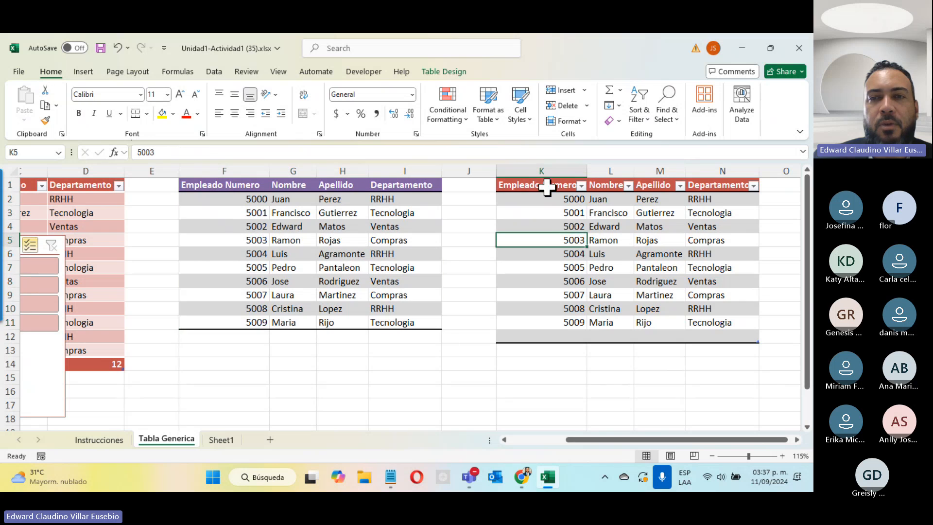
left_click_drag(548, 185, 723, 336)
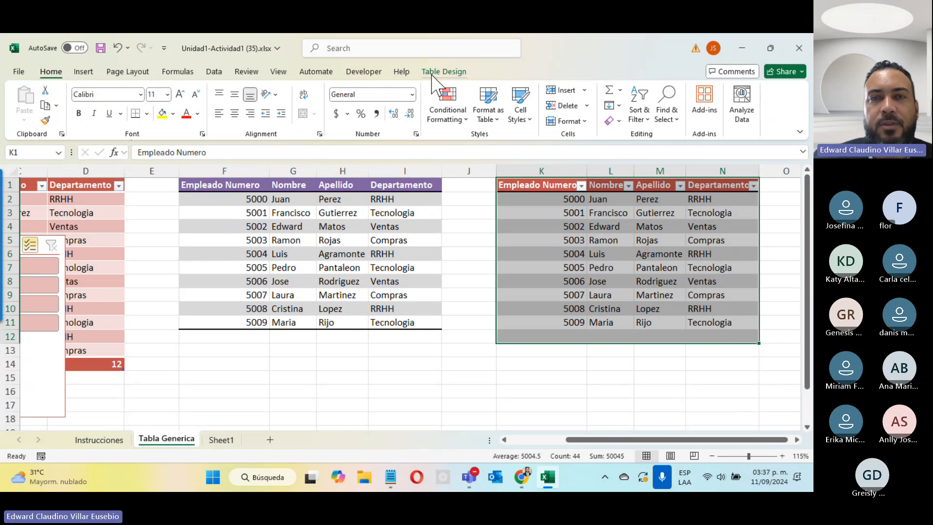
left_click(443, 71)
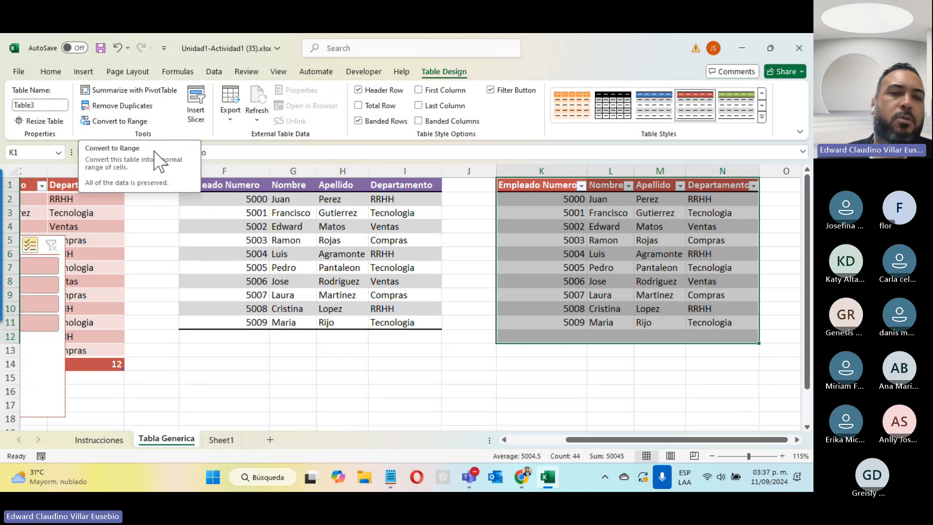
Scroll back to columns A–D and switch to the Instrucciones sheet
left_click(538, 440)
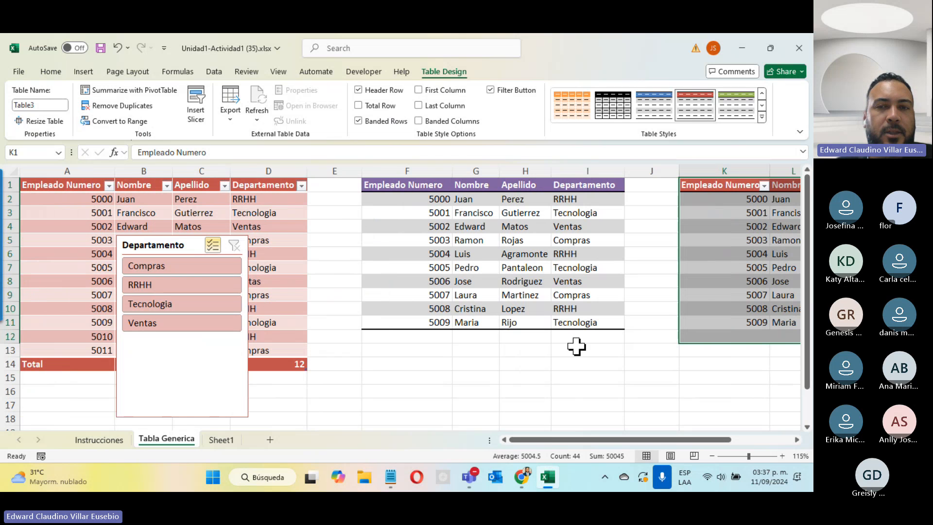
left_click_drag(526, 440, 568, 440)
left_click(498, 365)
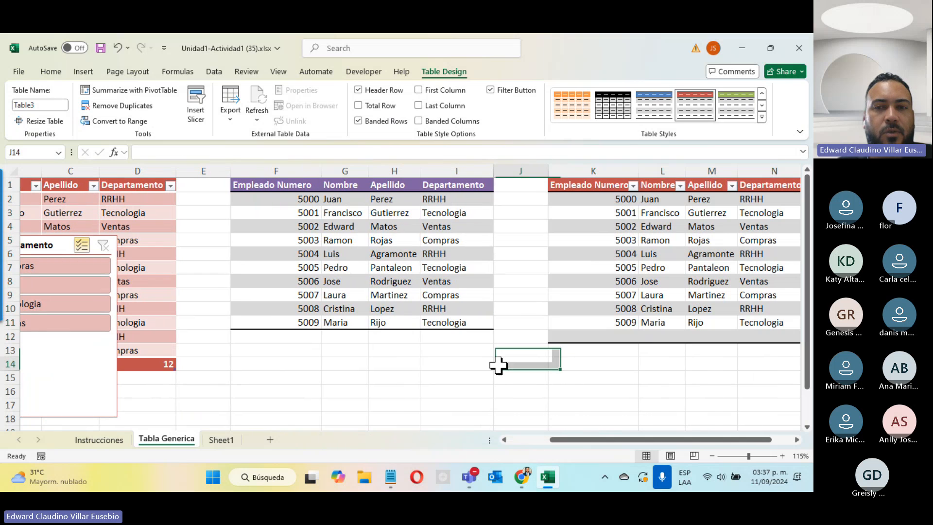
left_click(392, 323)
left_click(88, 439)
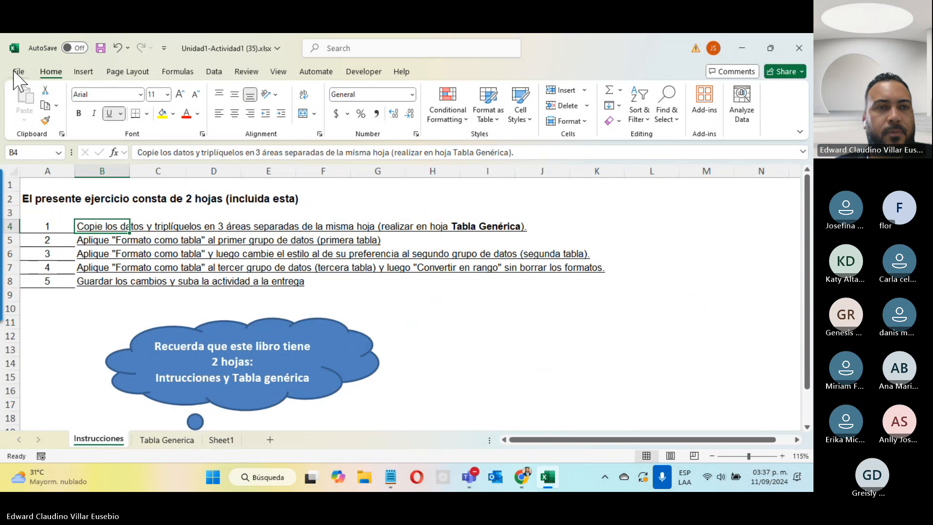
Move Spanish to the top of the Office display languages, acknowledge the restart notice, and save Unidad1-Actividad1
left_click(18, 72)
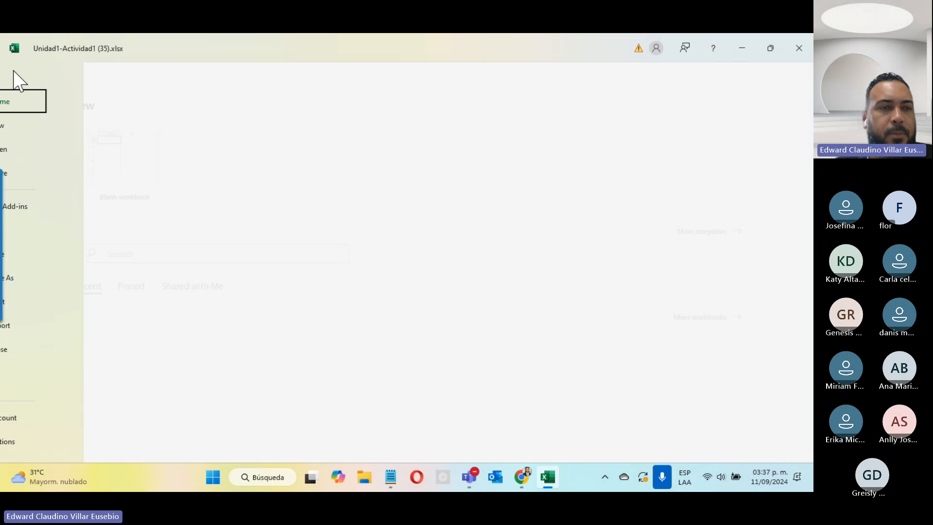
left_click(44, 448)
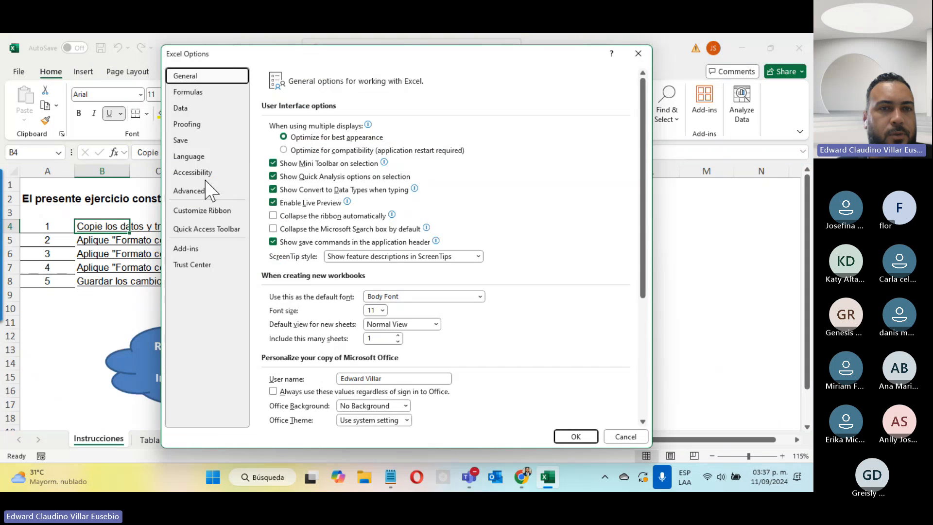
left_click(204, 156)
left_click(357, 166)
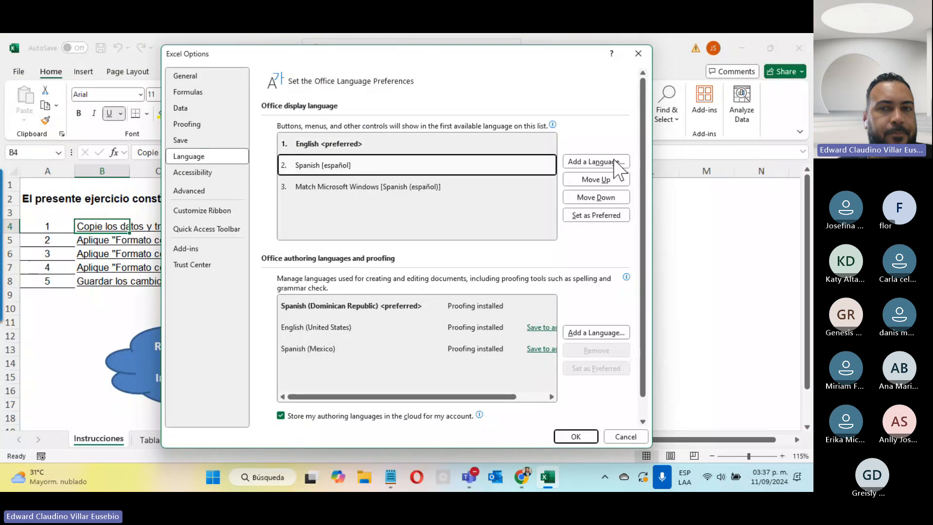
left_click(597, 179)
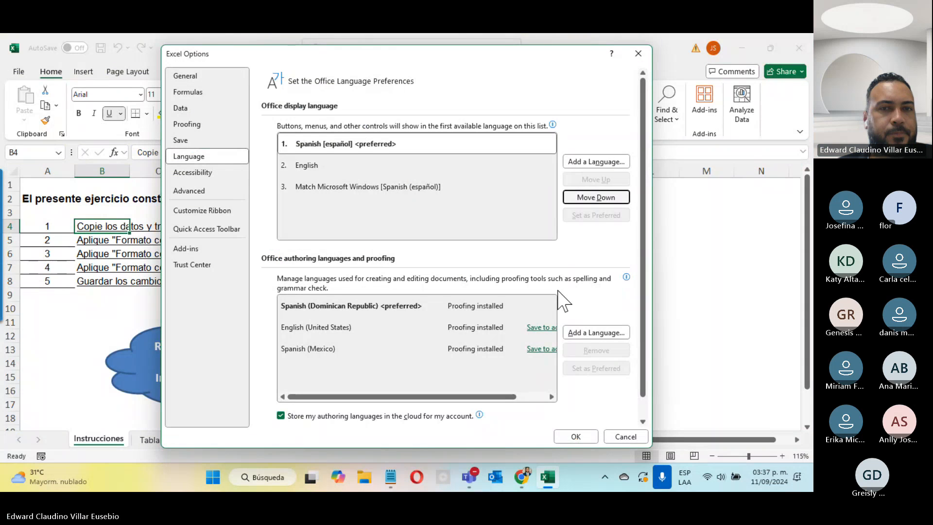
left_click(572, 437)
left_click(501, 278)
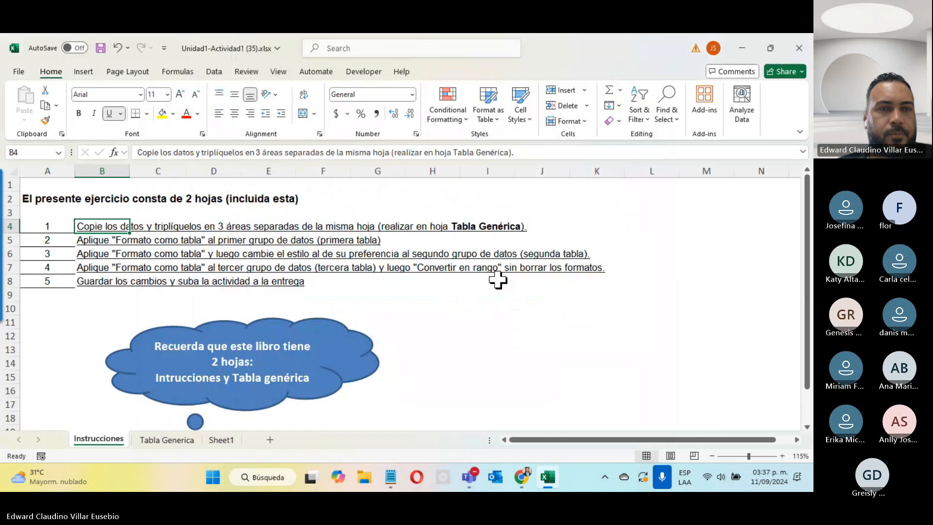
left_click(102, 48)
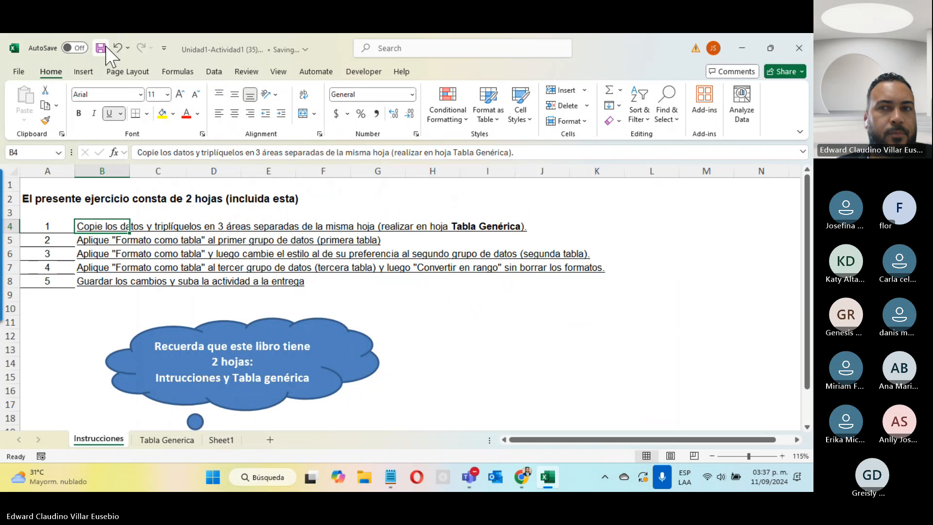
Close Excel and open Unidad2-Actividad1 (34).xlsx from Chrome's recent downloads
left_click(797, 44)
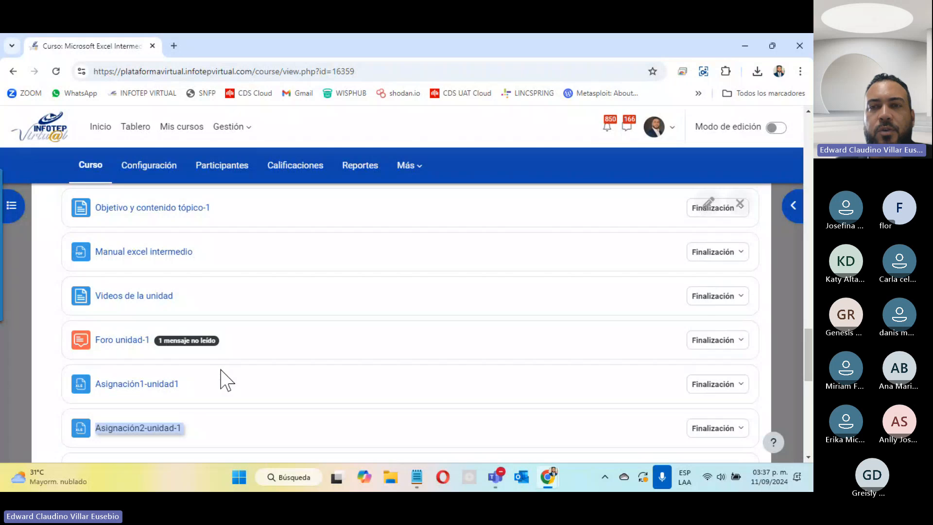
left_click(757, 71)
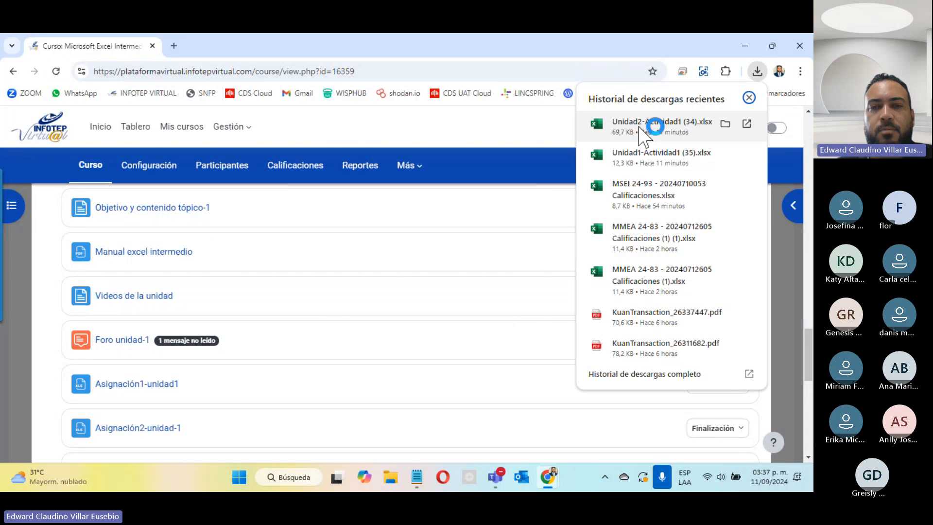
left_click(639, 127)
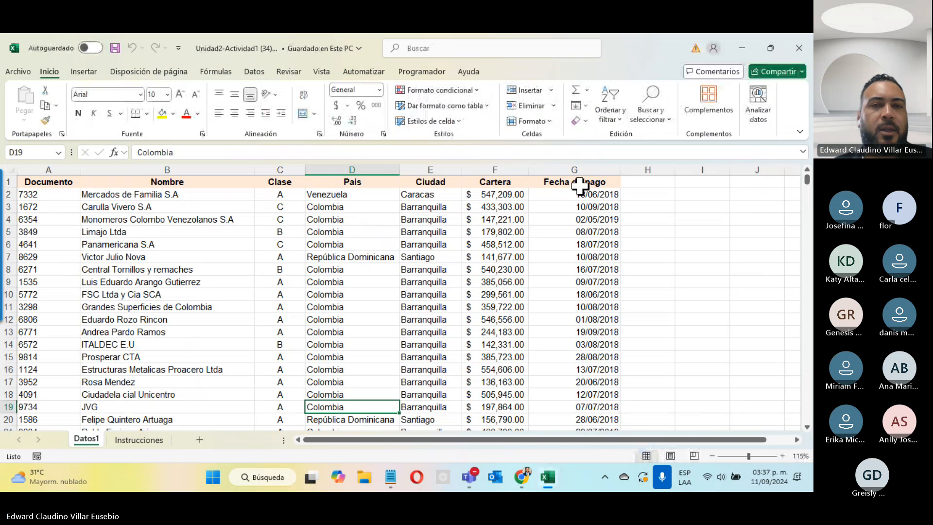
Show the Instrucciones sheet's task list, briefly checking the Formato condicional menu
left_click(138, 441)
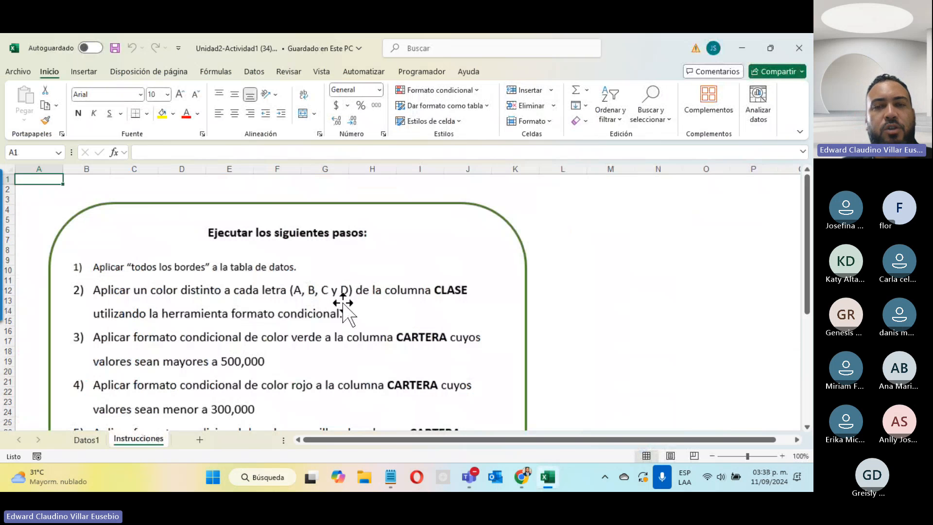
left_click(752, 307)
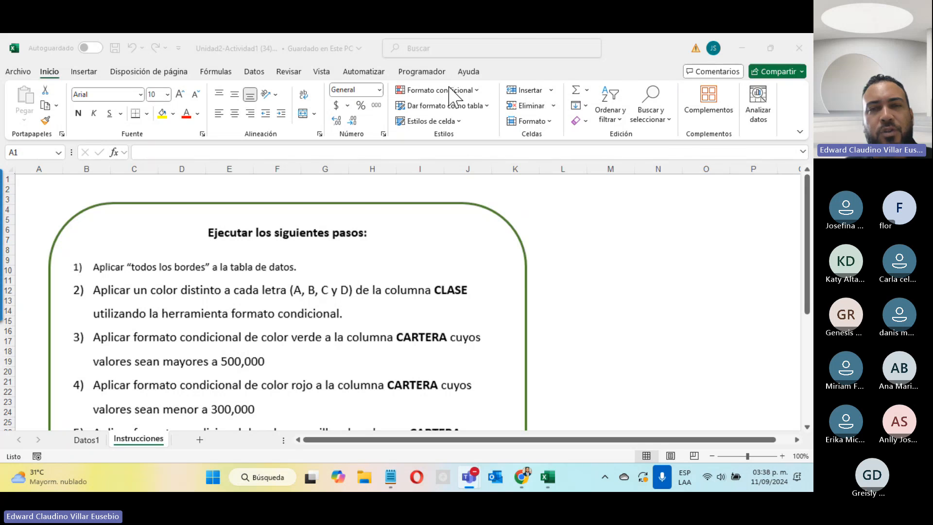
left_click(475, 91)
left_click(475, 91)
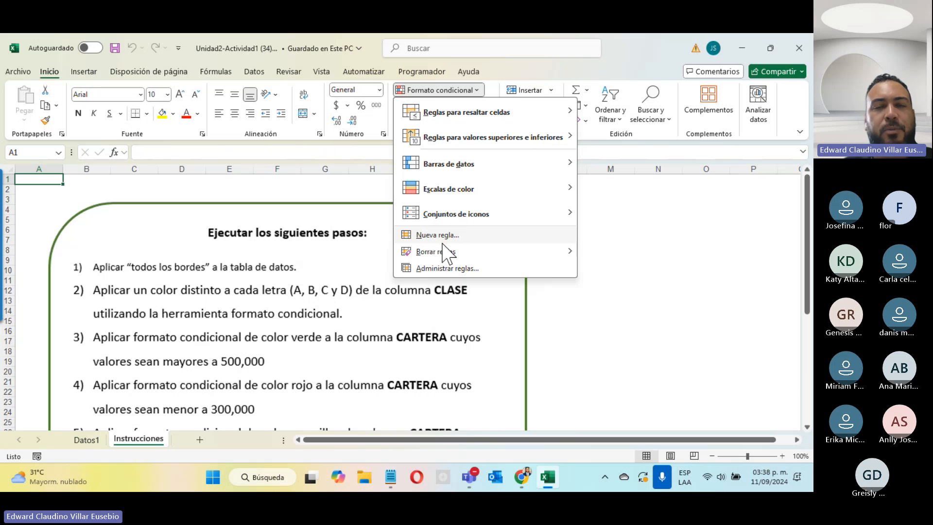
mouse_move(428, 252)
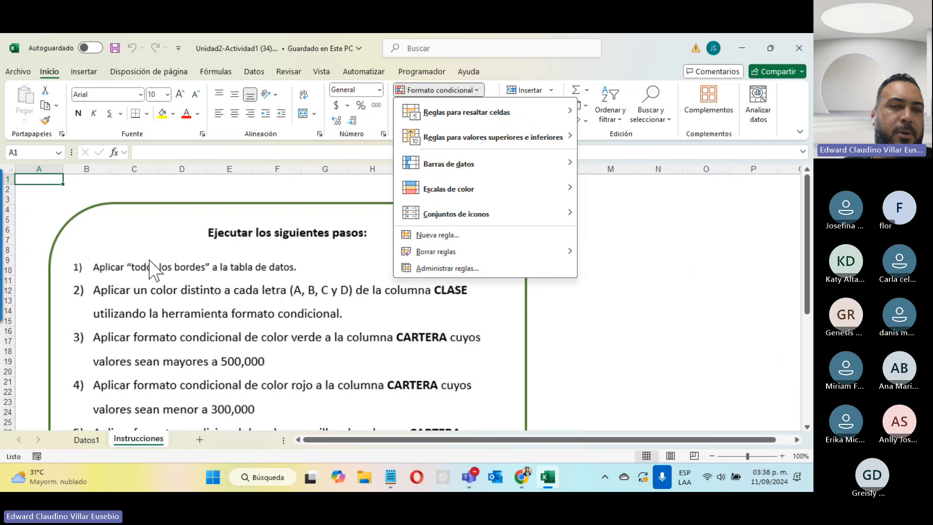
Return to Datos1, review its 27-page print preview, then select cell A1
left_click(91, 440)
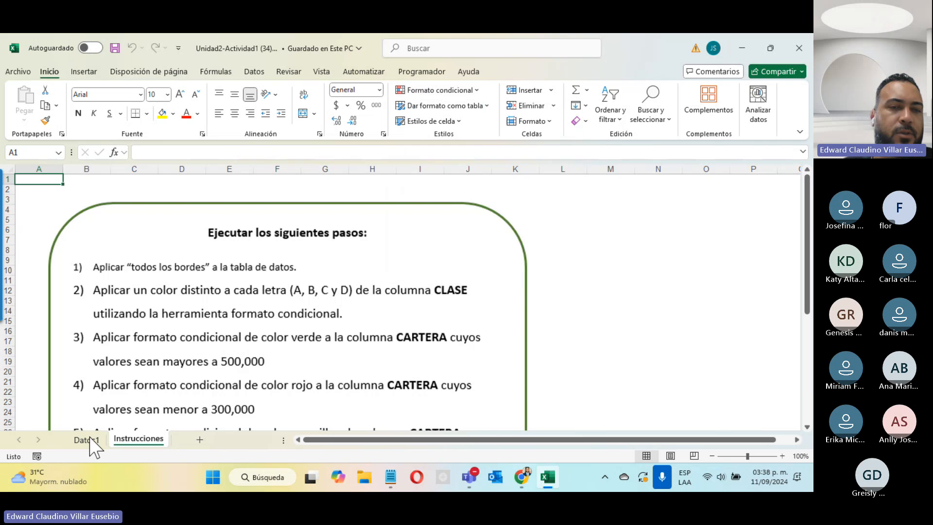
left_click(89, 439)
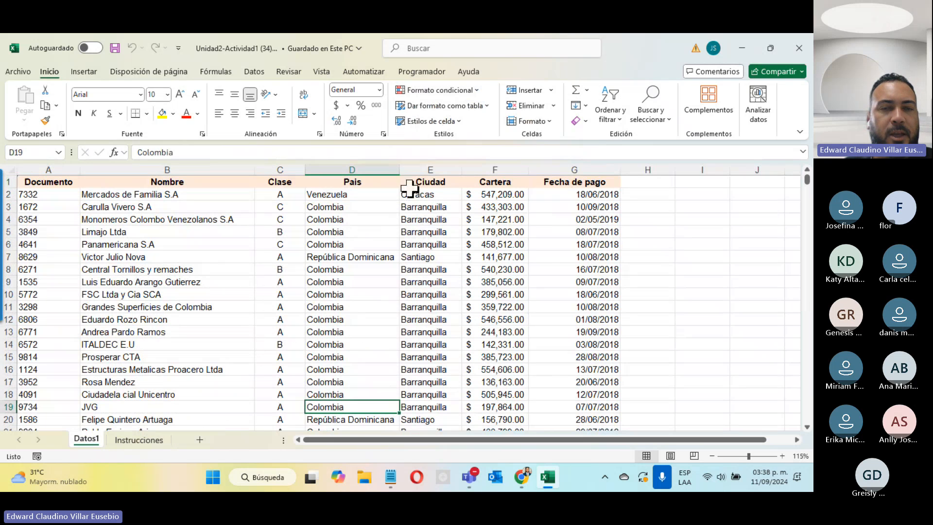
left_click(18, 71)
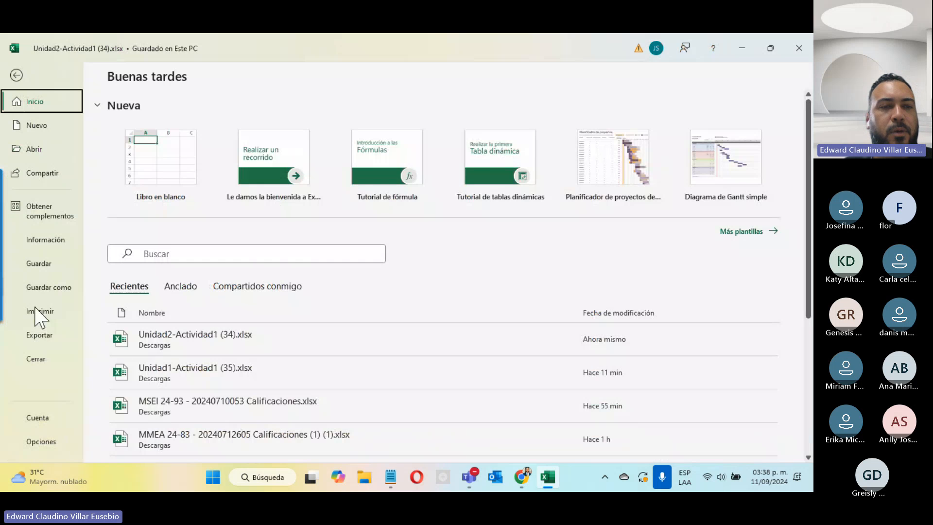
left_click(46, 313)
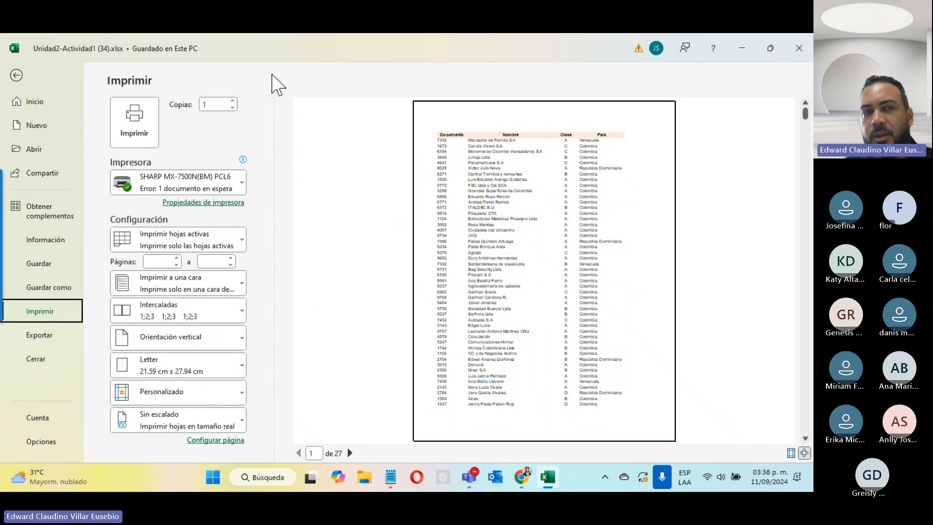
left_click(17, 76)
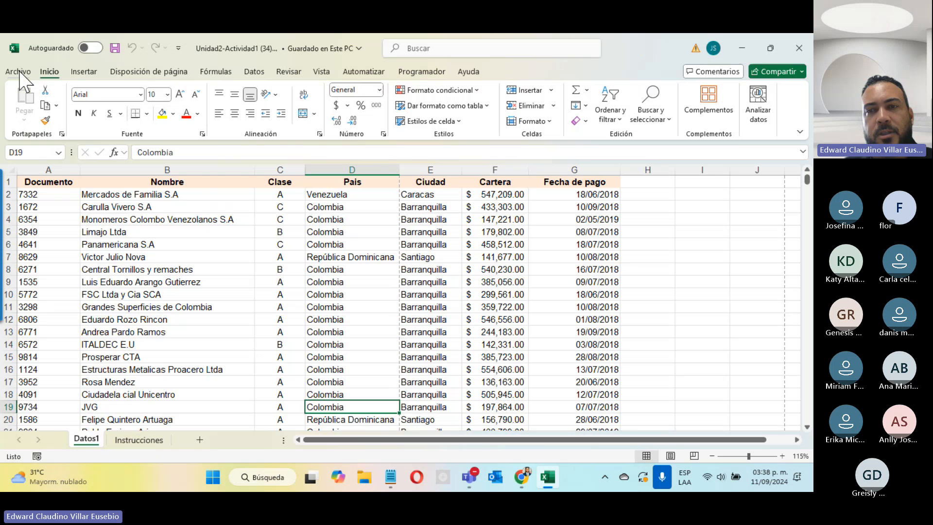
left_click(49, 182)
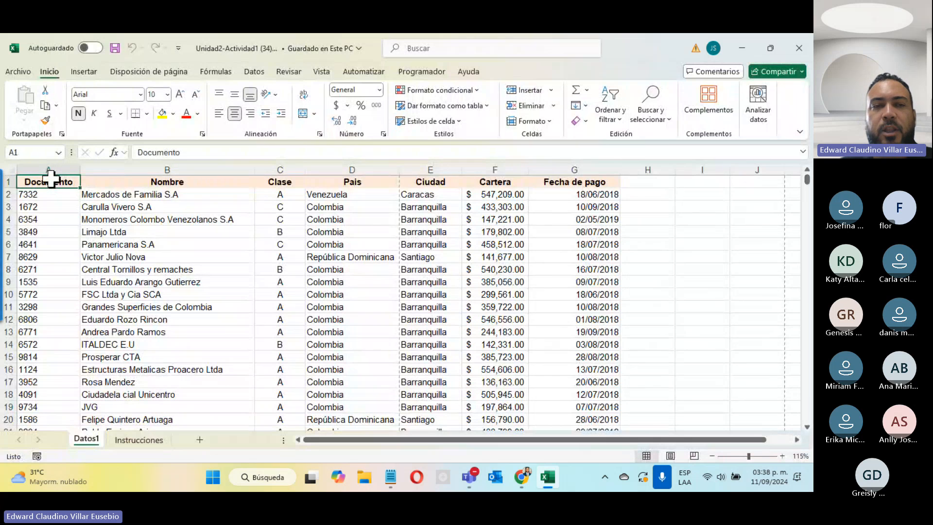
Select A1:G630 and apply Todos los bordes to the whole table
key("ctrl+shift+Right")
key("ctrl+shift+Down")
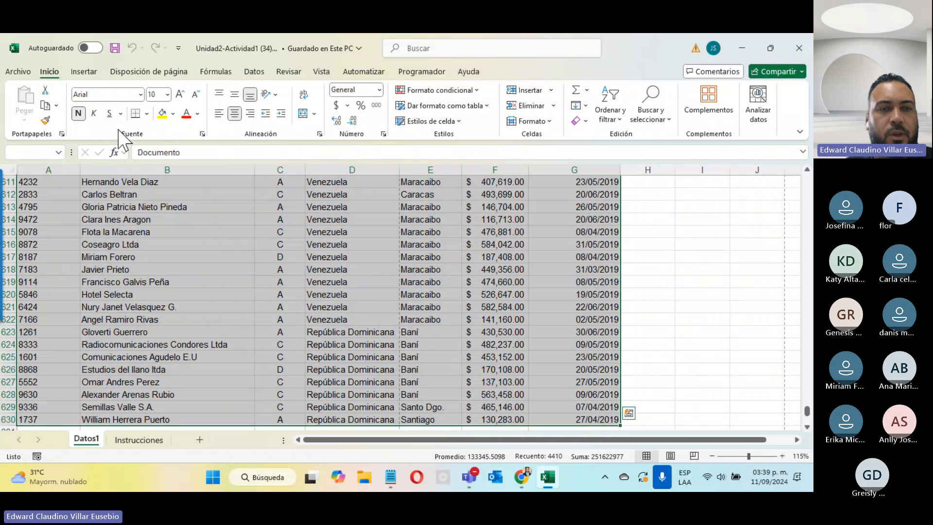
left_click(146, 113)
left_click(175, 232)
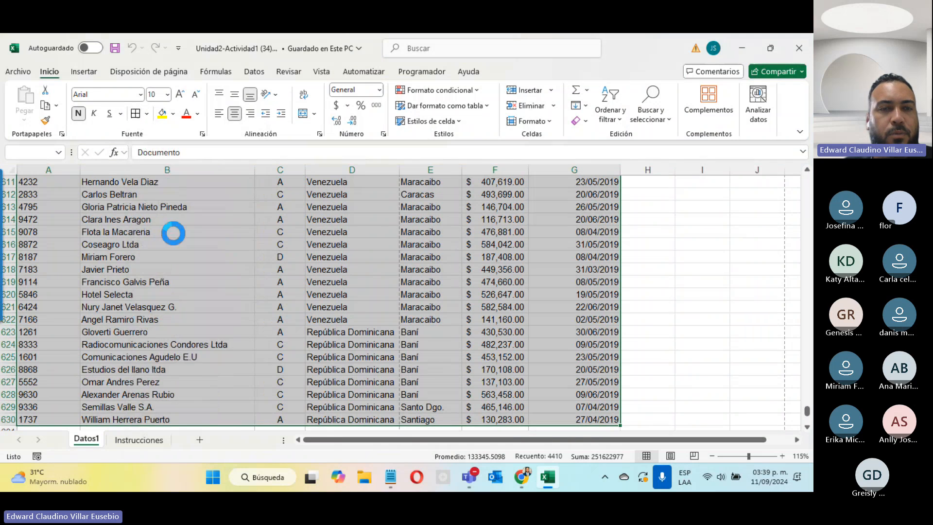
key("ctrl+BackSpace")
left_click(417, 245)
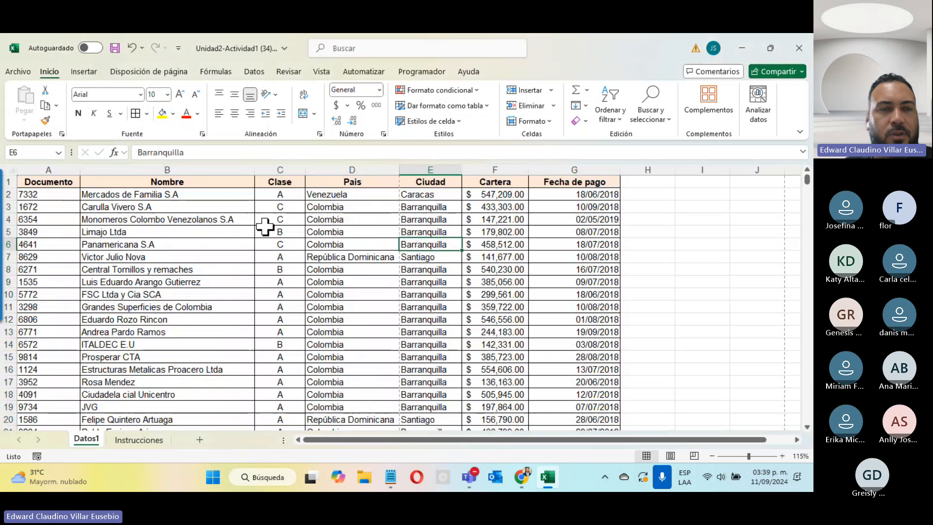
Check the bordered table in print preview, then go to the Instrucciones sheet
left_click(19, 72)
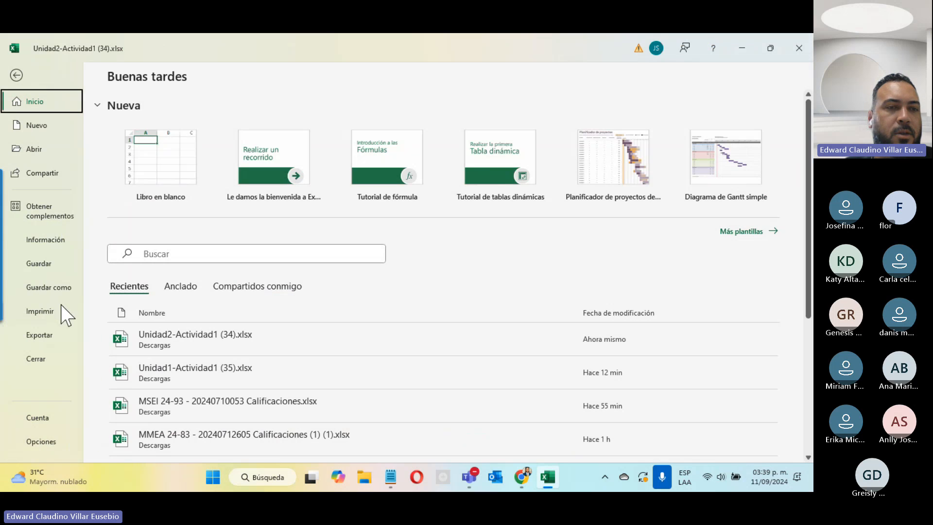
left_click(47, 312)
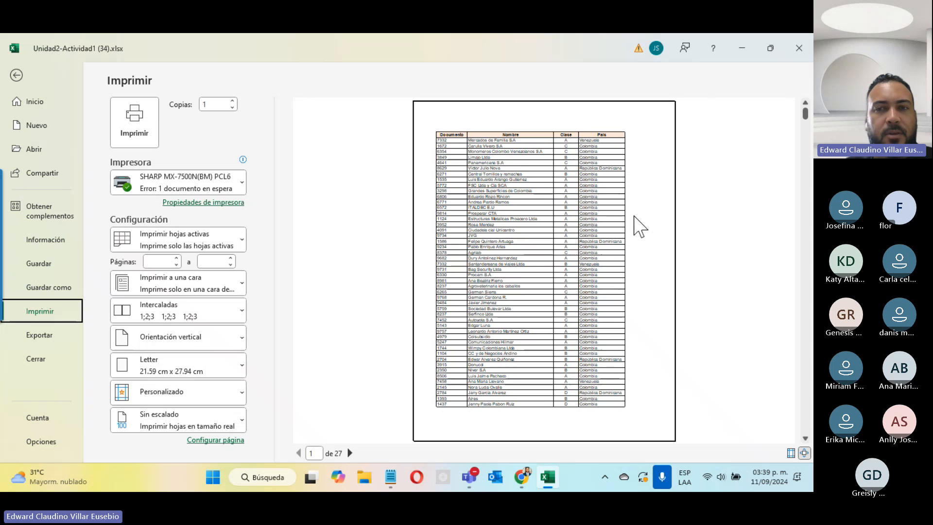
left_click(19, 77)
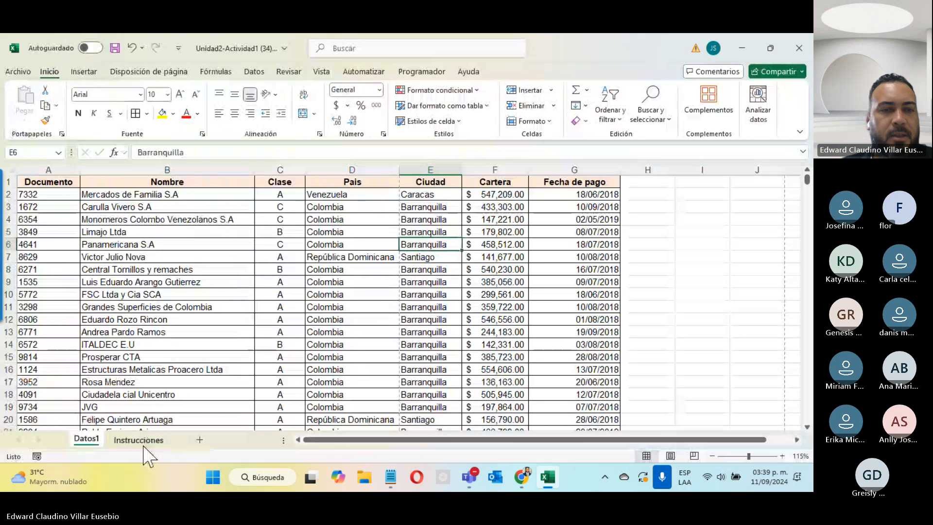
left_click(158, 439)
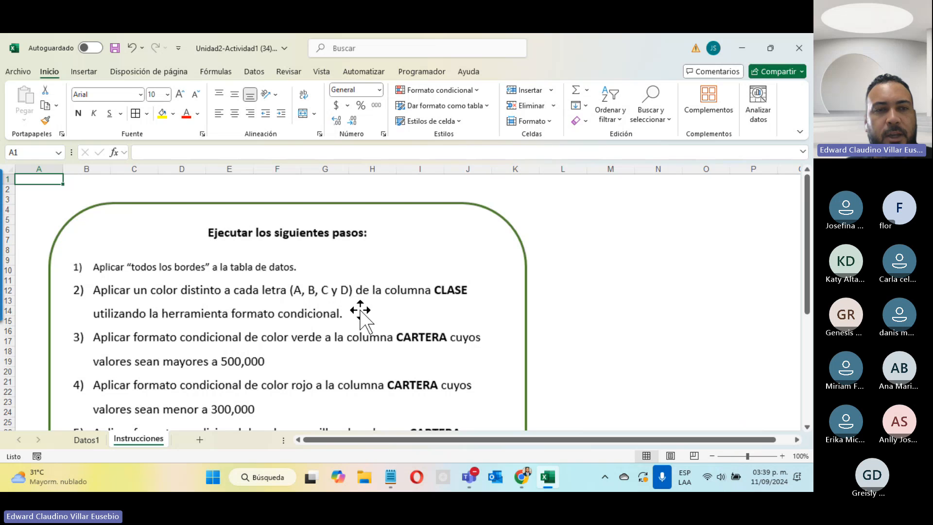
Select the Clase values C2:C630 on Datos1 and choose Formato condicional > Nueva regla
left_click(86, 440)
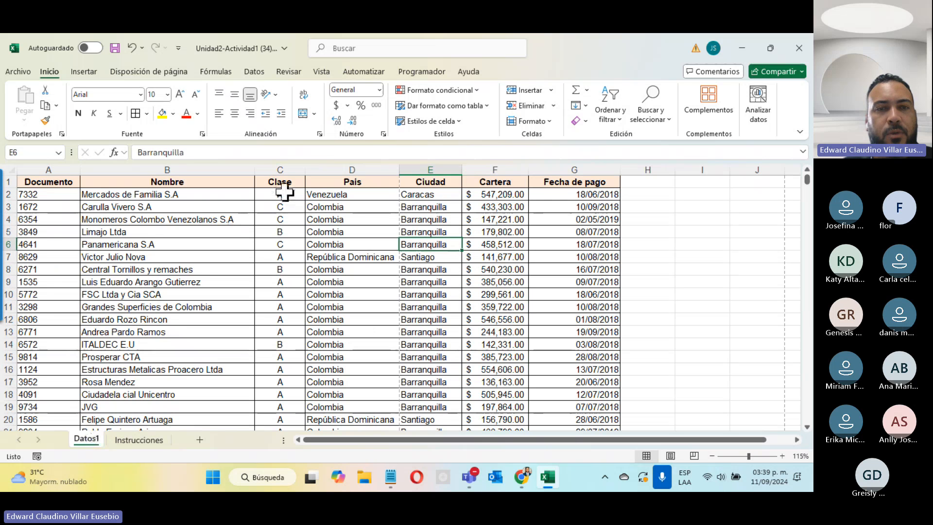
left_click(285, 193)
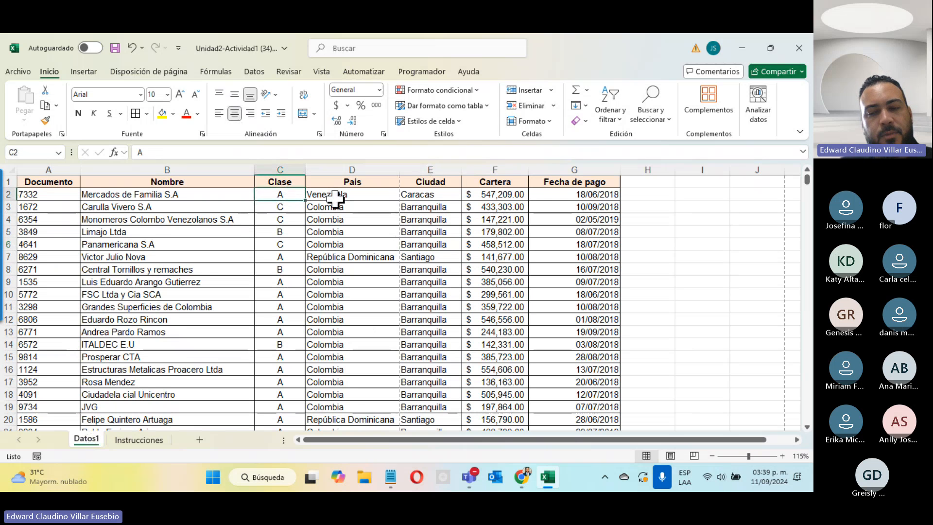
key("ctrl+shift+Down")
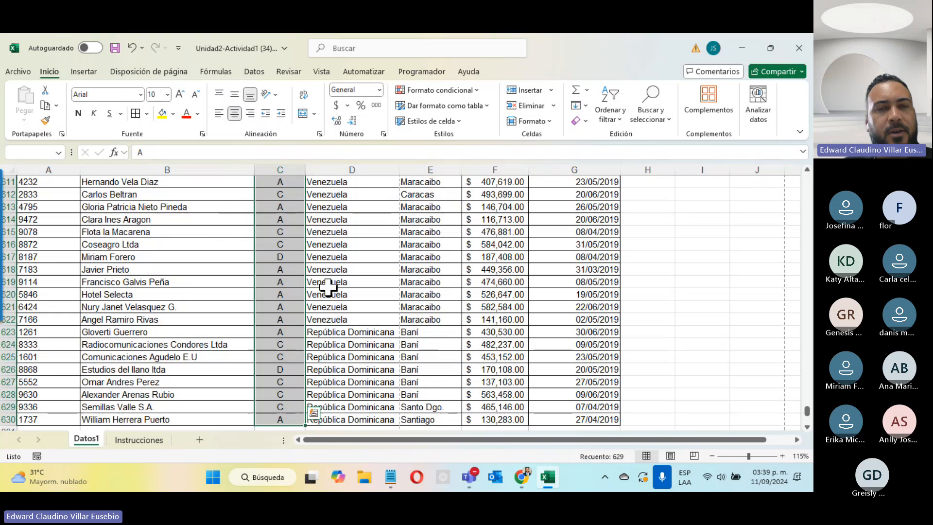
scroll(287, 329, "up", 14)
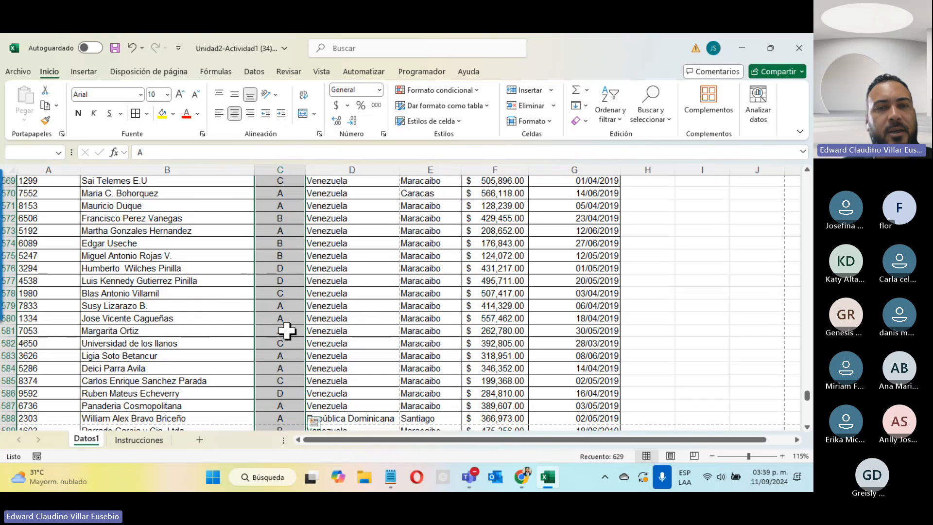
scroll(287, 329, "up", 20)
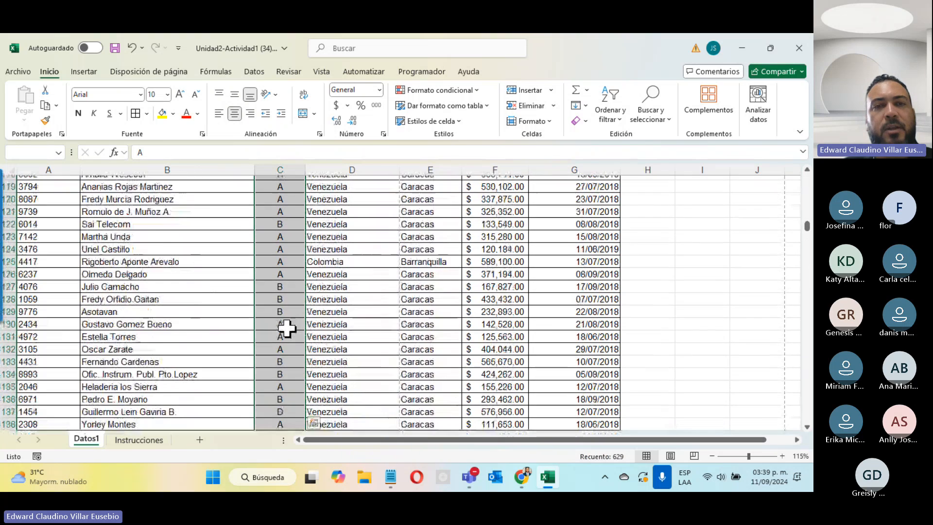
scroll(288, 329, "up", 20)
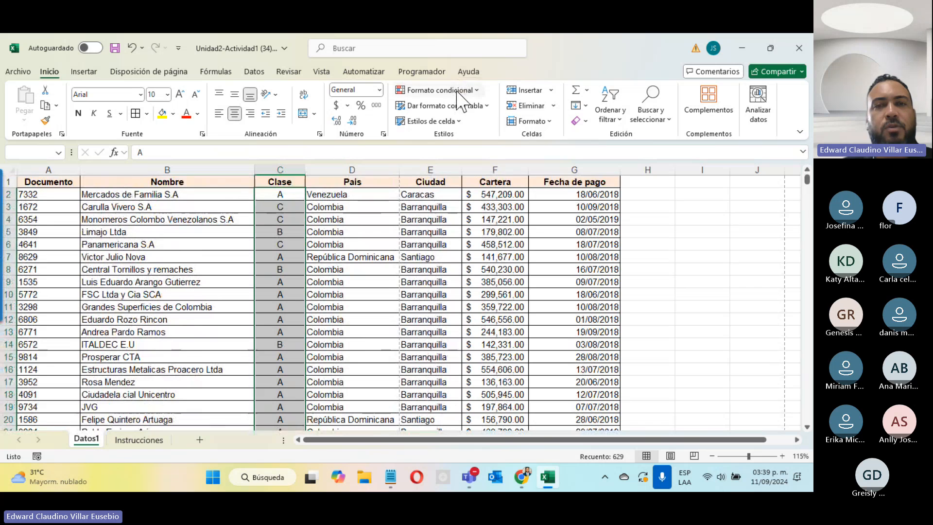
left_click(457, 91)
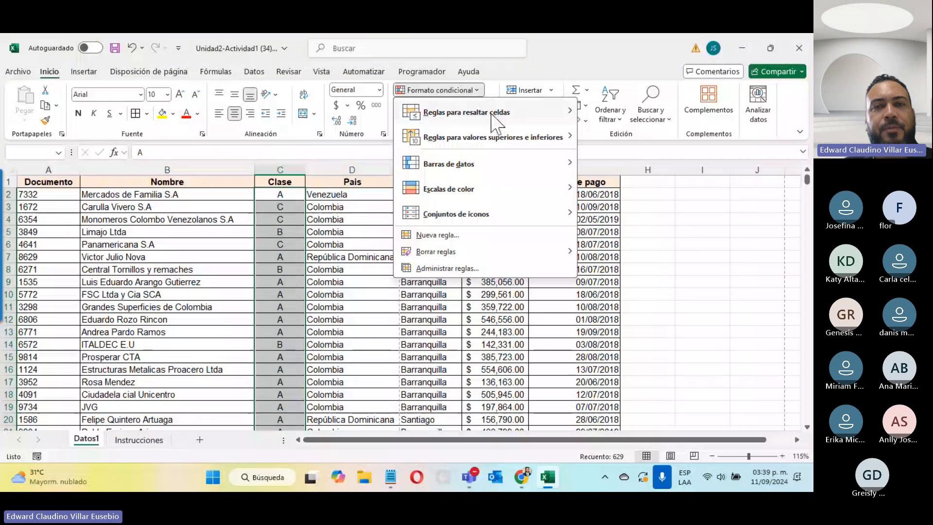
mouse_move(494, 116)
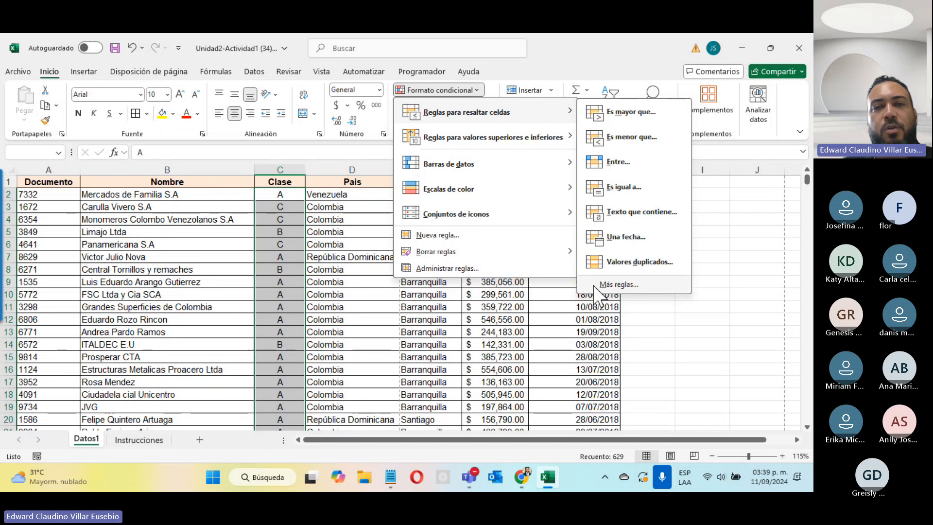
mouse_move(479, 164)
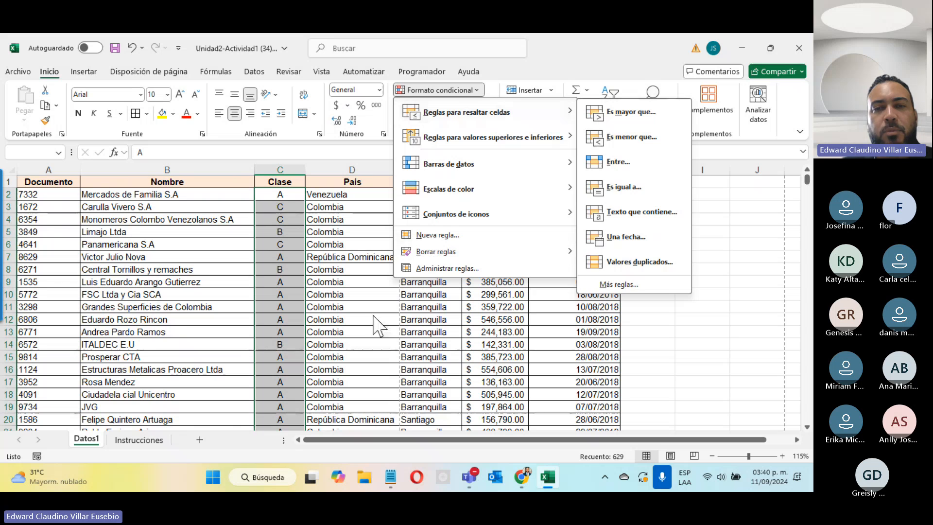
left_click(436, 235)
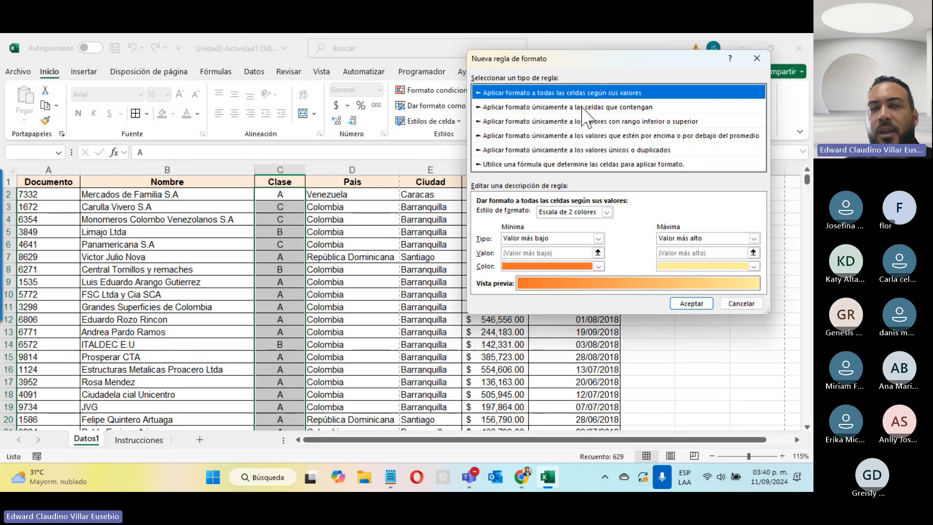
Set the new rule to format only cells whose specific text contains 'A'
left_click(633, 105)
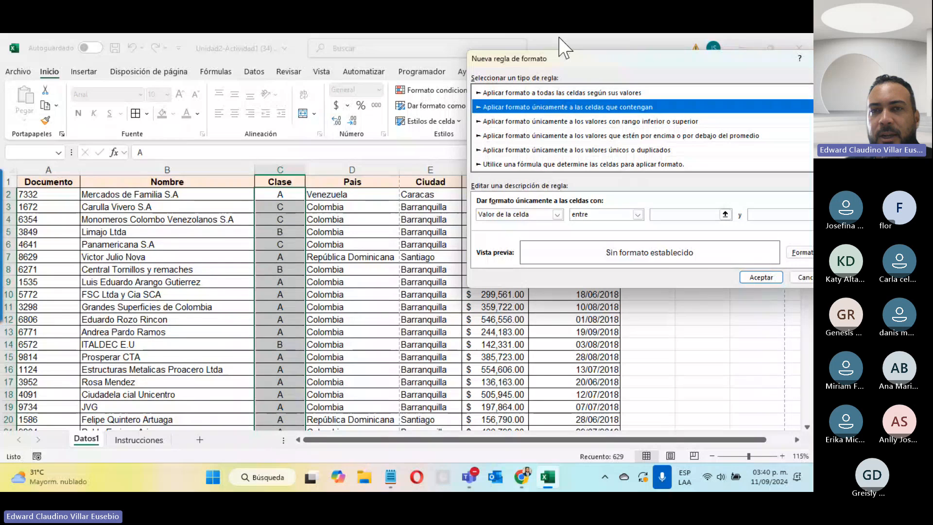
left_click_drag(573, 62, 475, 77)
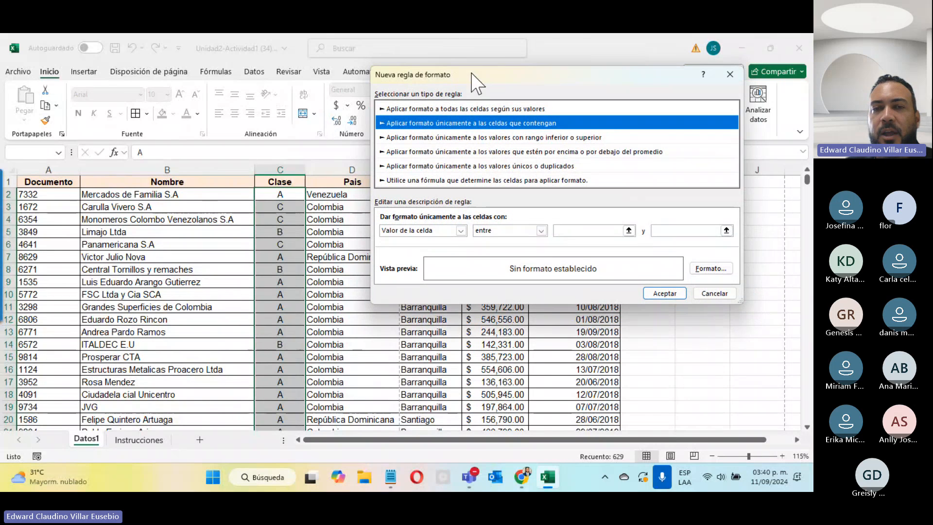
left_click(450, 229)
left_click(541, 232)
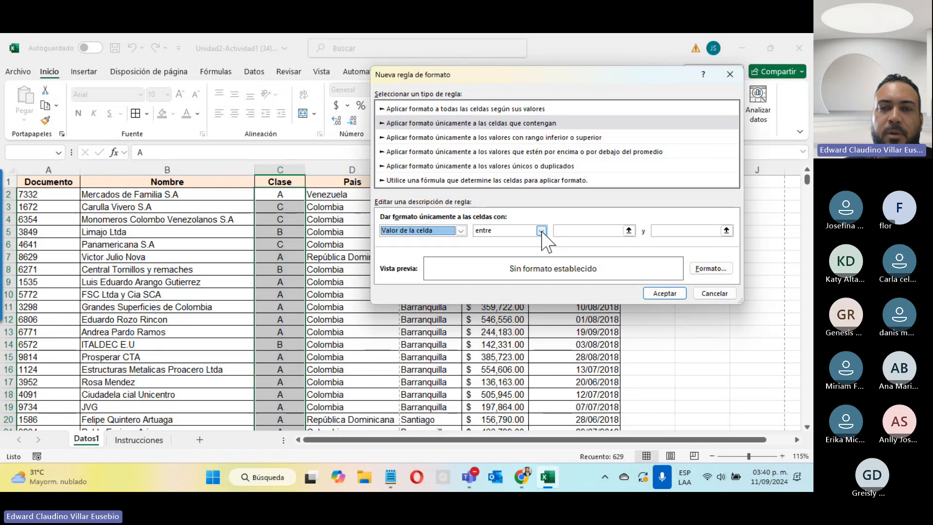
left_click(542, 230)
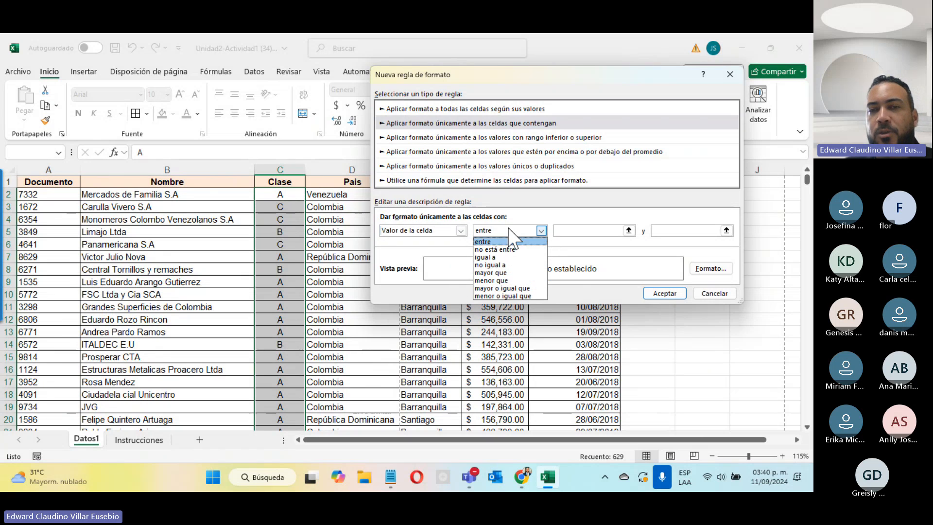
left_click(461, 230)
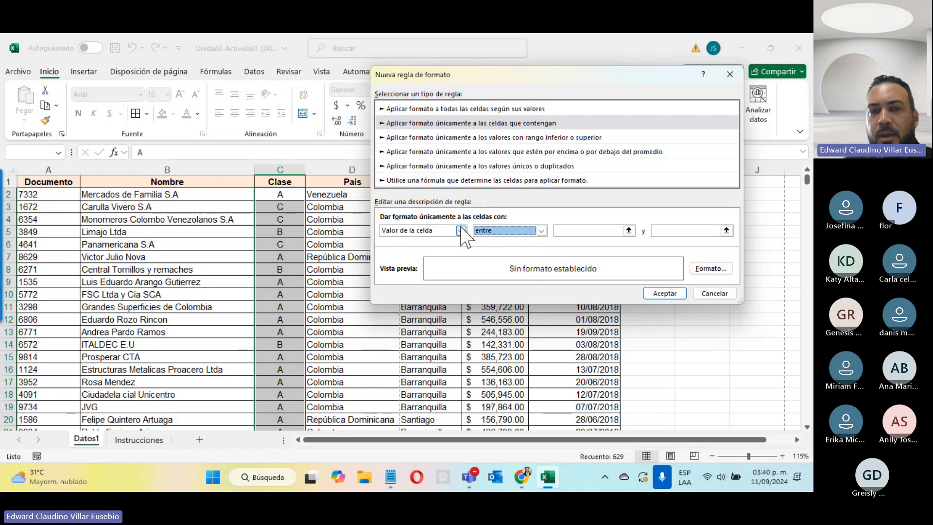
left_click(461, 229)
left_click(434, 249)
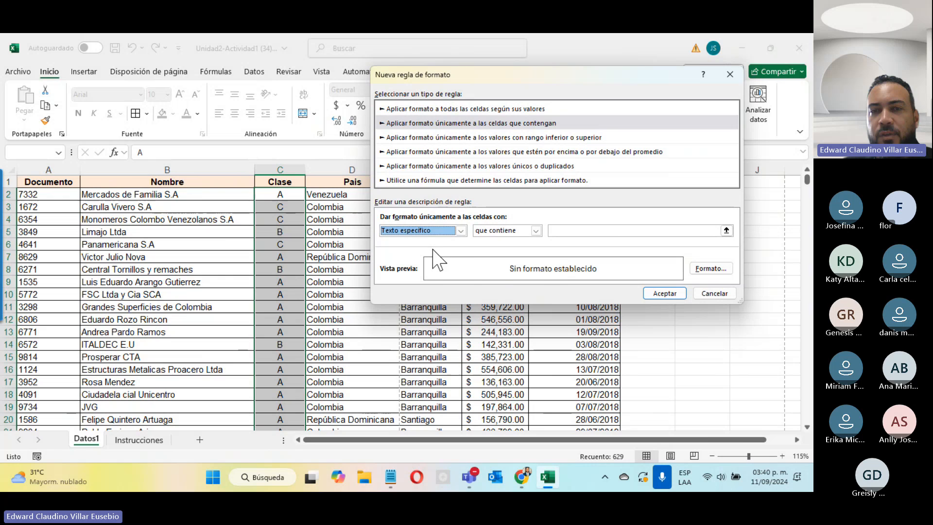
left_click(486, 230)
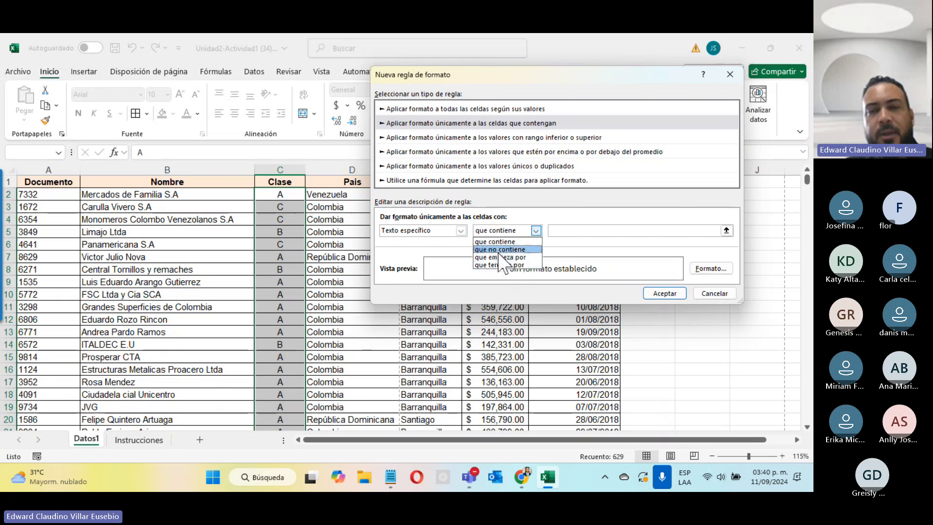
left_click(564, 230)
type("A")
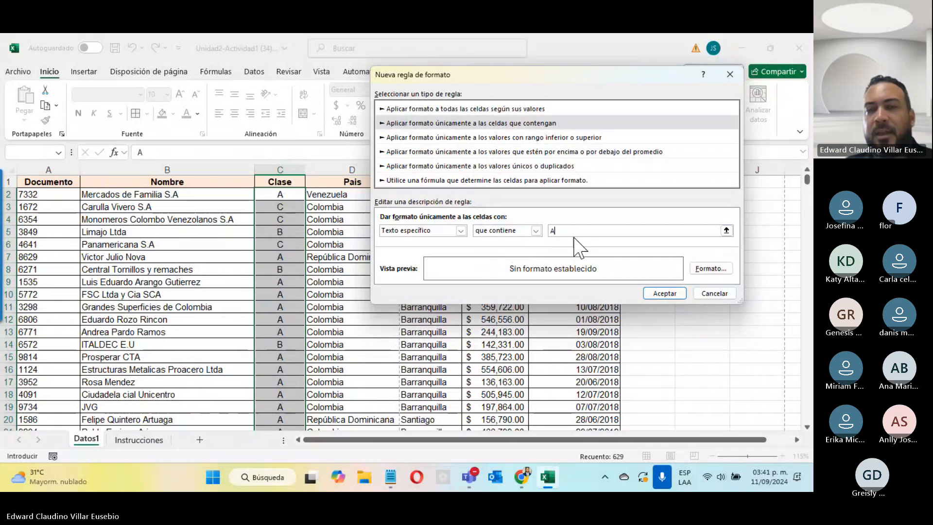
Give the 'A' rule a blue fill and save it
left_click(715, 273)
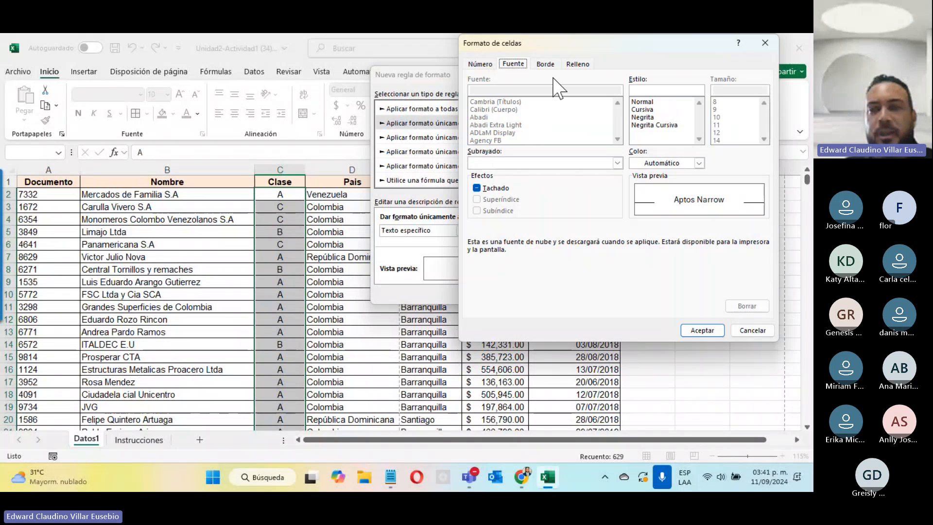
left_click(583, 64)
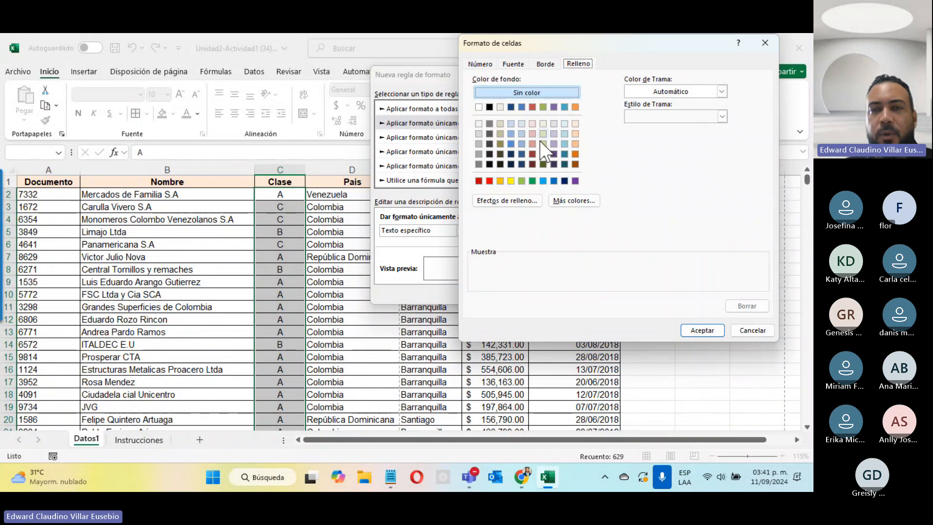
left_click(553, 180)
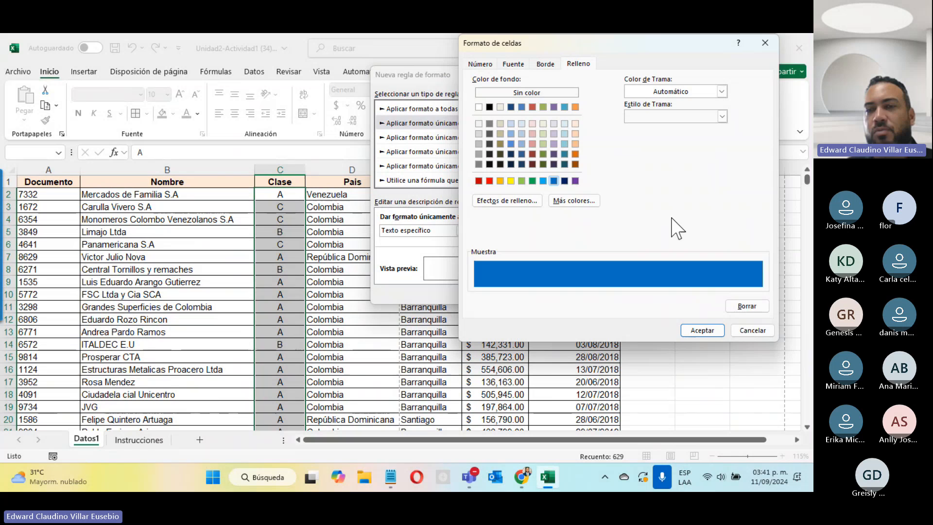
left_click(697, 329)
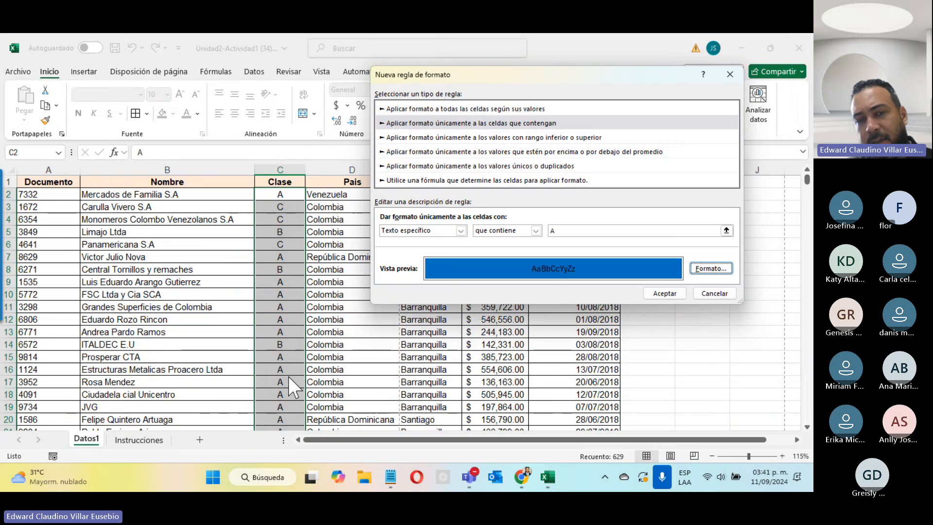
left_click(662, 293)
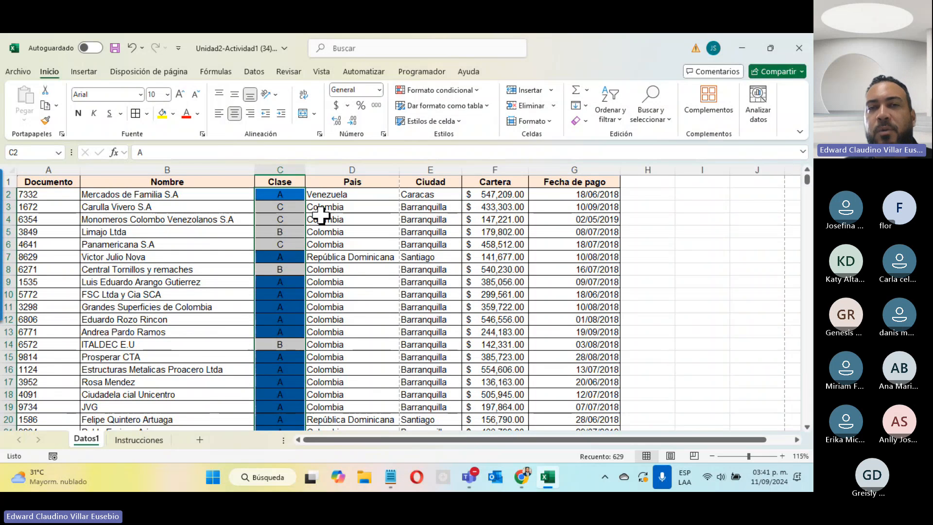
Start a second rule formatting only cells whose specific text contains 'B'
left_click(438, 90)
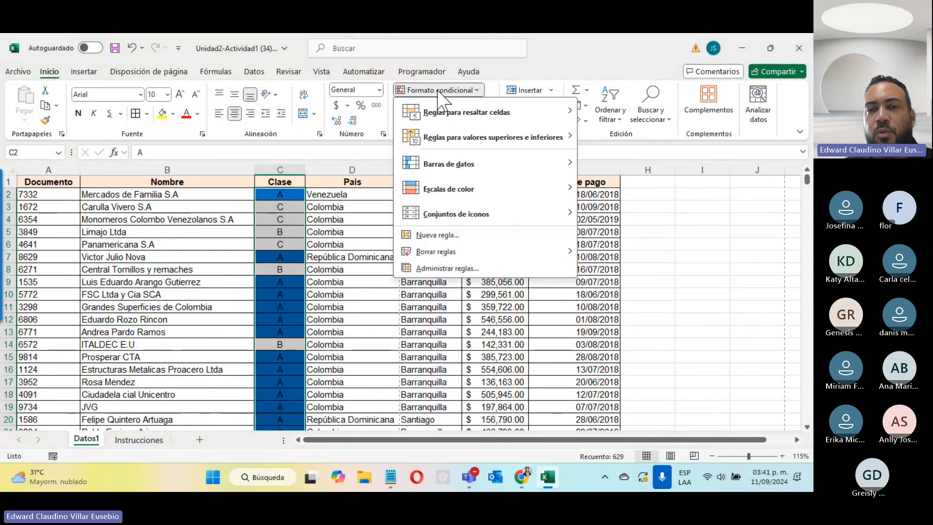
left_click(526, 237)
left_click(459, 111)
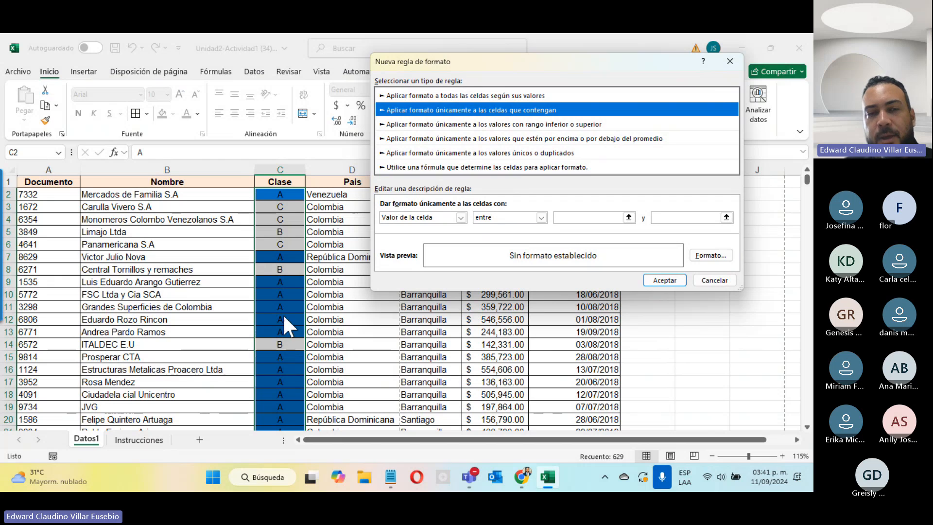
left_click(451, 216)
left_click(451, 217)
left_click(451, 217)
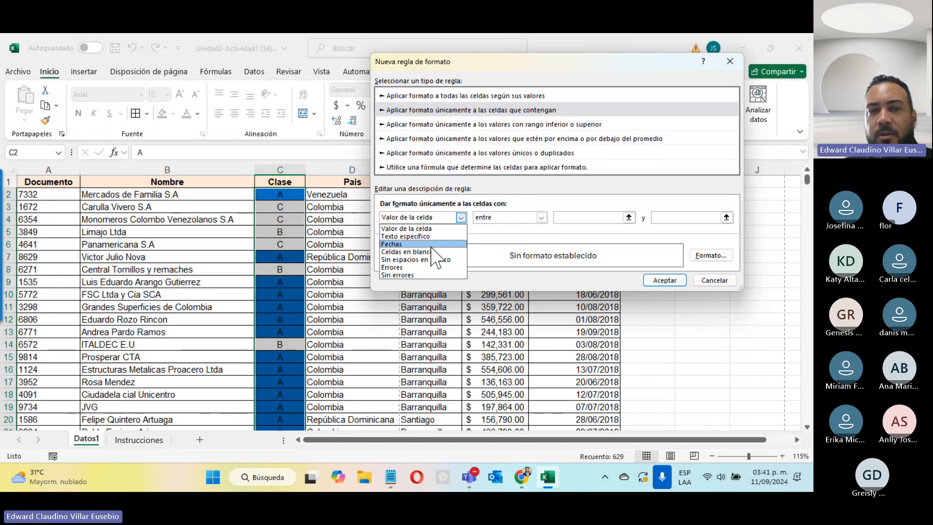
left_click(450, 236)
left_click(574, 216)
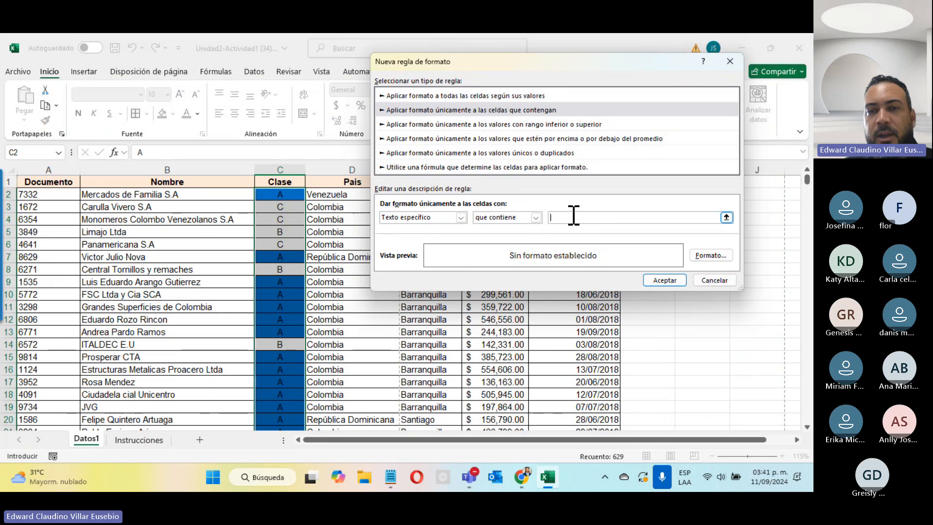
type("B")
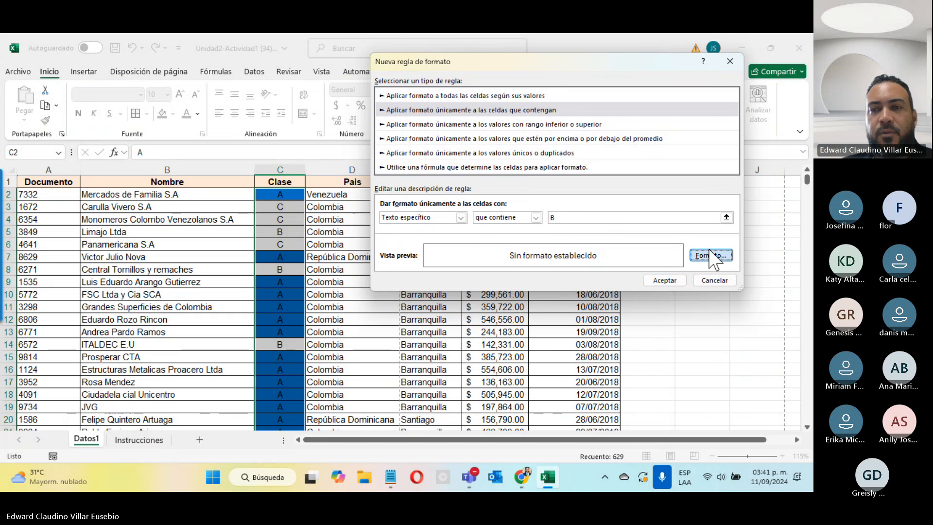
Give the 'B' rule an orange-gold fill and save it
left_click(710, 255)
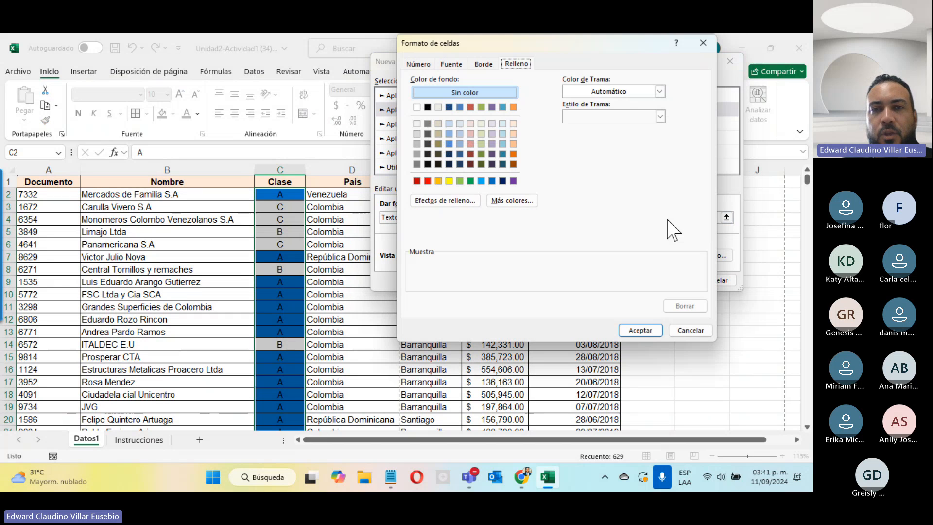
left_click(438, 181)
left_click(654, 327)
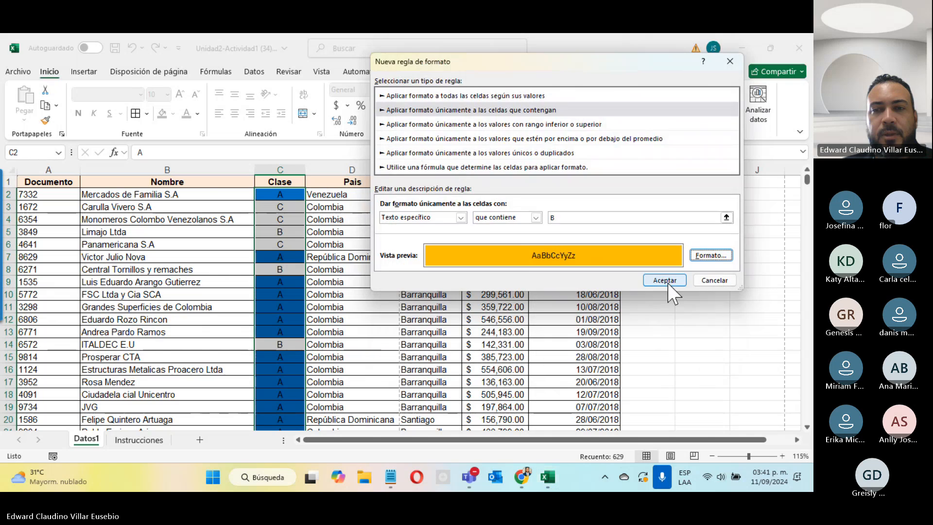
left_click(664, 280)
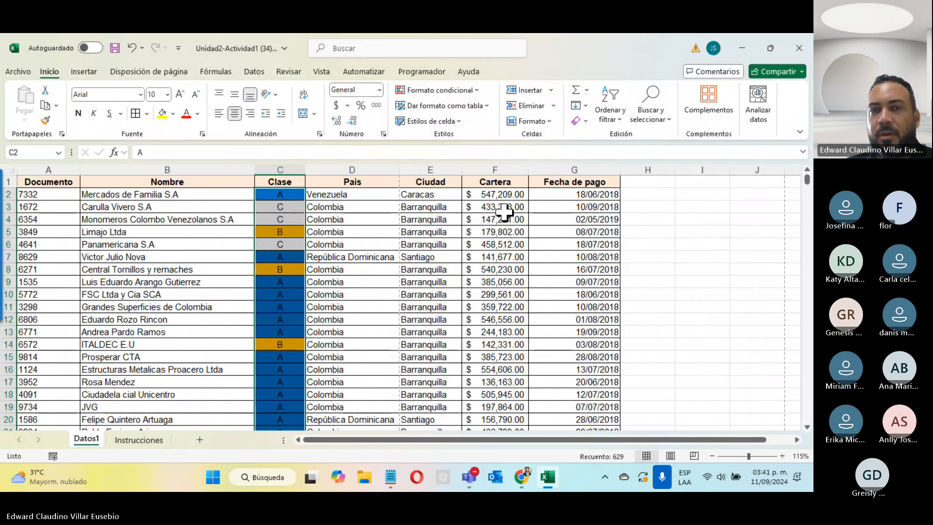
Add a third Specific Text rule for cells containing 'C' with a green fill
left_click(466, 92)
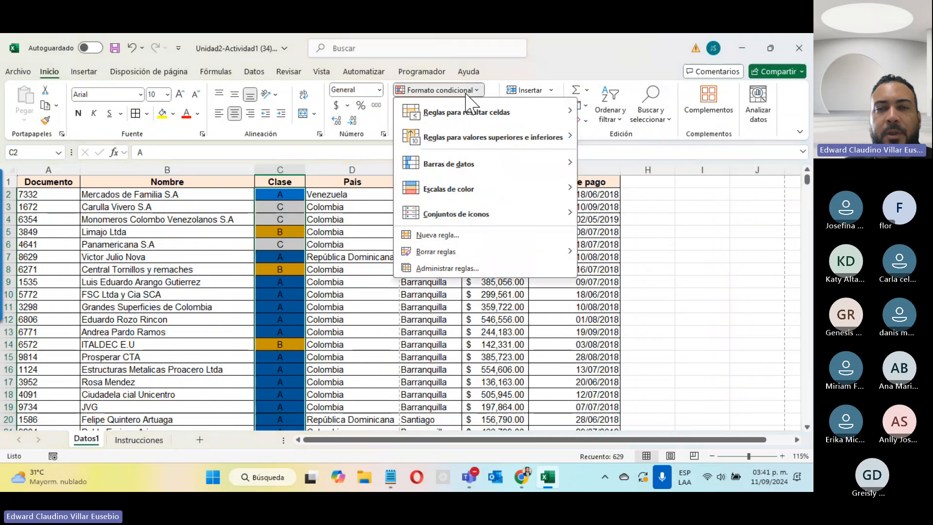
key("n")
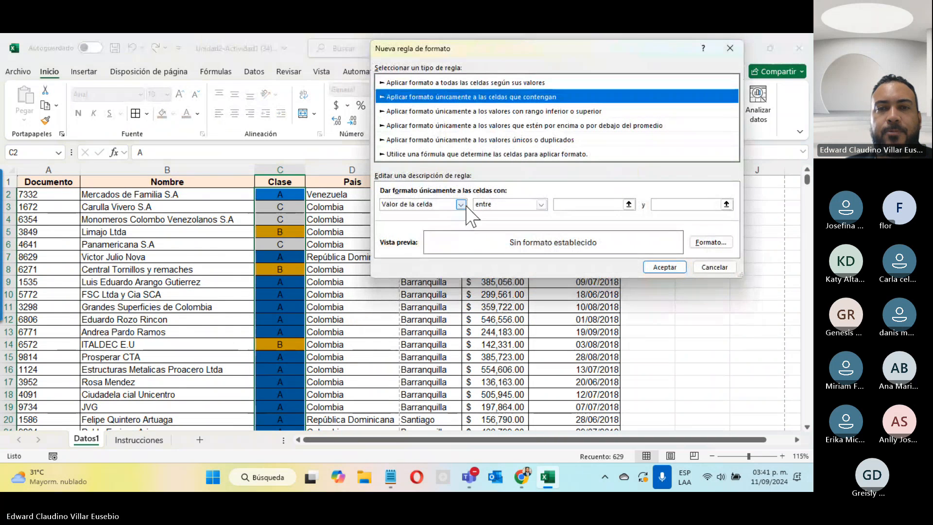
left_click(461, 204)
left_click(446, 224)
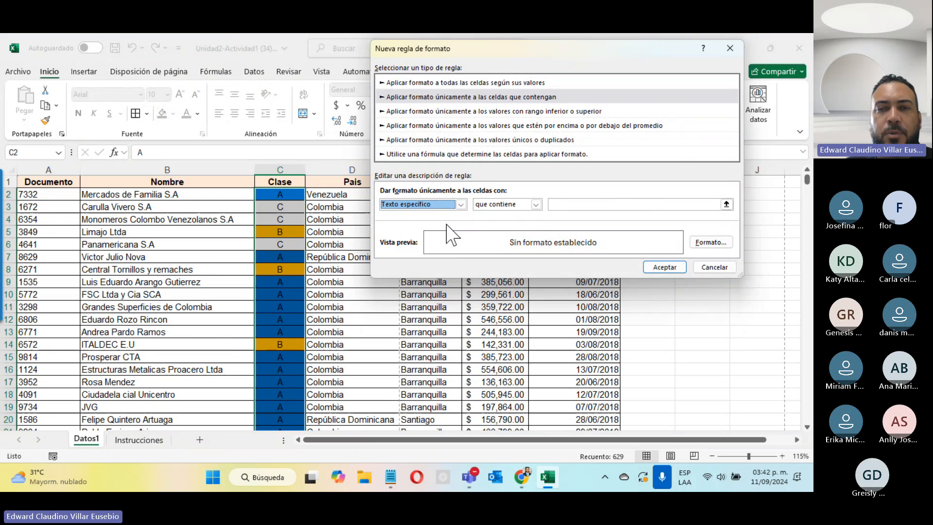
left_click(508, 204)
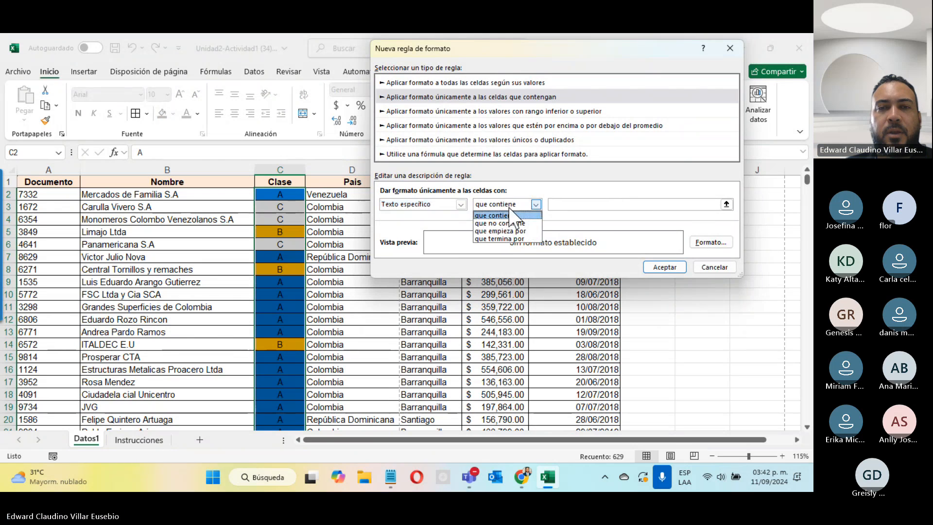
left_click(516, 212)
left_click(563, 204)
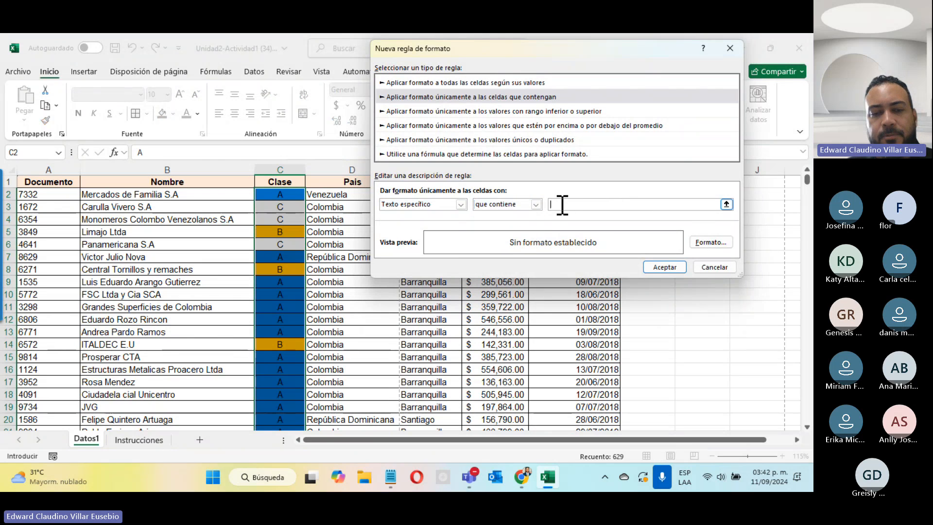
type("C")
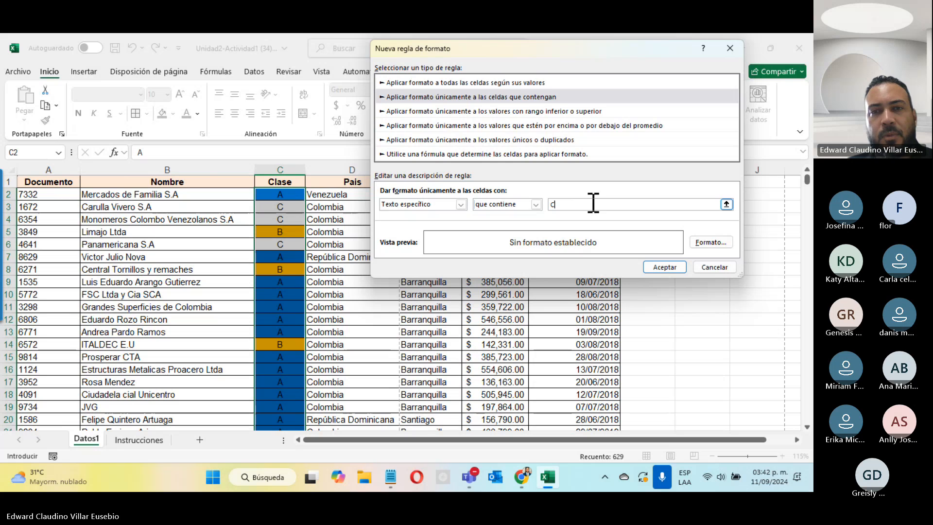
left_click(710, 242)
left_click(470, 180)
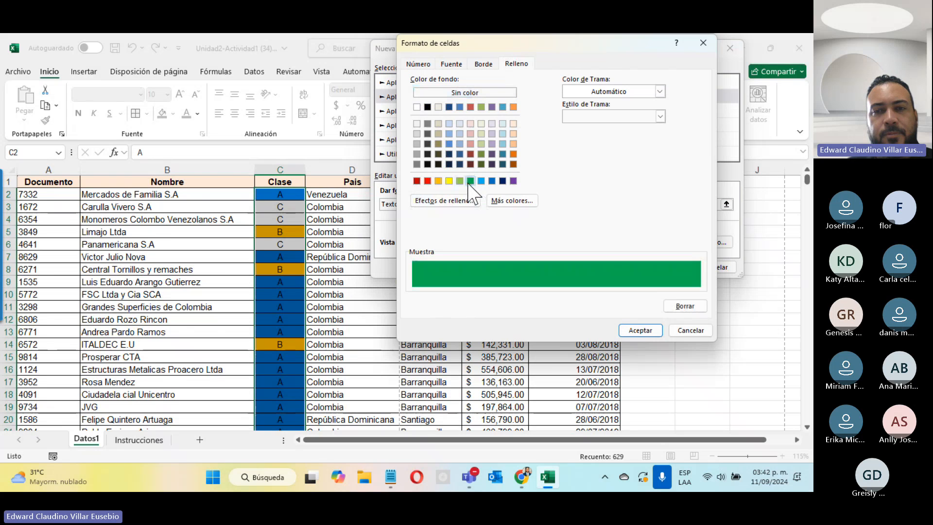
left_click(634, 329)
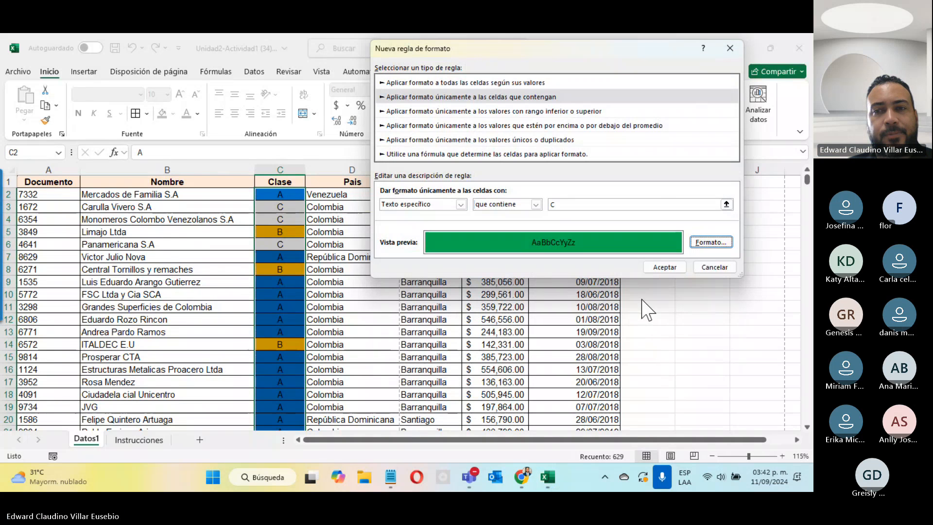
left_click(655, 272)
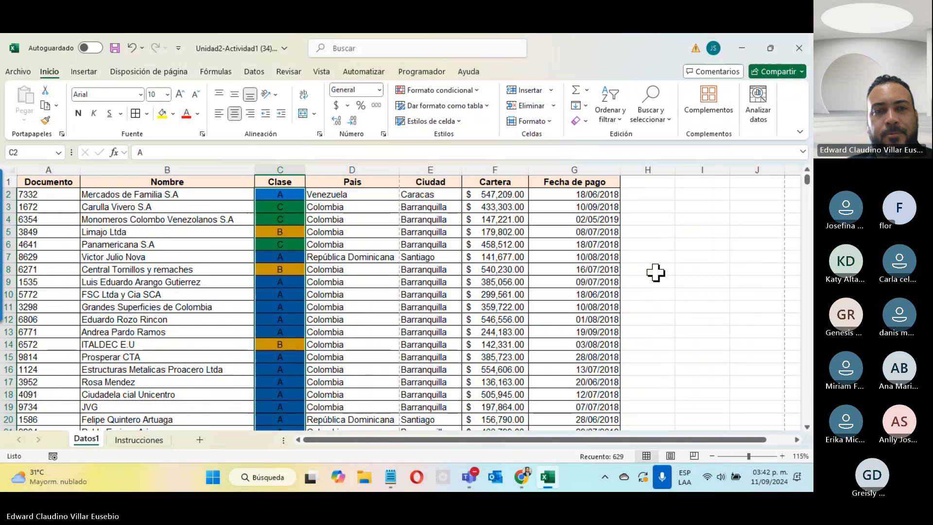
Start a fourth rule formatting only cells whose specific text contains 'D'
left_click(440, 90)
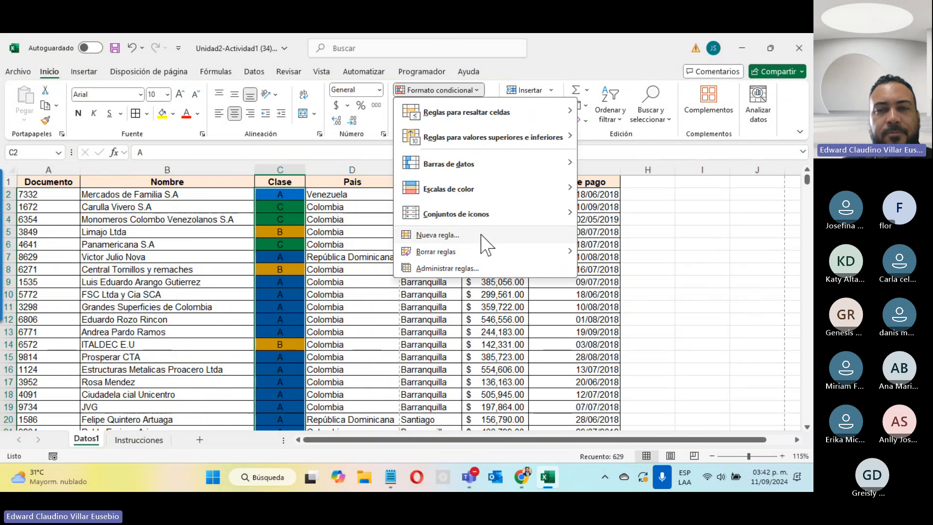
left_click(482, 236)
left_click(452, 92)
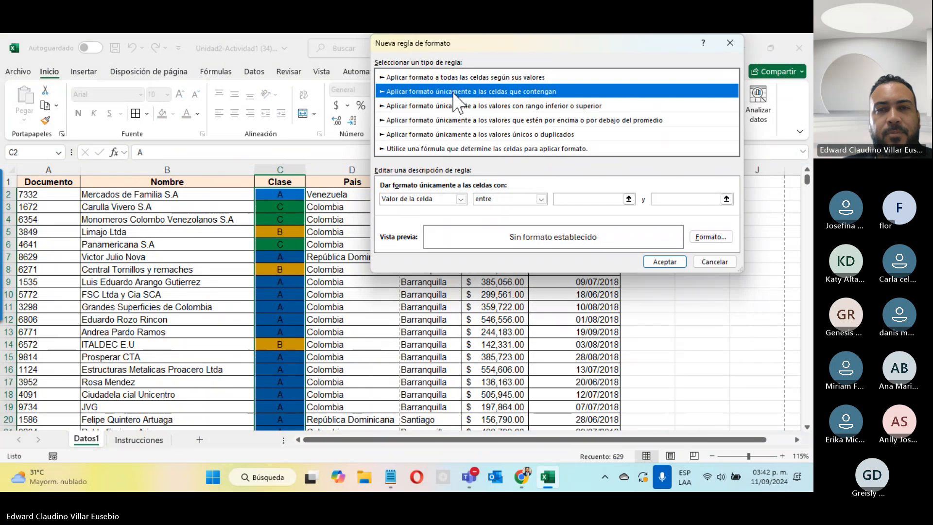
left_click(503, 201)
left_click(460, 199)
left_click(460, 199)
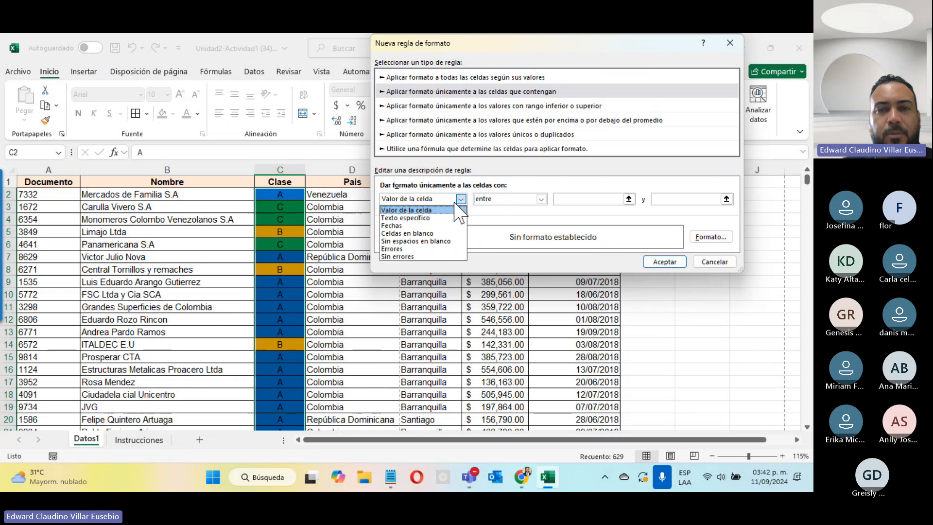
left_click(452, 218)
left_click(505, 200)
left_click(508, 206)
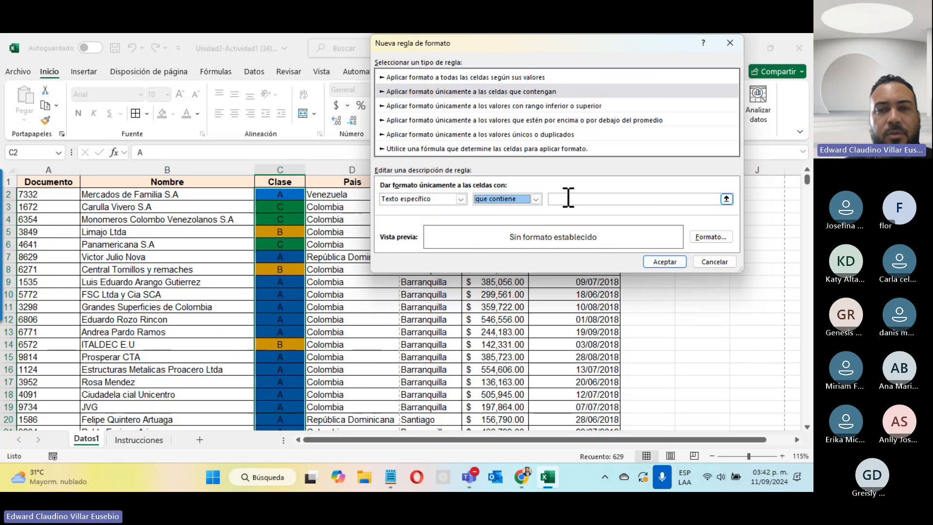
left_click(570, 197)
type("D")
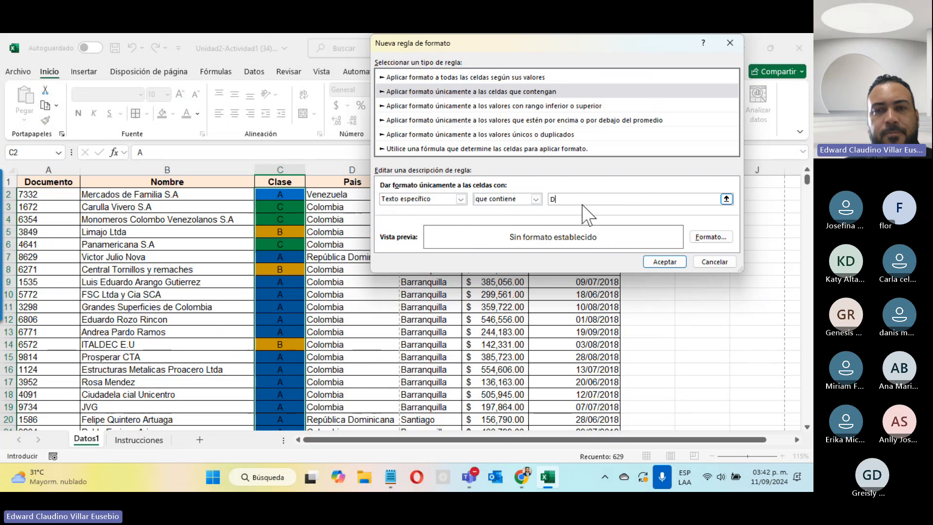
Give the 'D' rule a red fill and save it
left_click(700, 241)
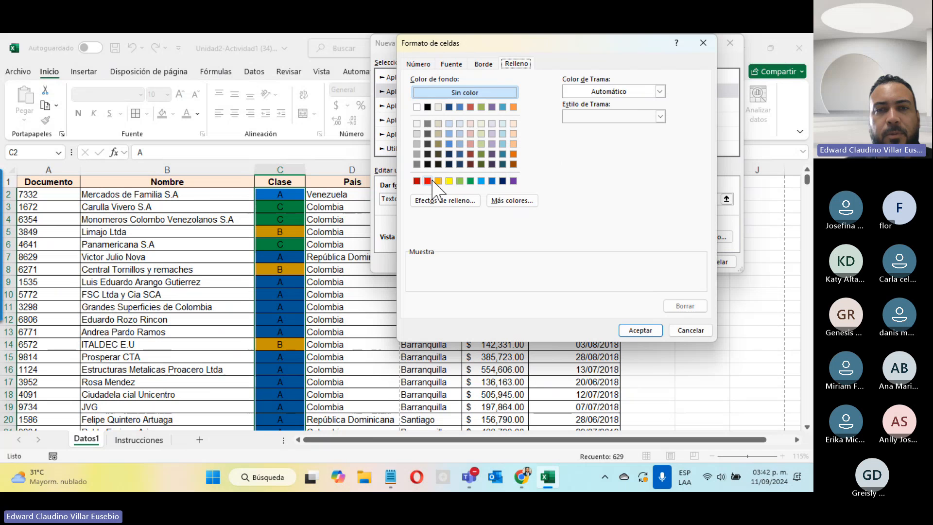
left_click(427, 181)
left_click(652, 331)
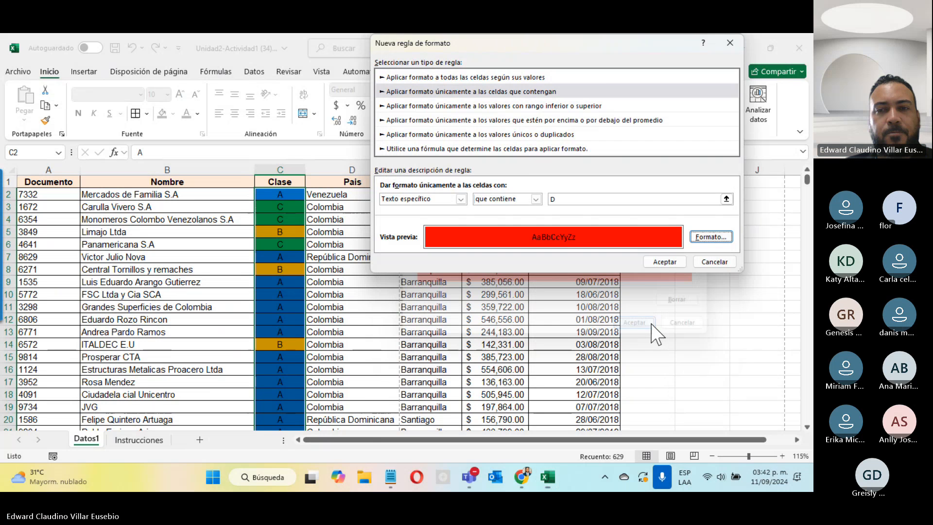
left_click(664, 262)
scroll(312, 243, "down", 6)
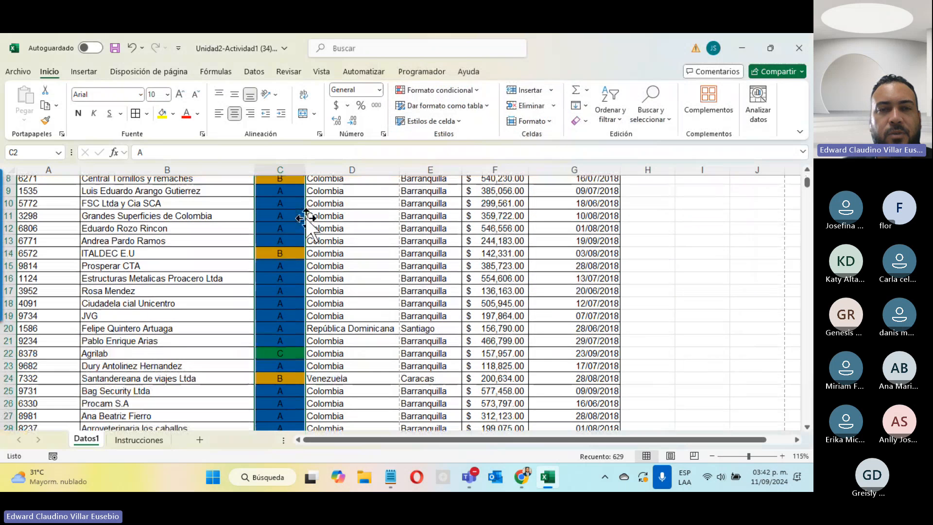
scroll(305, 219, "down", 8)
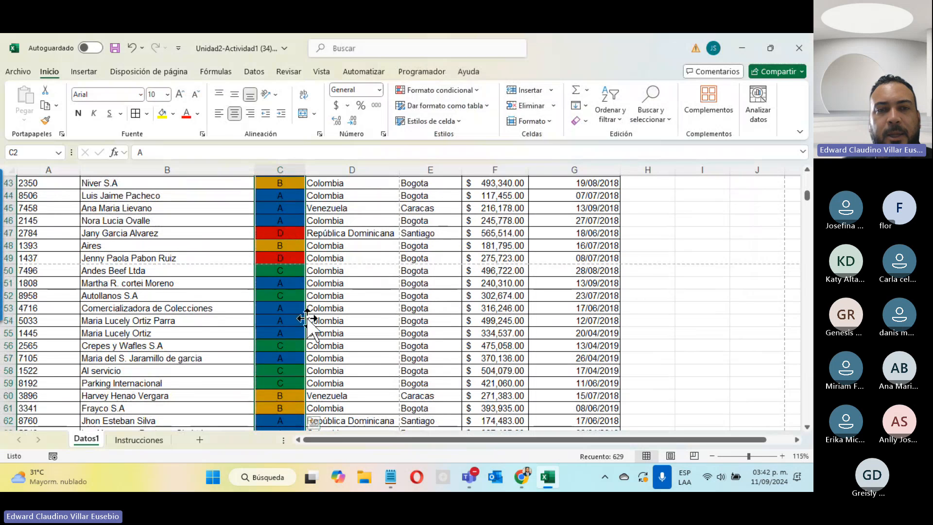
scroll(284, 242, "up", 10)
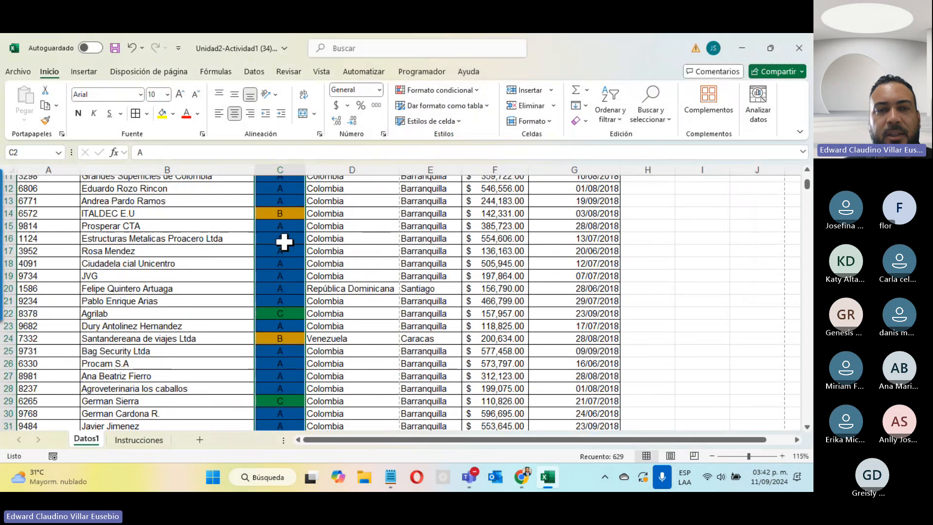
scroll(285, 242, "up", 4)
scroll(284, 242, "down", 20)
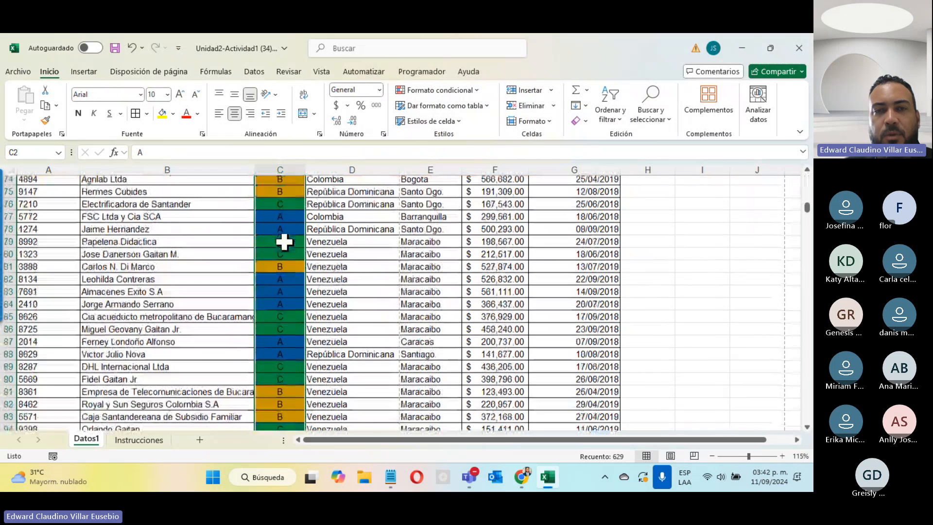
scroll(284, 242, "up", 20)
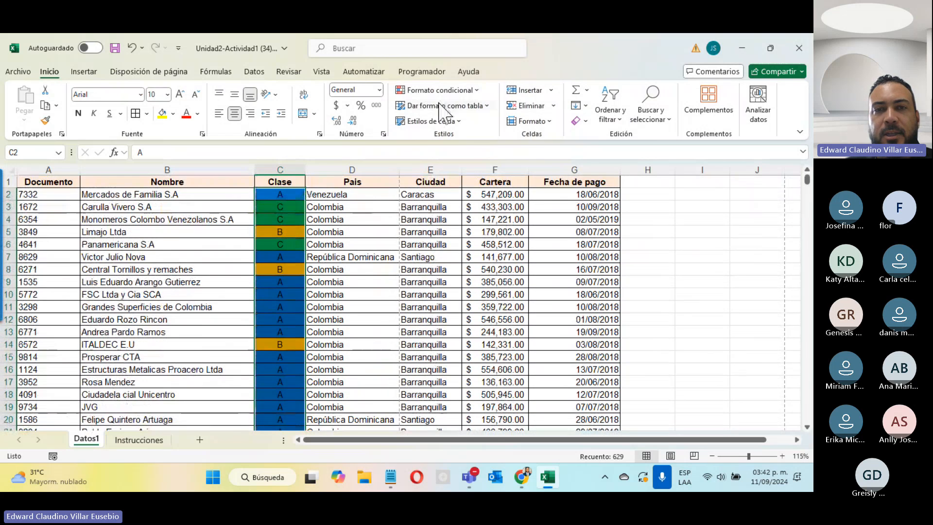
left_click(452, 90)
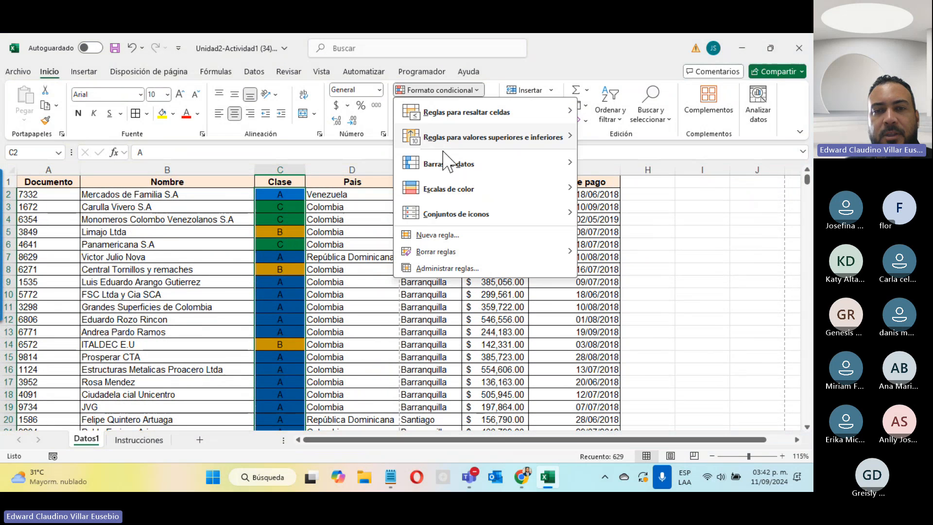
left_click(430, 269)
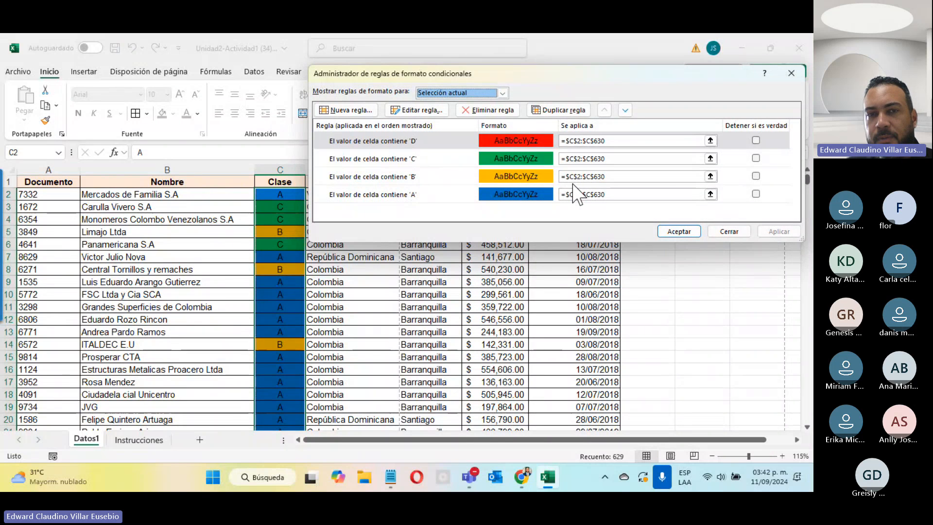
left_click(722, 230)
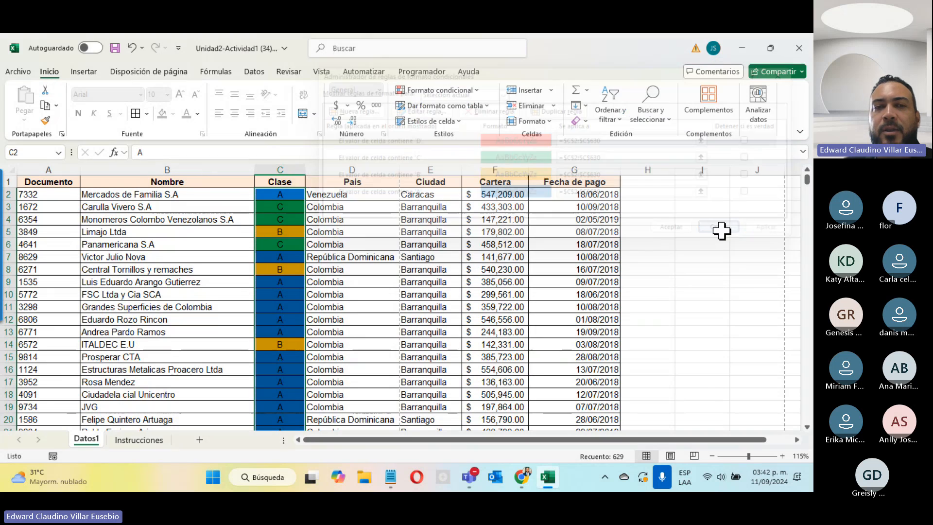
left_click(288, 208)
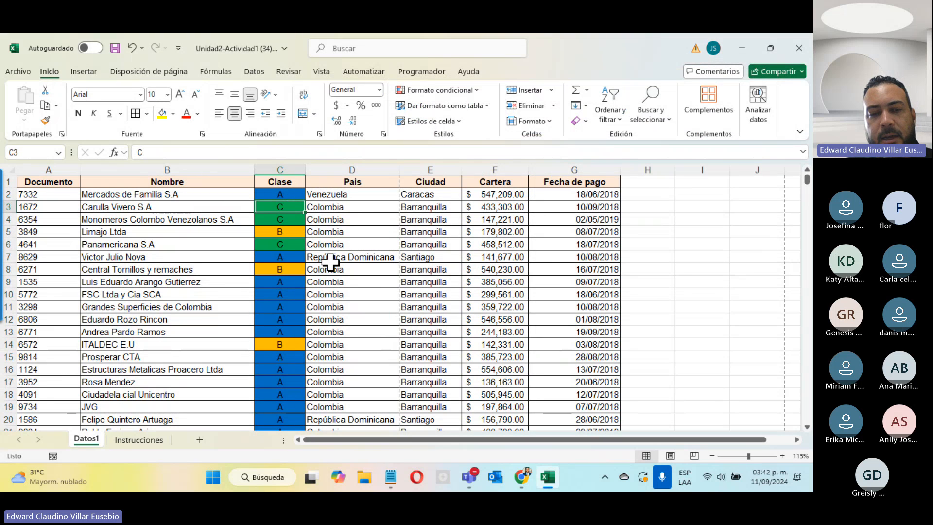
Enter B, D and A in C3, C4 and C5 to test the conditional fills
type("B")
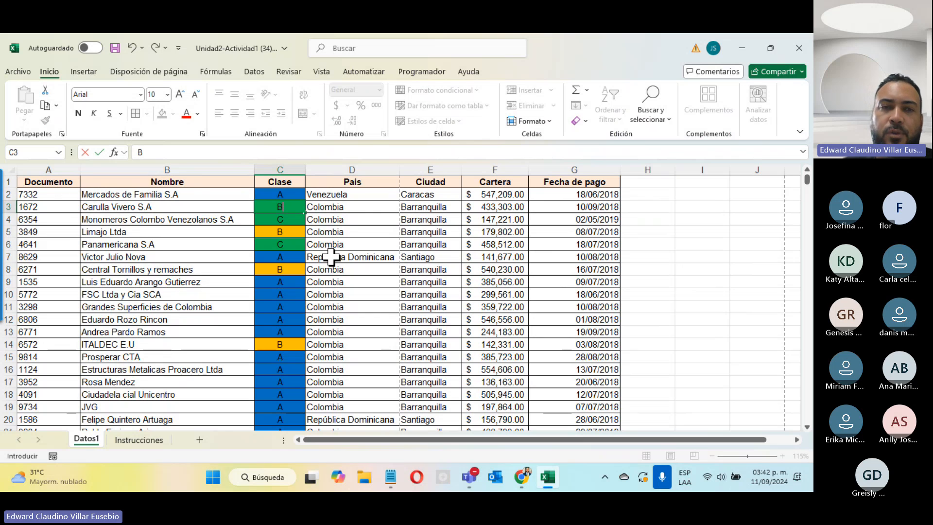
key("Return")
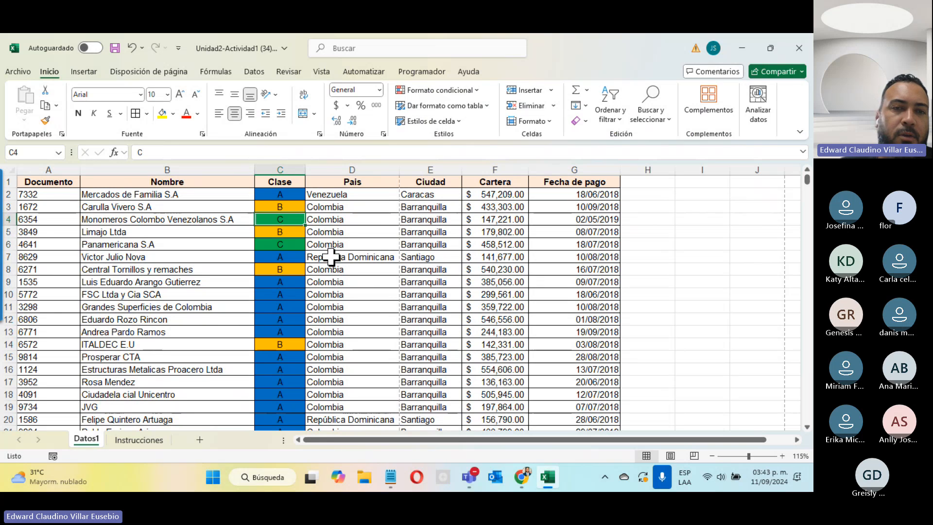
type("D")
key("Return")
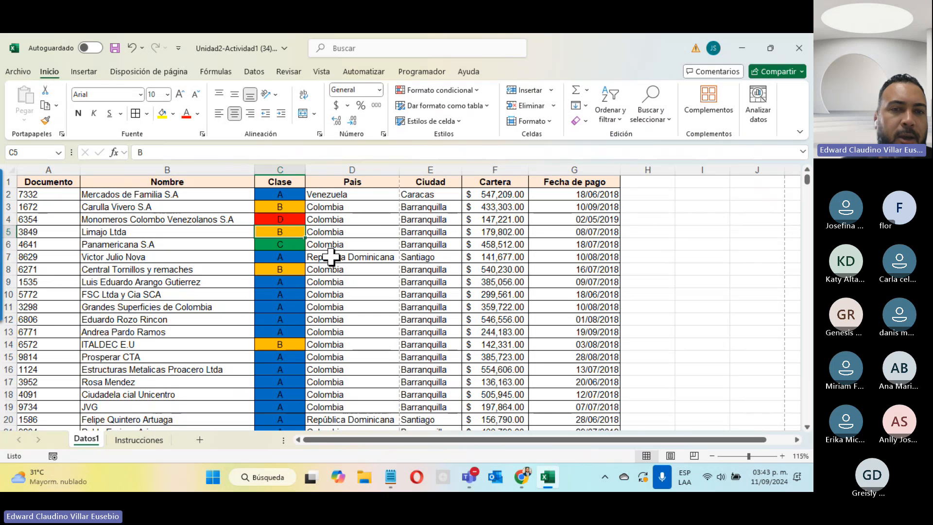
type("A")
key("Return")
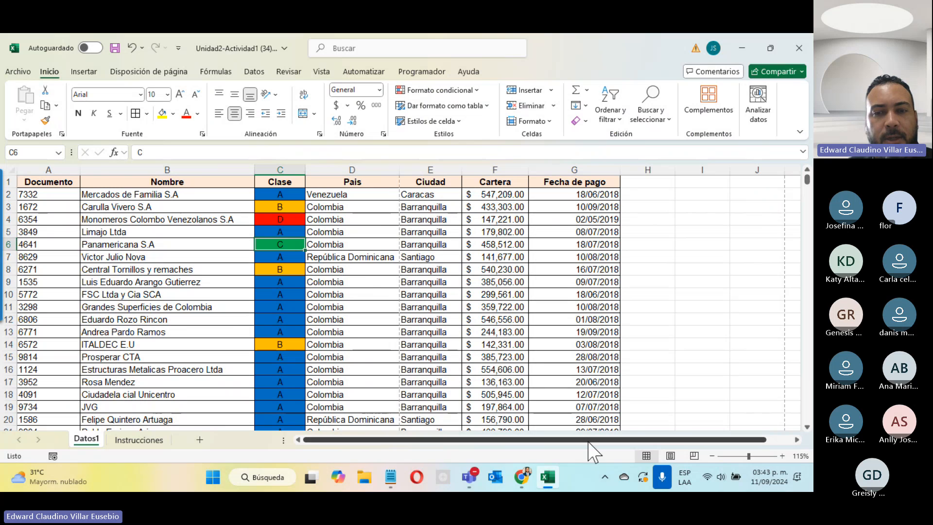
left_click(469, 477)
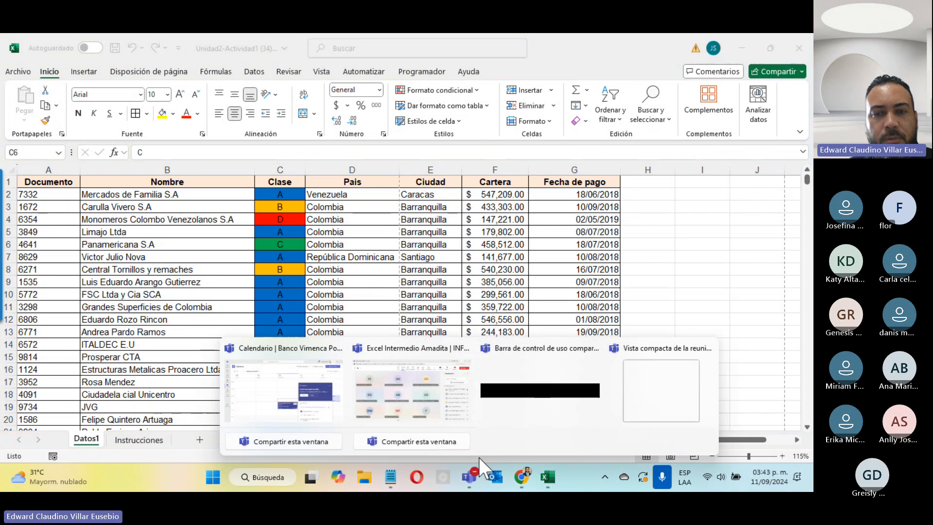
left_click(434, 405)
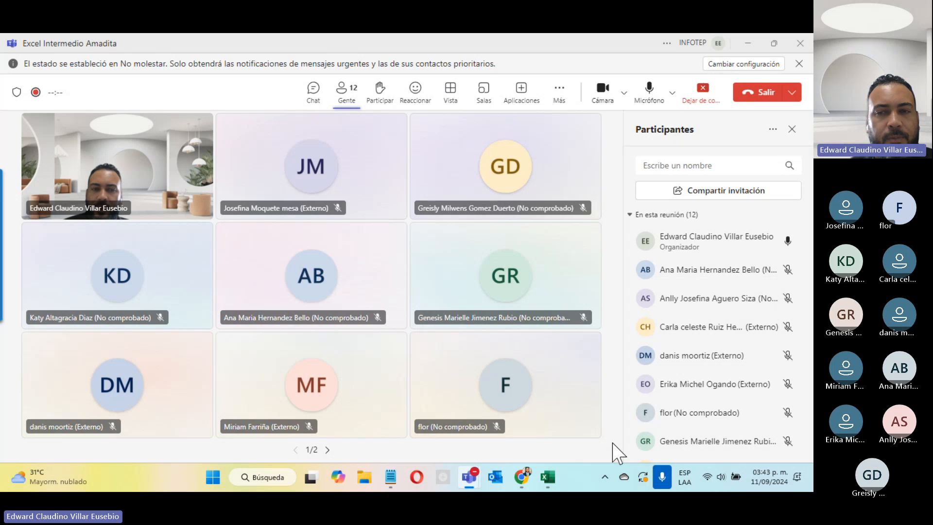
left_click(747, 48)
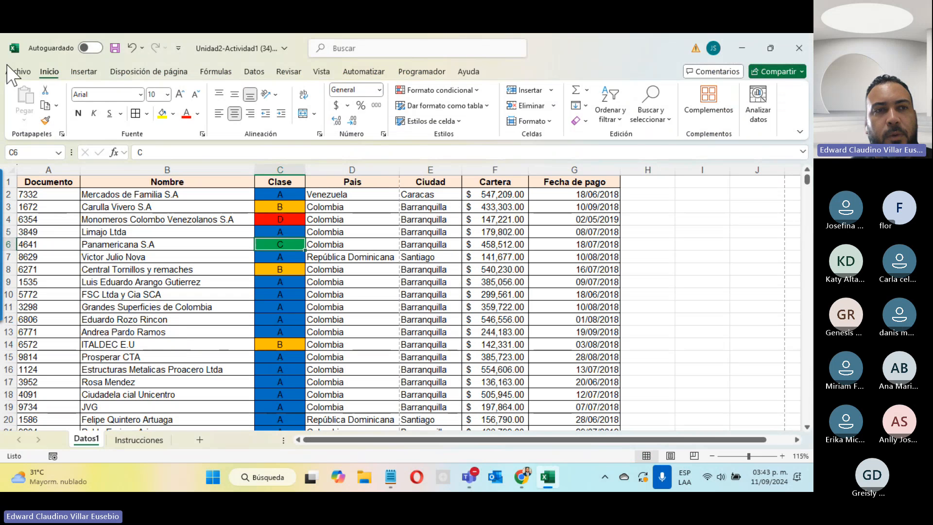
left_click(18, 72)
left_click(54, 295)
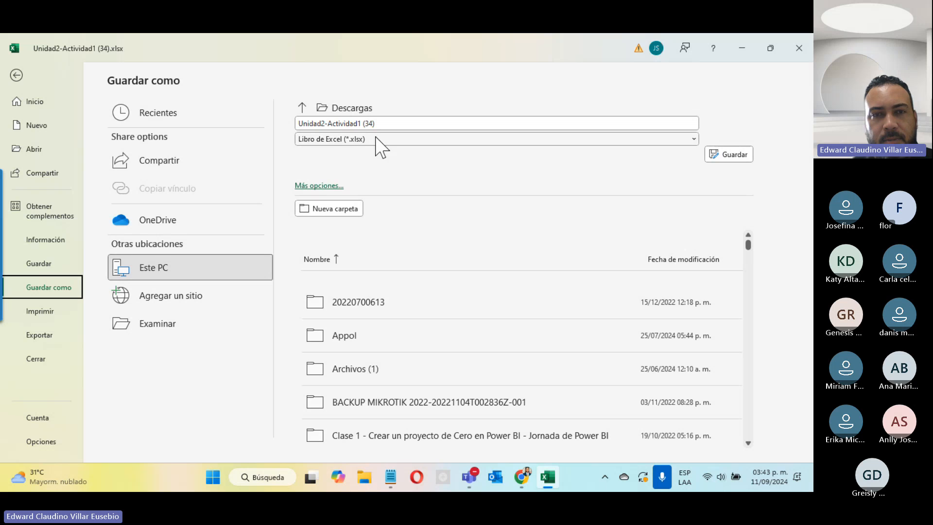
left_click(366, 140)
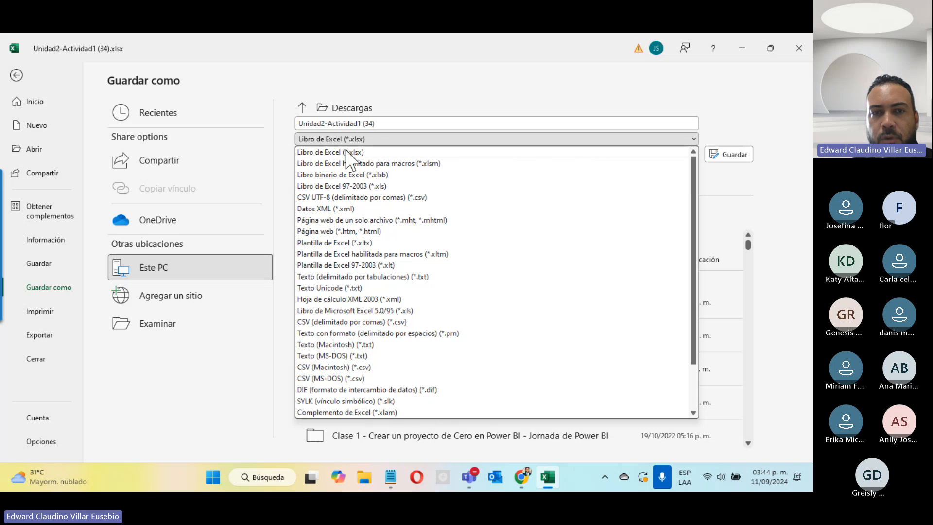
left_click(432, 91)
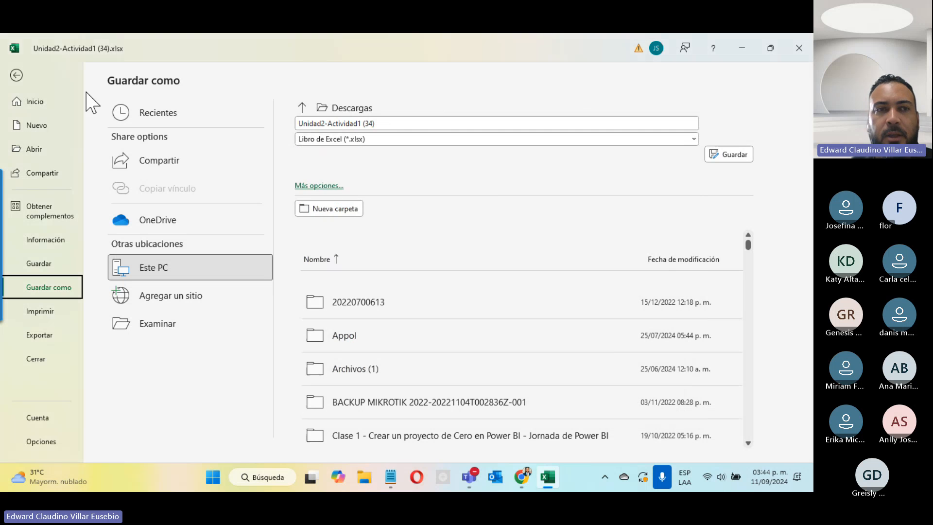
left_click(16, 75)
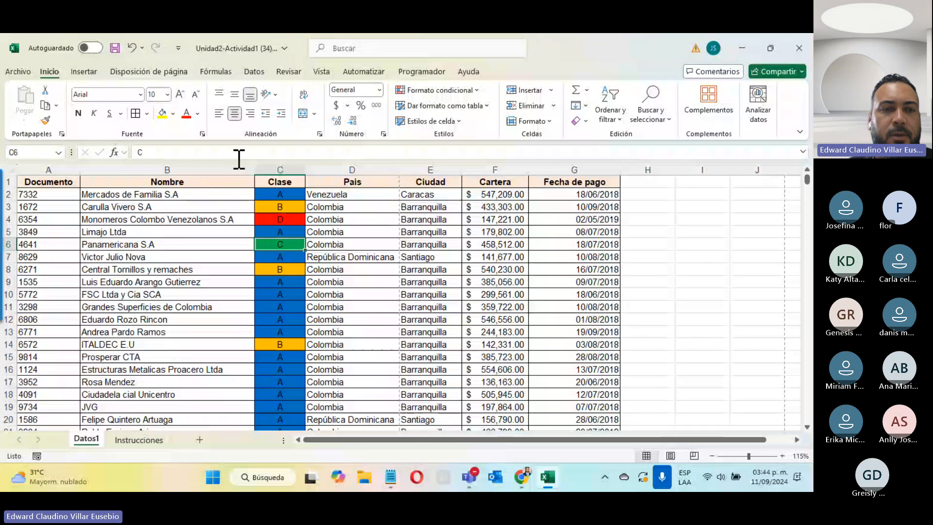
Look over the Instrucciones sheet, then bring the class Teams meeting back to the front
left_click(139, 440)
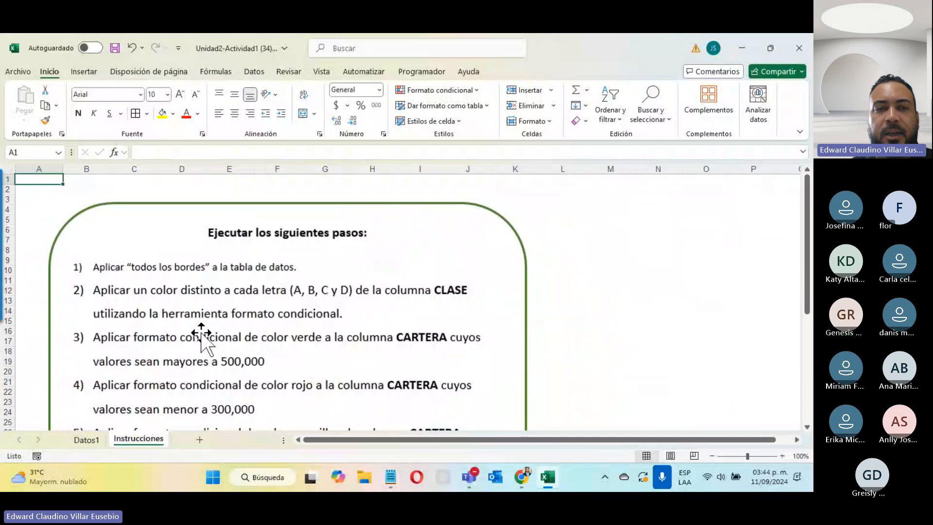
scroll(201, 334, "down", 4)
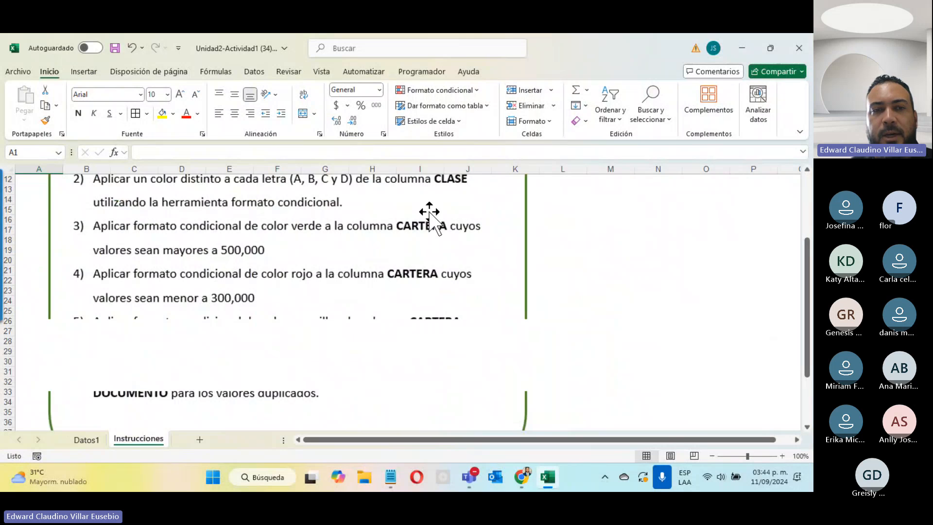
scroll(418, 348, "down", 4)
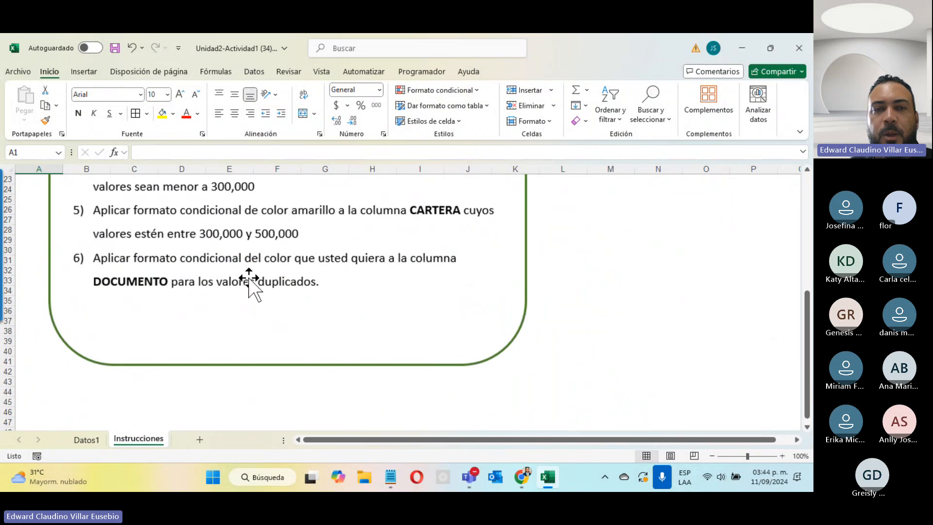
scroll(371, 298, "up", 4)
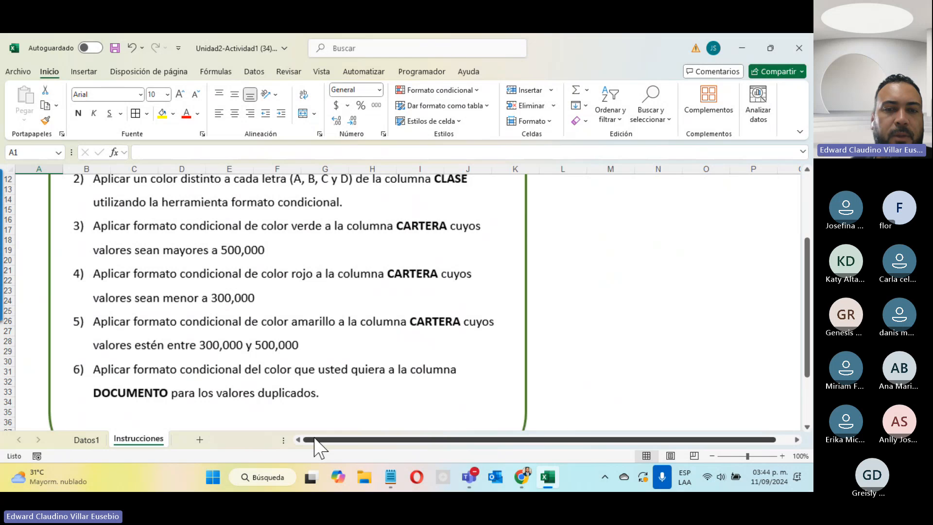
left_click_drag(316, 440, 328, 443)
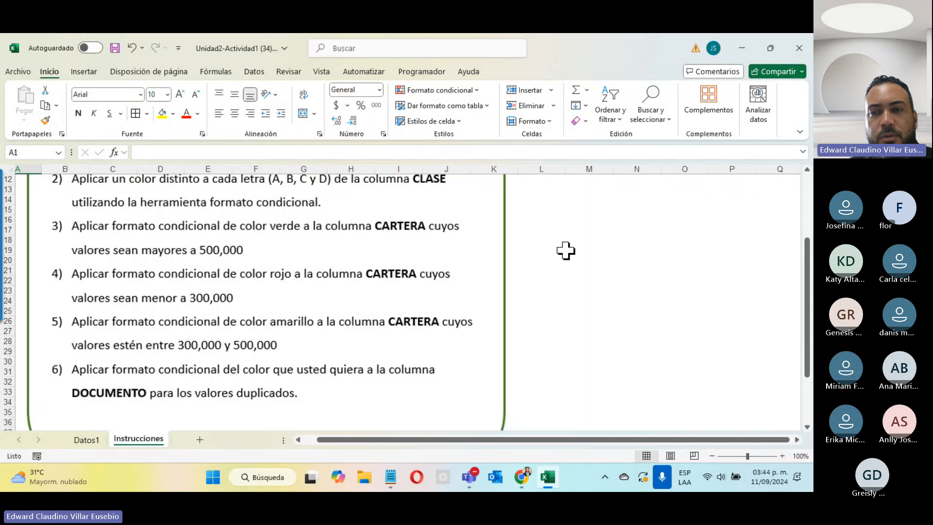
left_click(782, 307)
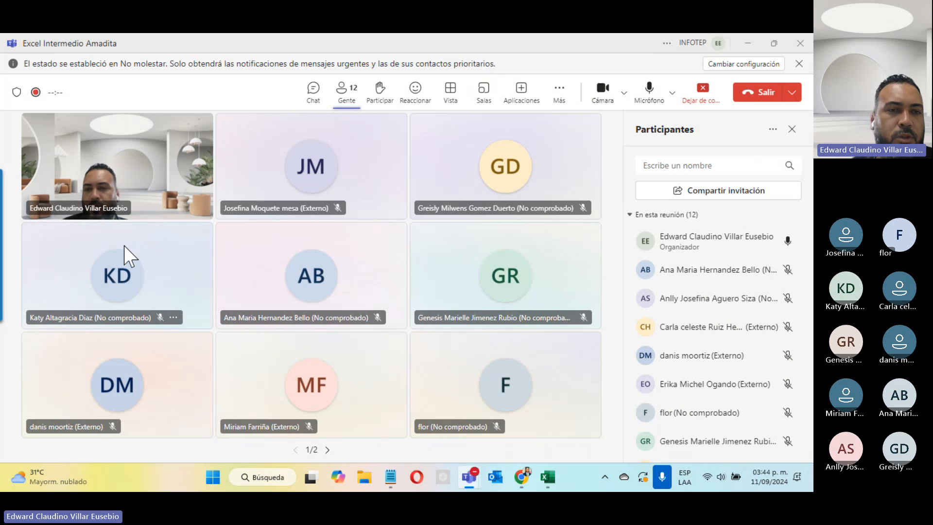
left_click(746, 44)
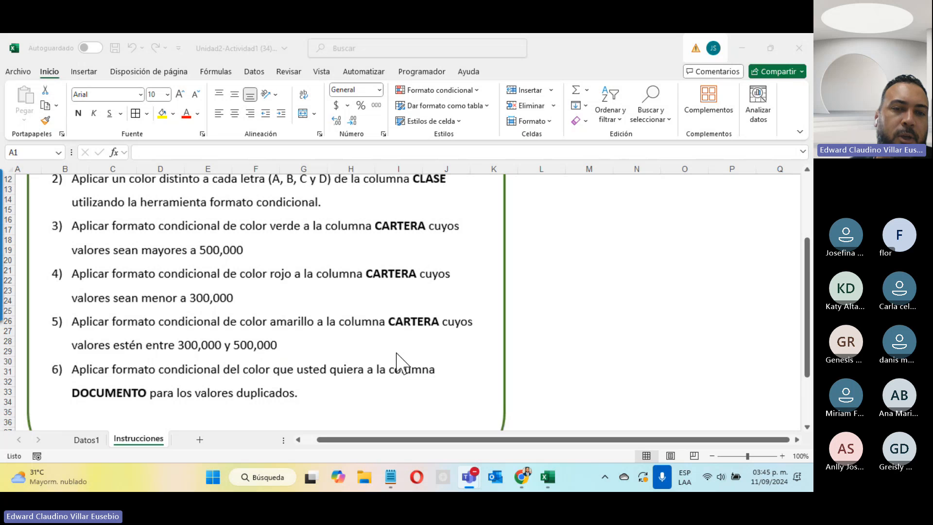
left_click(783, 308)
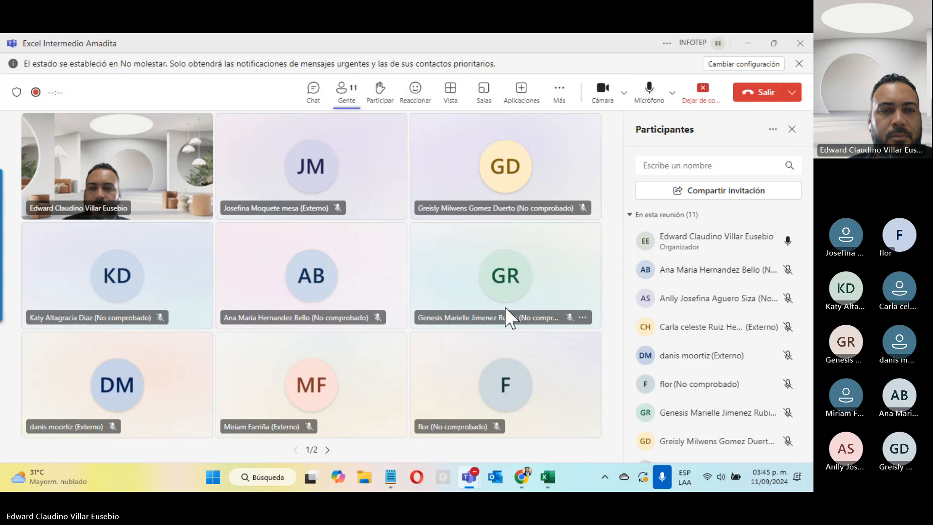
scroll(637, 358, "down", 3)
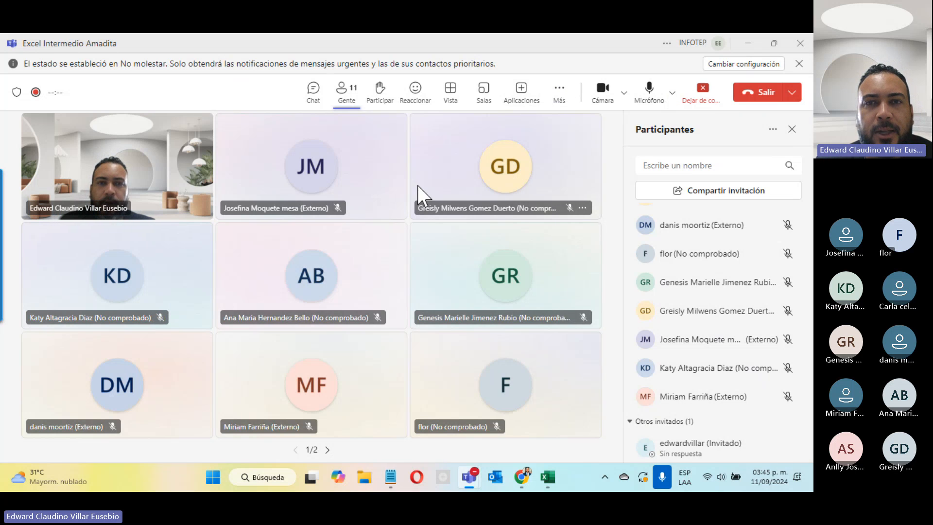
Create three automatically assigned breakout rooms, then bring the INFOTEP course page forward
left_click(487, 95)
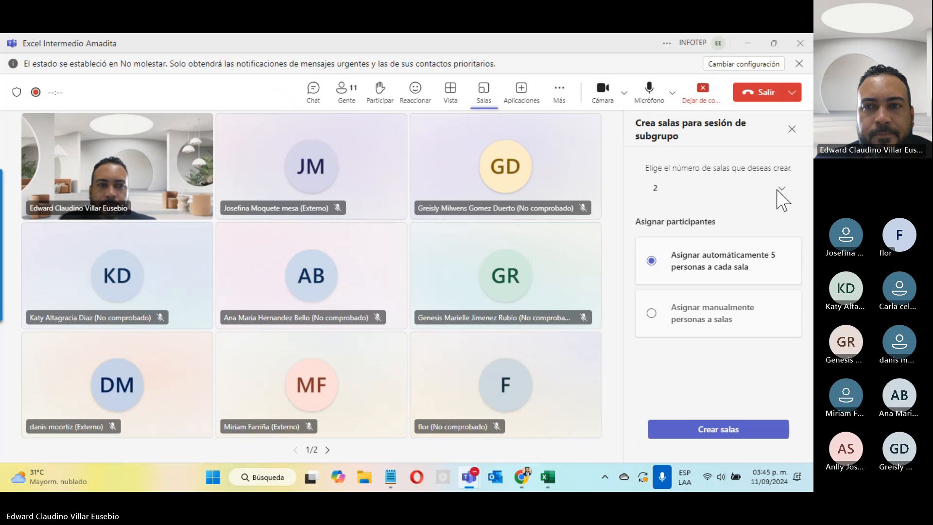
left_click(782, 190)
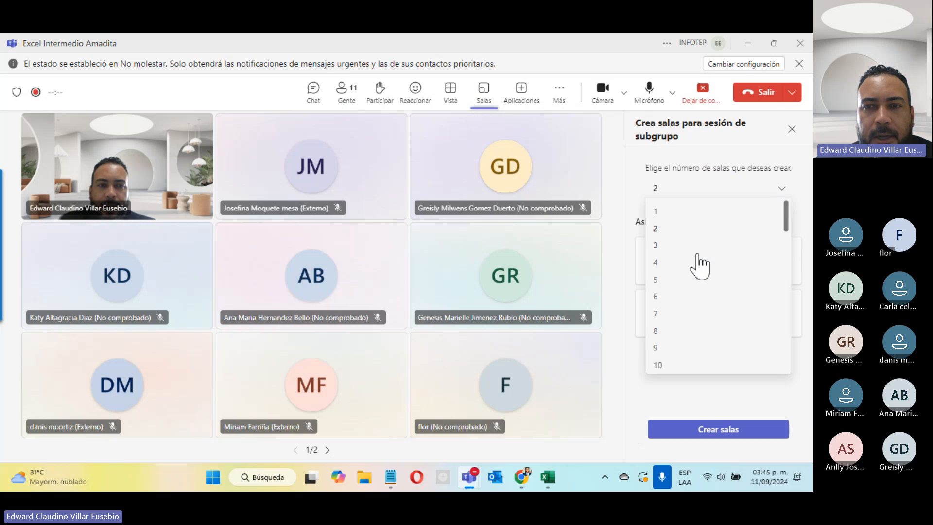
left_click(669, 245)
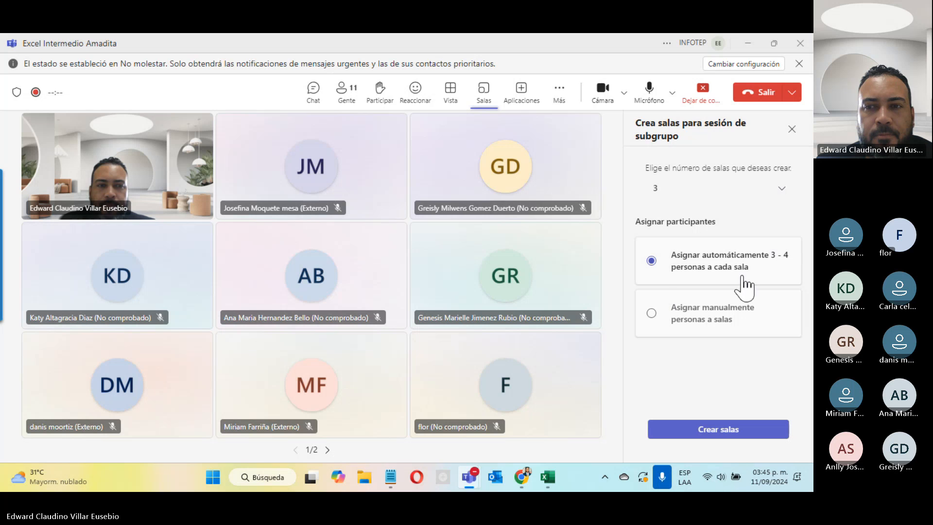
left_click(725, 434)
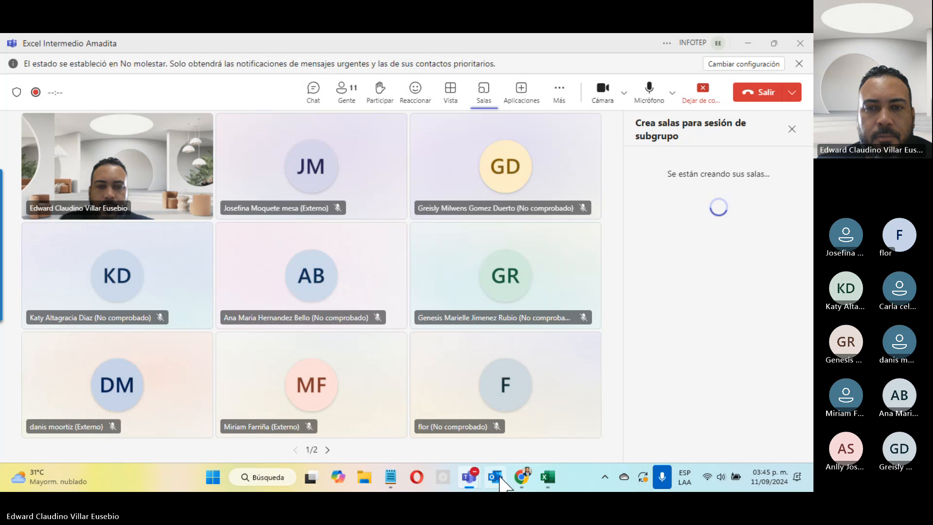
mouse_move(522, 477)
left_click(454, 370)
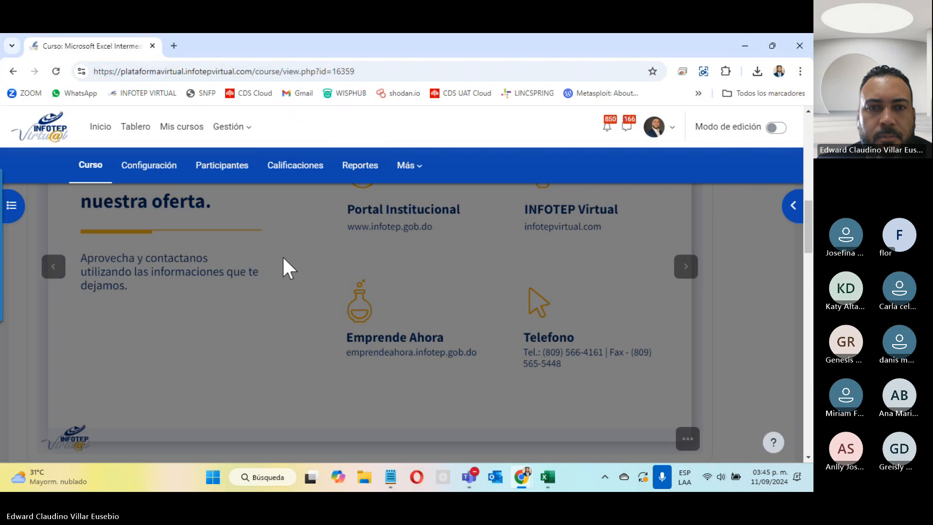
Dismiss the page overlay, copy the course code from the course title, and minimize Chrome
scroll(284, 258, "up", 10)
left_click(607, 208)
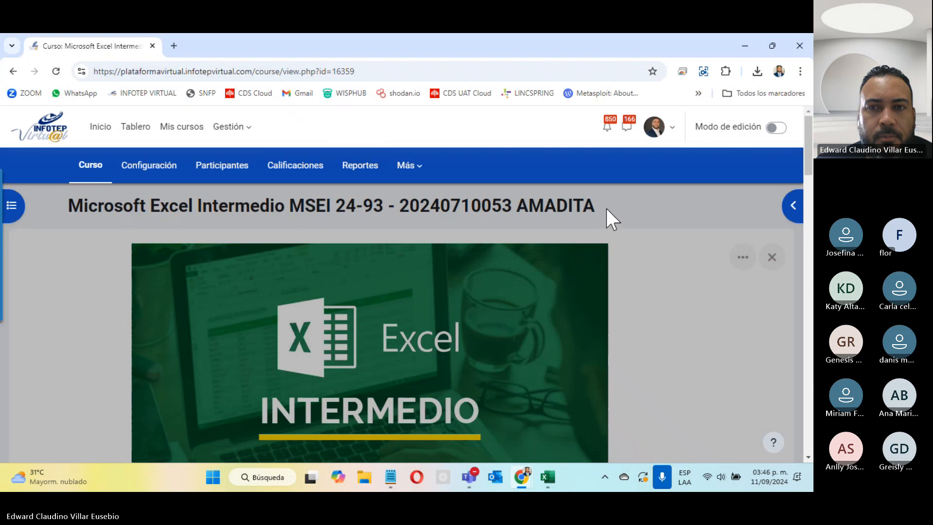
left_click_drag(596, 204, 339, 210)
key("ctrl+c")
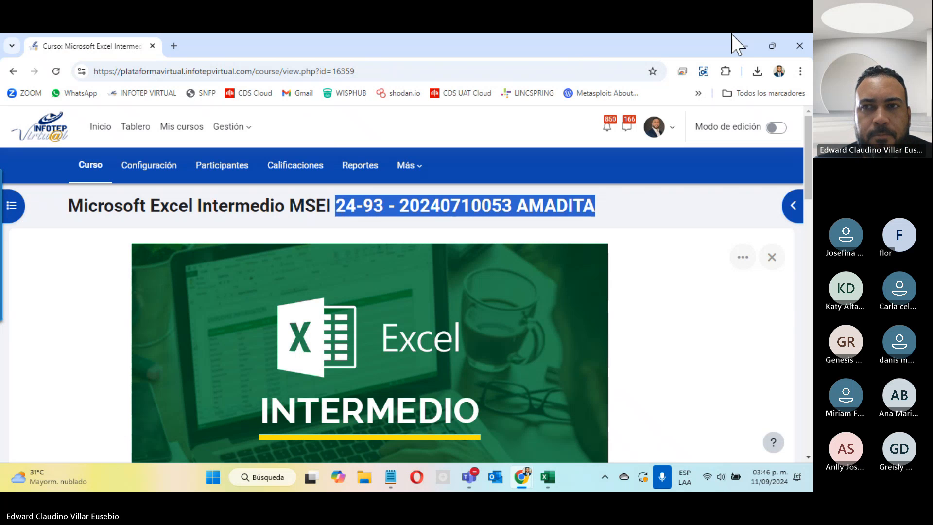
left_click(743, 49)
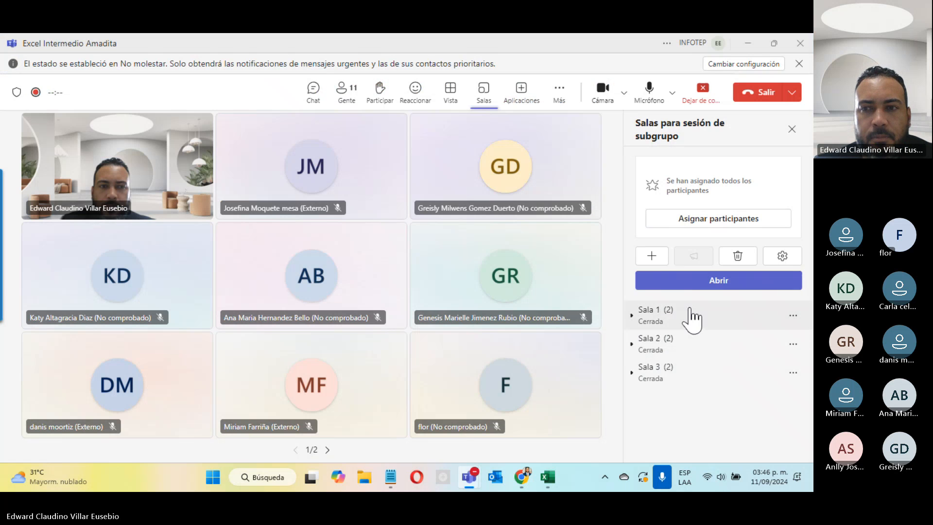
Rename Sala 1 by appending a hyphen and the pasted course code
left_click(793, 315)
left_click(768, 383)
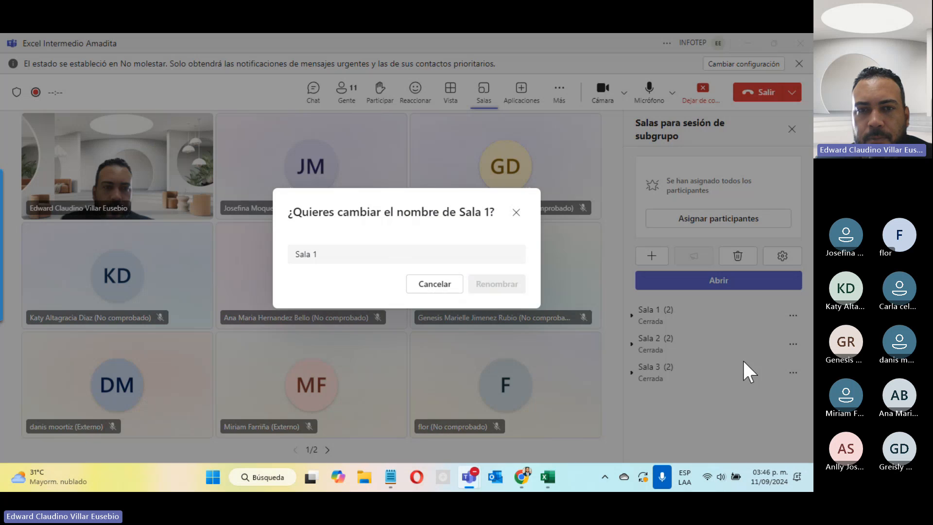
left_click(384, 248)
type("-")
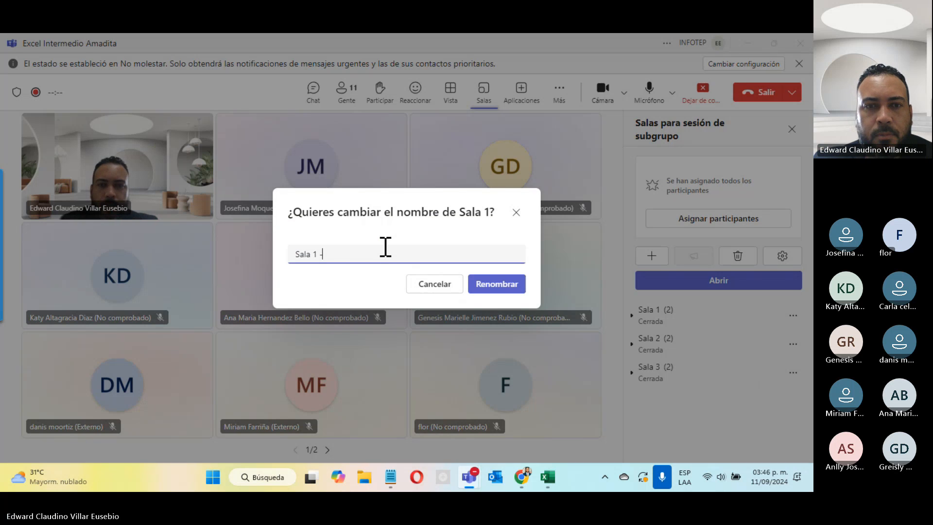
key("ctrl+v")
key("shift+Left")
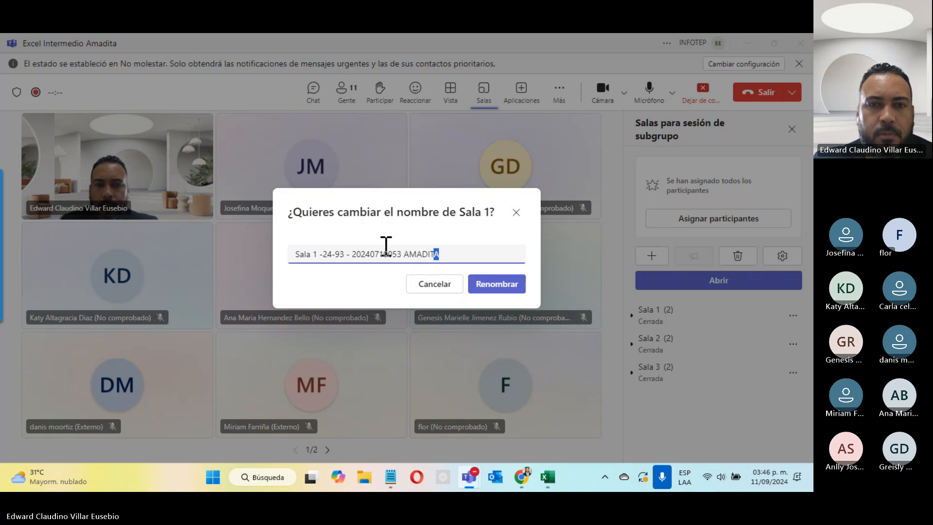
key("ctrl+shift+Left")
key("ctrl+shift+Left")
key("ctrl+shift+Left")
key("ctrl+shift+Left")
key("ctrl+shift+Left")
key("ctrl+c")
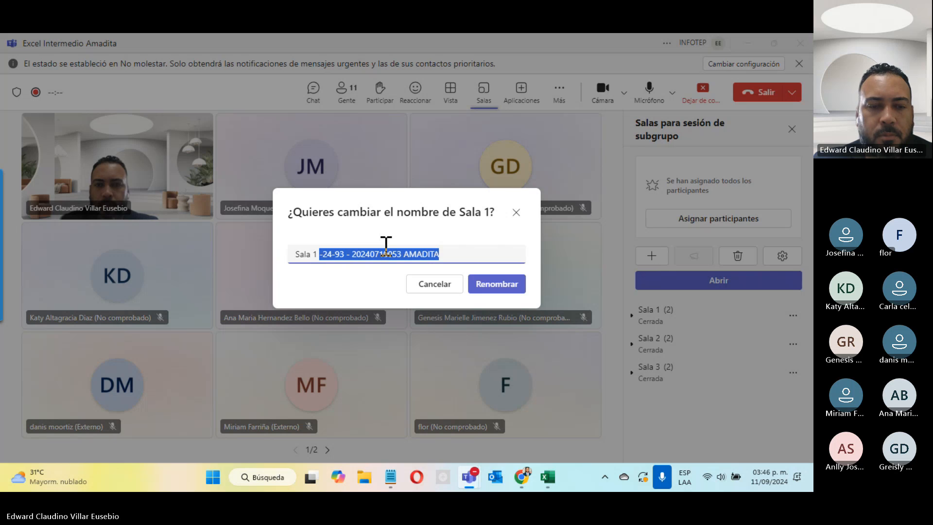
left_click(516, 290)
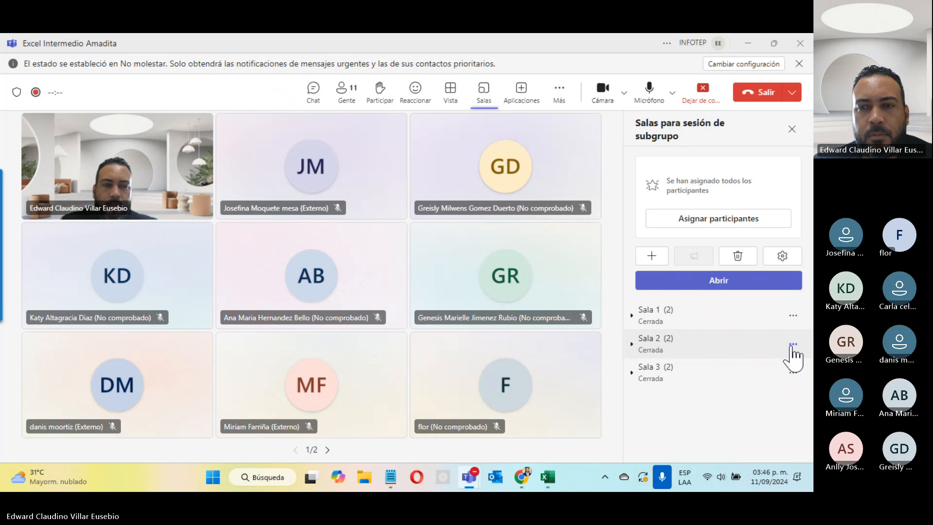
Append the pasted course code to the names of Sala 2 and Sala 3
left_click(794, 345)
left_click(748, 384)
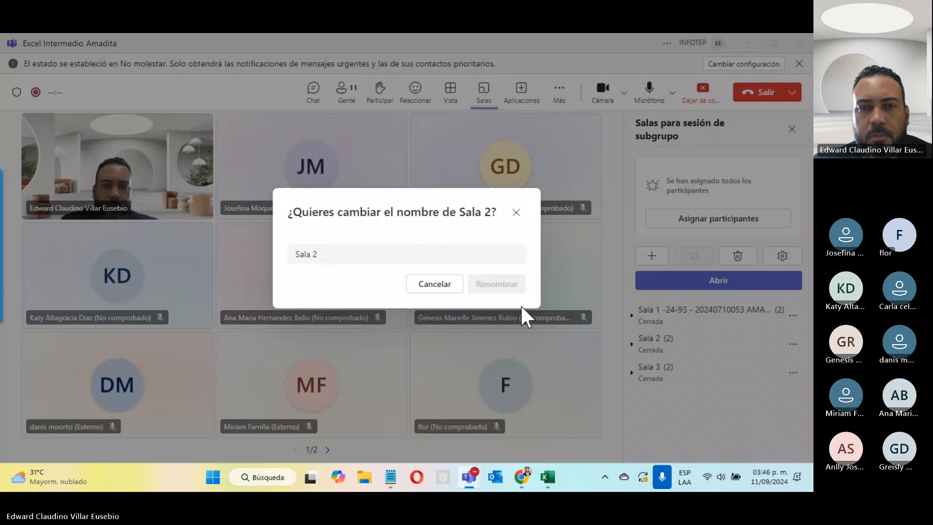
left_click(400, 248)
key("ctrl+v")
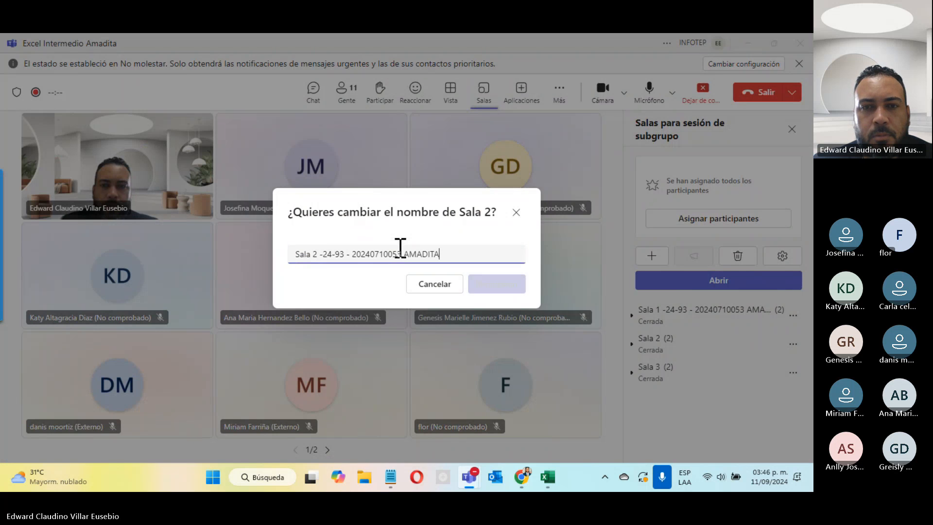
left_click(496, 286)
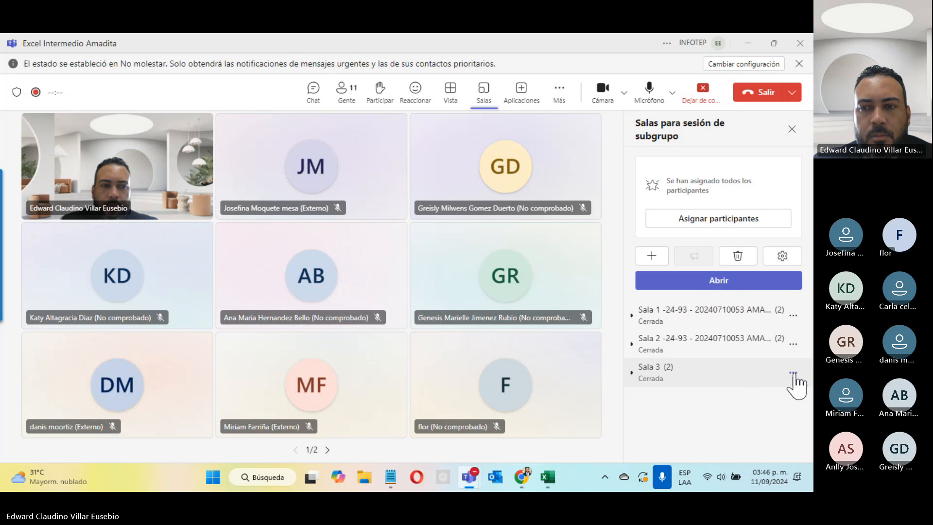
left_click(793, 373)
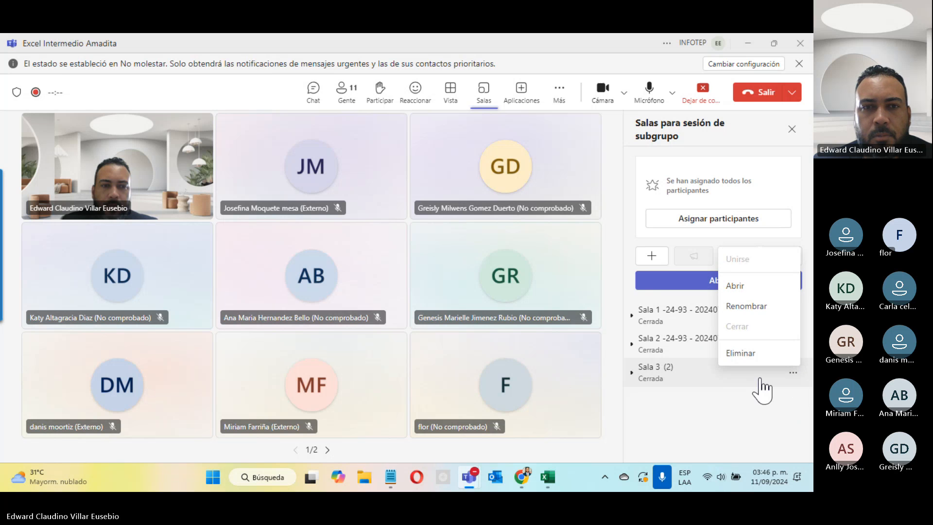
left_click(746, 307)
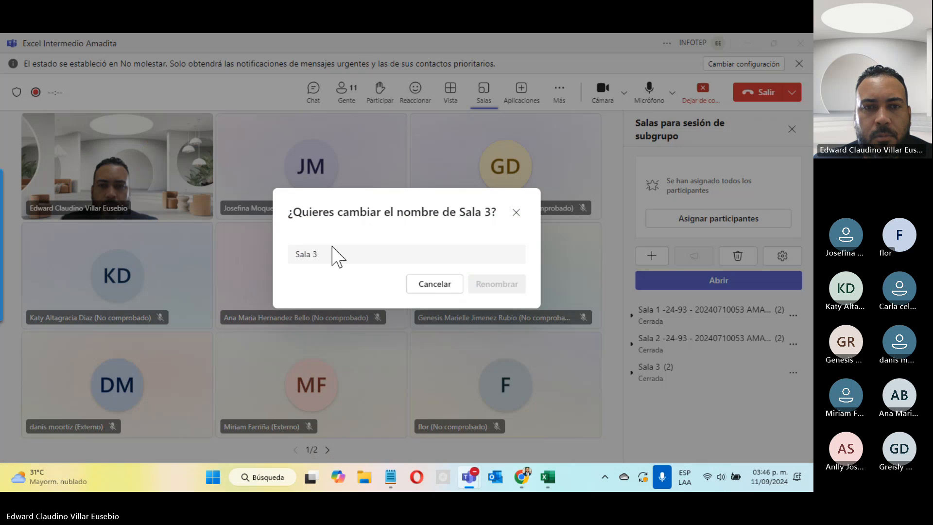
left_click(332, 249)
key("ctrl+v")
left_click(478, 285)
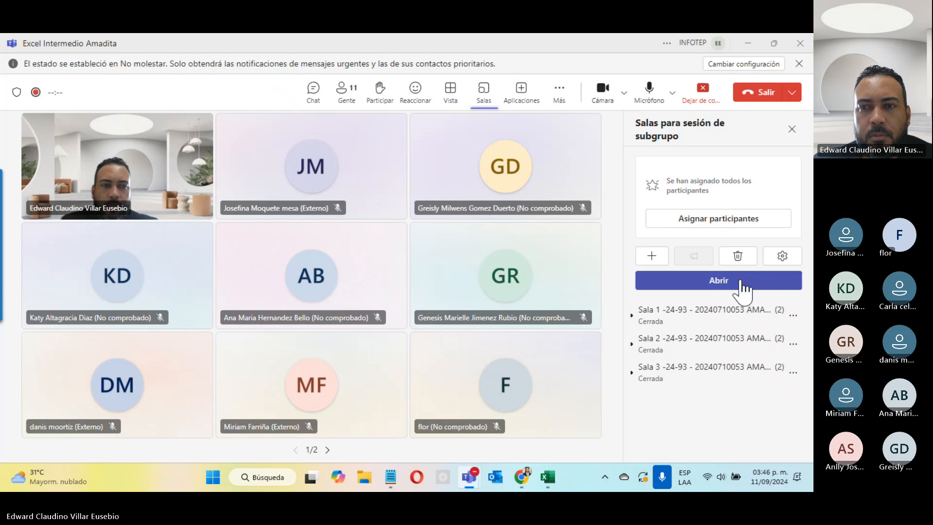
Open all three breakout rooms and join Sala 1
left_click(744, 282)
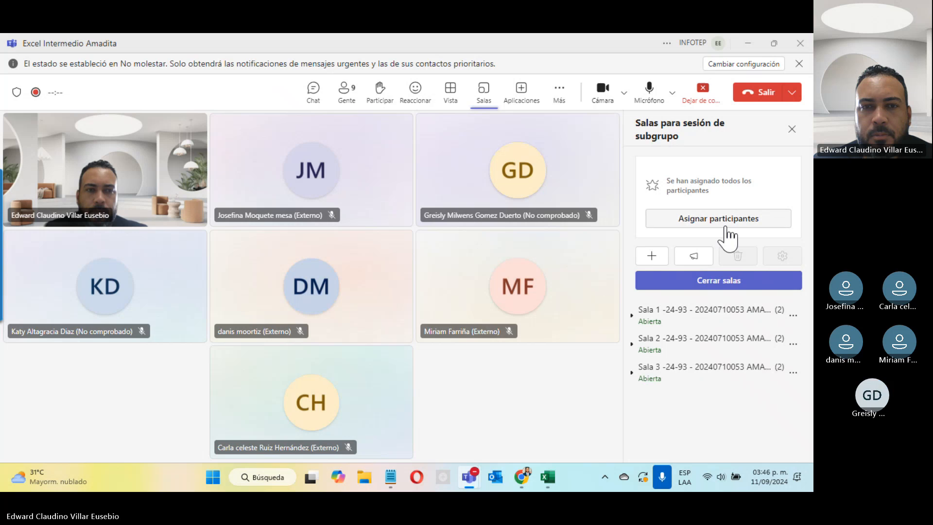
left_click(797, 316)
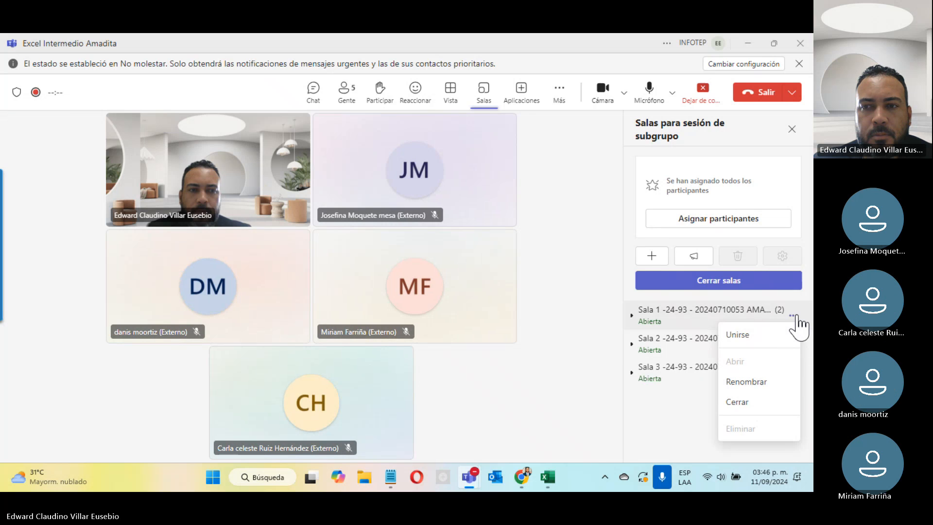
left_click(776, 336)
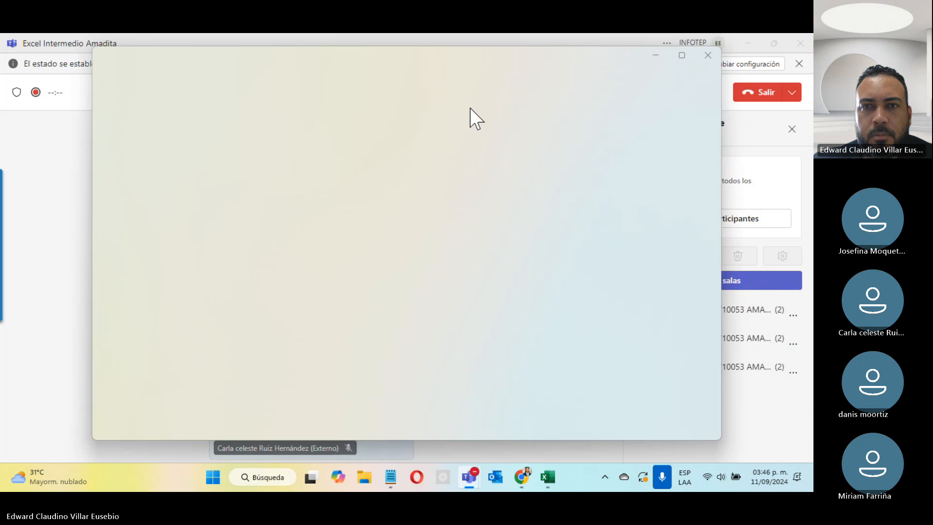